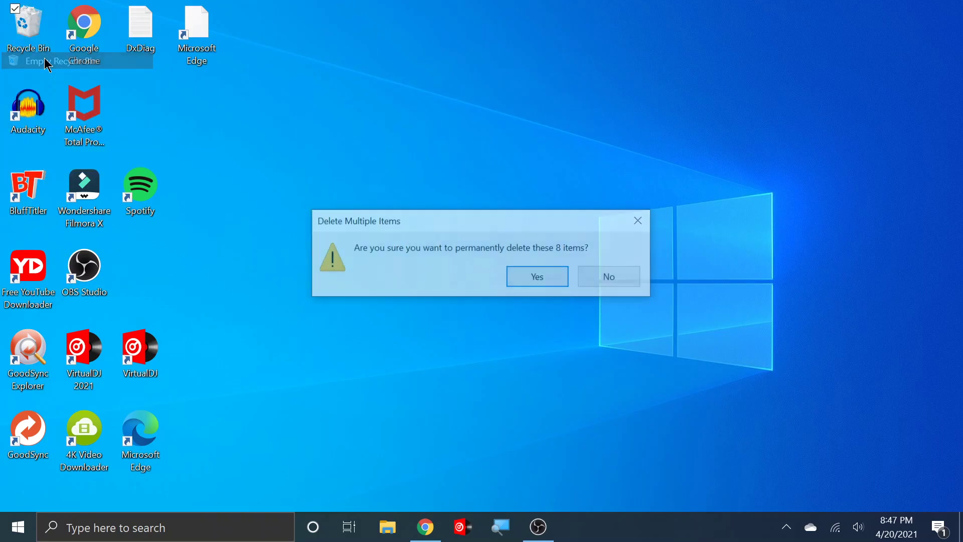
Confirm permanently deleting the items in the Recycle Bin.
{"action": "left_click", "coordinate": [553, 279]}
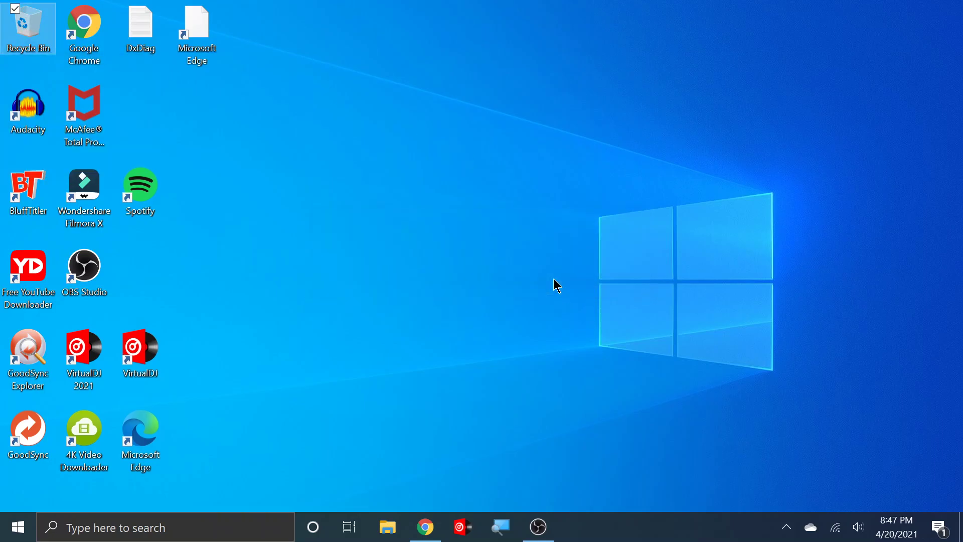
View the black-and-white graduation cap and diploma clip art in Chrome and its image-saving options, and close the browser.
{"action": "left_click", "coordinate": [426, 527]}
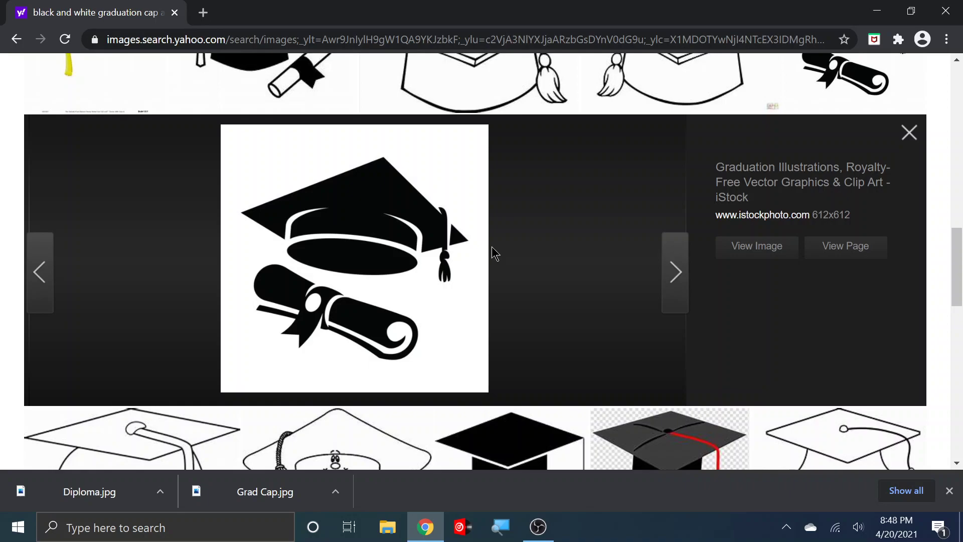
{"action": "right_click", "coordinate": [339, 212]}
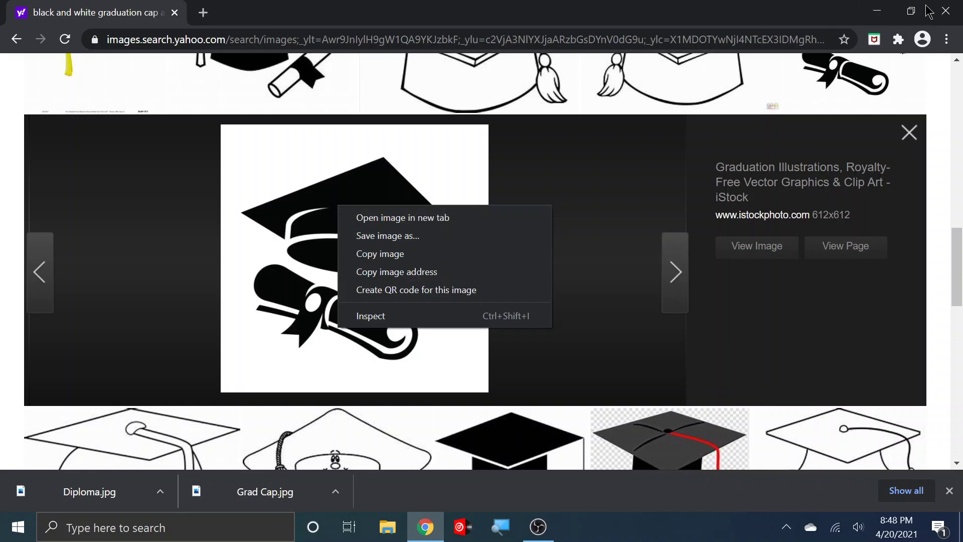
{"action": "left_click", "coordinate": [948, 13]}
{"action": "left_click", "coordinate": [947, 12]}
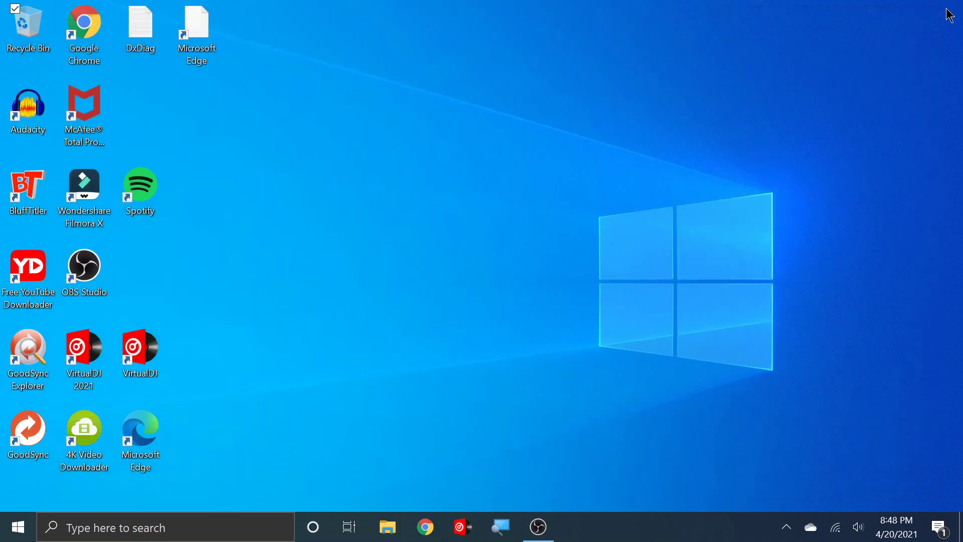
Find GIMP 2.10.14 through the Windows search and launch it.
{"action": "left_click", "coordinate": [198, 534]}
{"action": "type", "text": "gimp"}
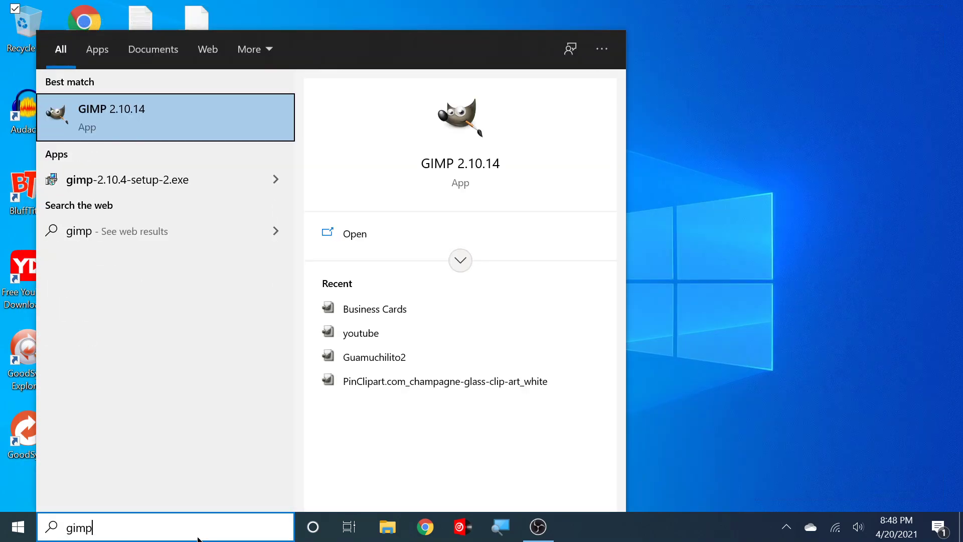
{"action": "left_click", "coordinate": [360, 235]}
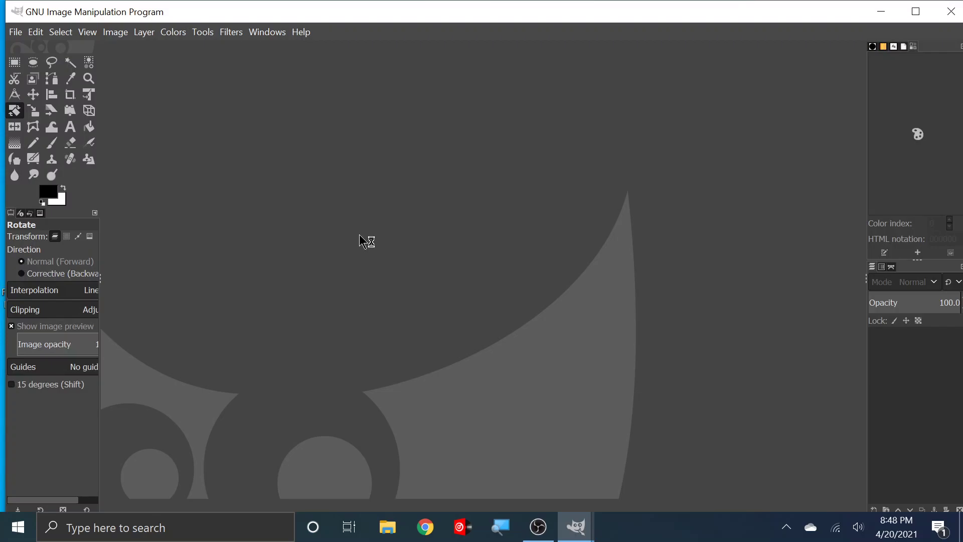
Open the Downloads folder in File Explorer and preview the Grad Cap and Diploma images.
{"action": "left_click", "coordinate": [392, 529]}
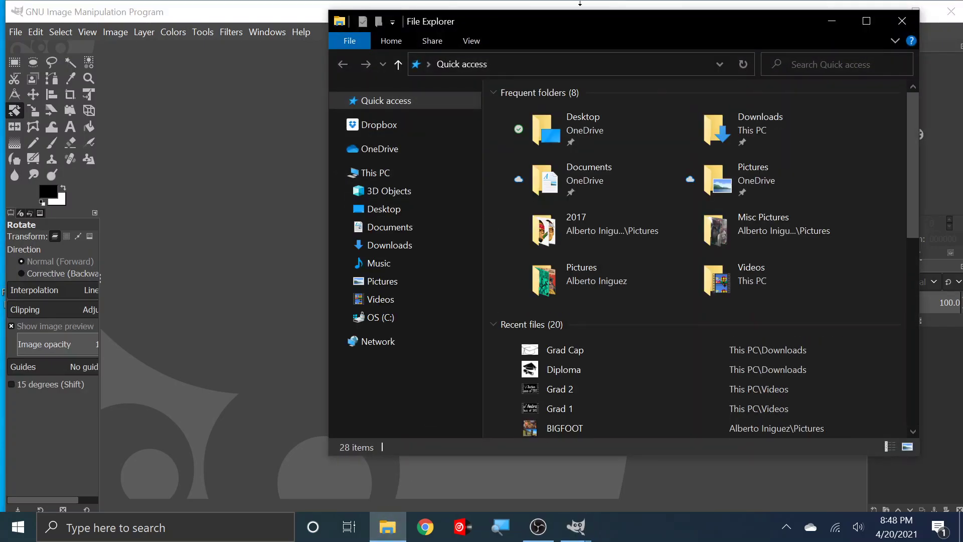
{"action": "left_click", "coordinate": [395, 246]}
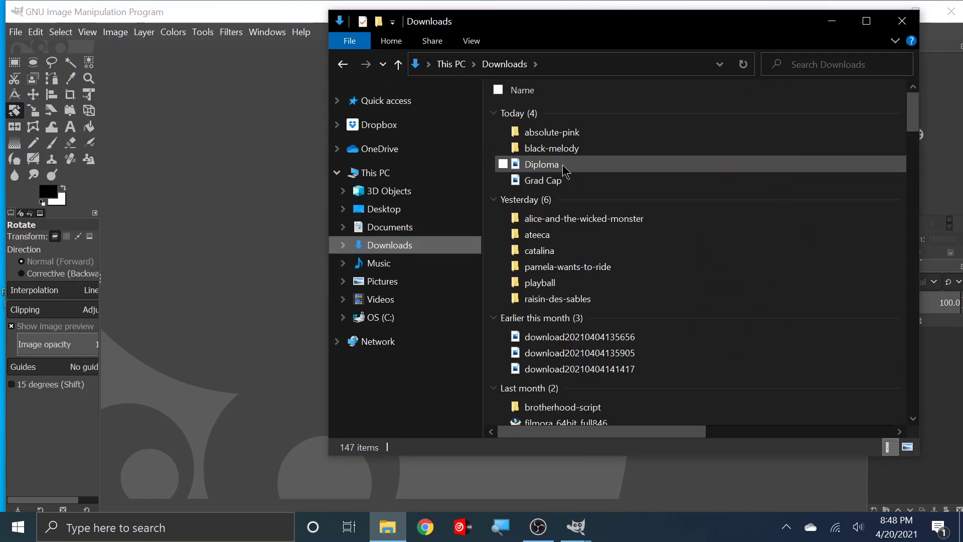
{"action": "left_click", "coordinate": [564, 171]}
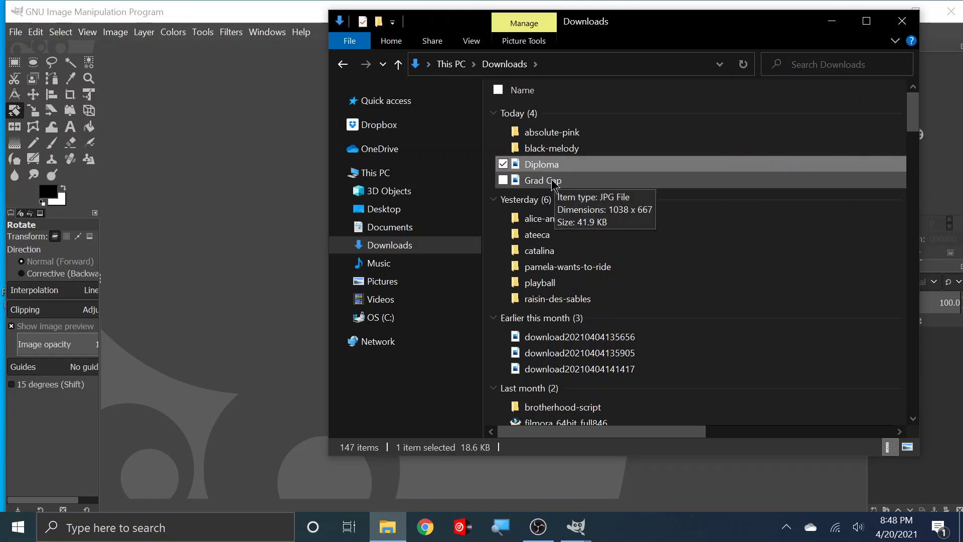
{"action": "left_click", "coordinate": [557, 168]}
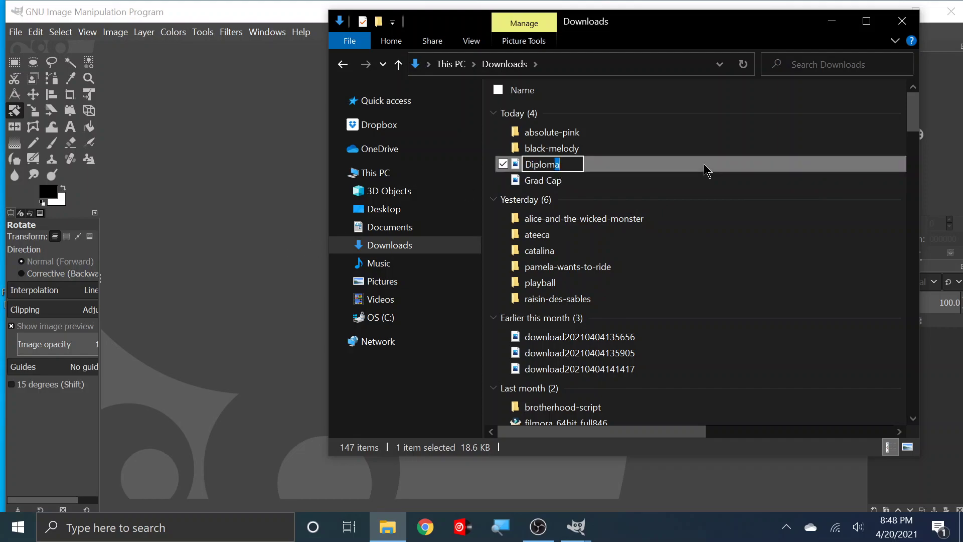
{"action": "left_click", "coordinate": [558, 182]}
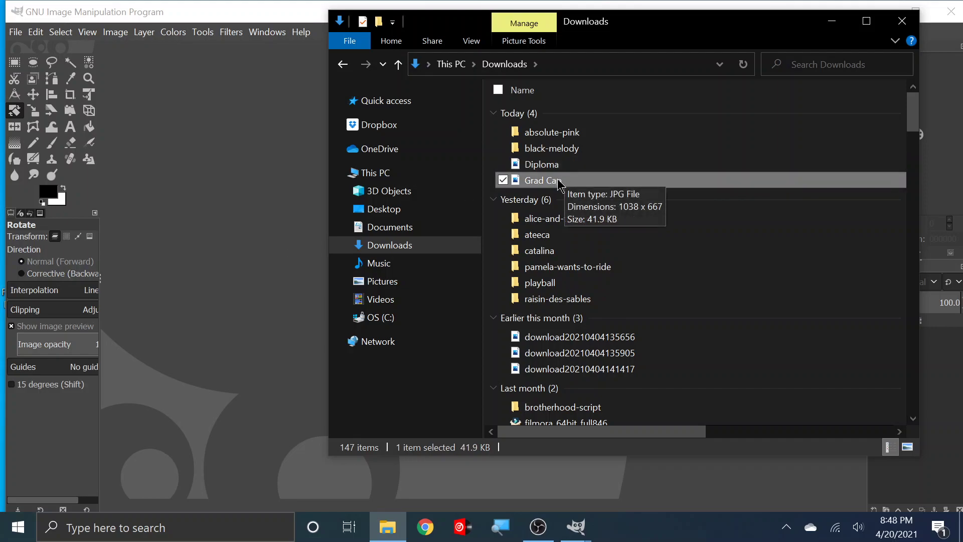
{"action": "left_click", "coordinate": [555, 168]}
{"action": "double_click", "coordinate": [552, 181]}
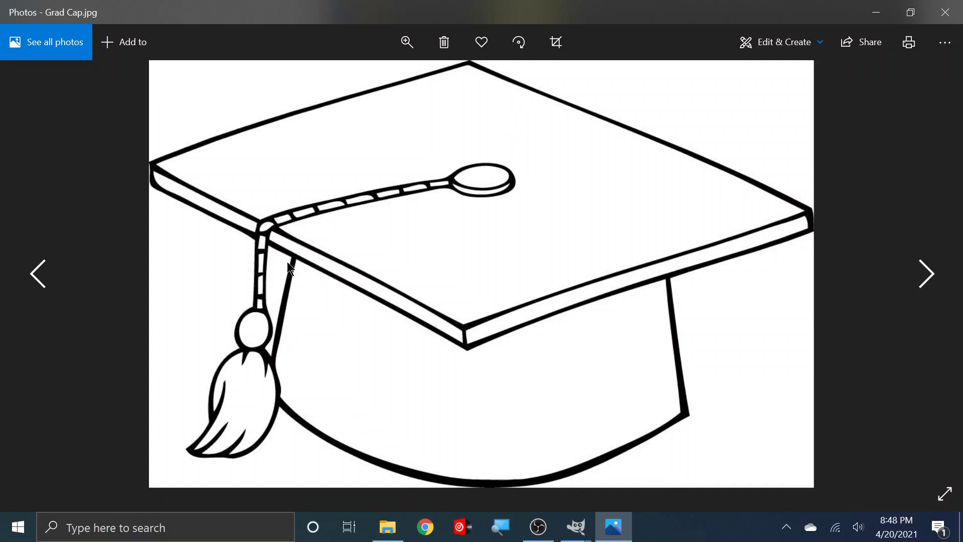
{"action": "left_click", "coordinate": [944, 17]}
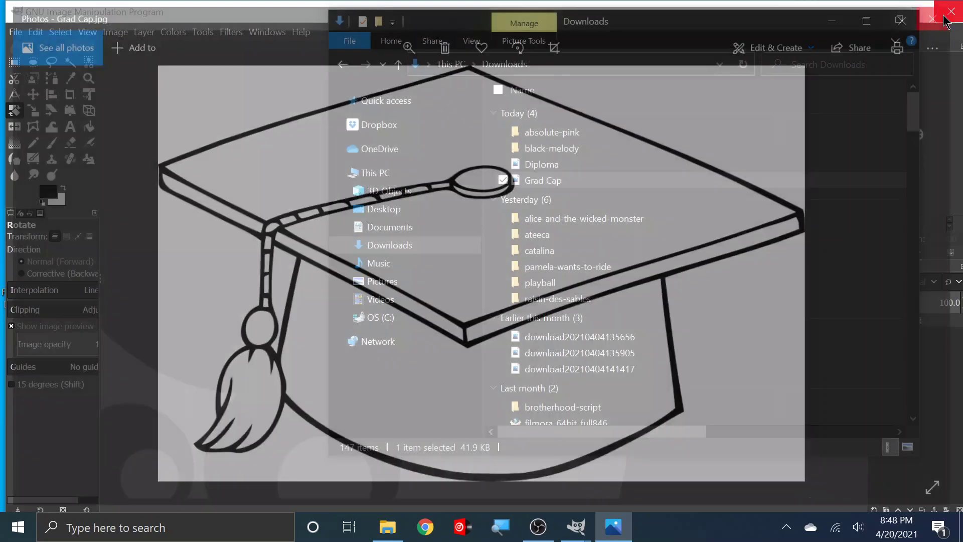
{"action": "double_click", "coordinate": [572, 169]}
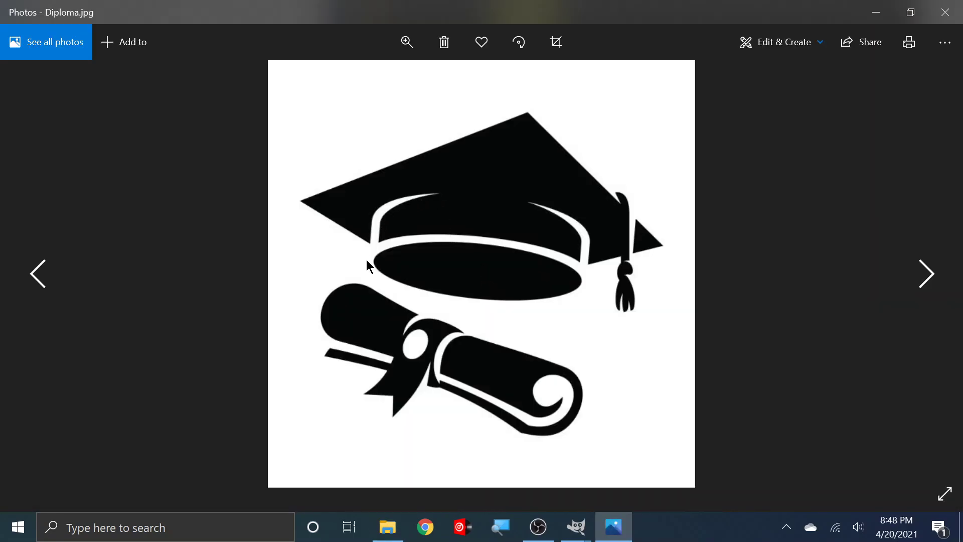
{"action": "left_click", "coordinate": [953, 20]}
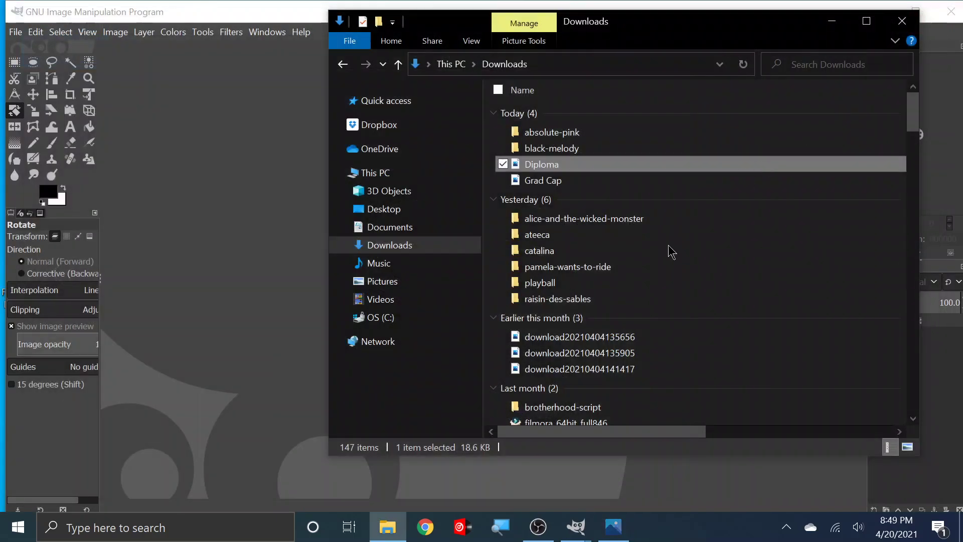
Open the Diploma image from the Downloads folder in GIMP and invert its colors.
{"action": "left_click_drag", "start_coordinate": [562, 167], "coordinate": [279, 252]}
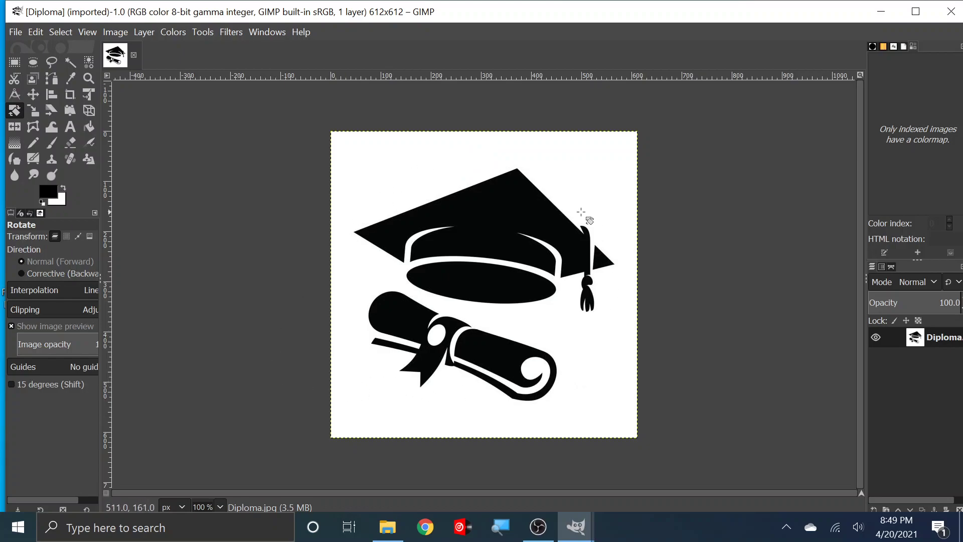
{"action": "left_click", "coordinate": [173, 33]}
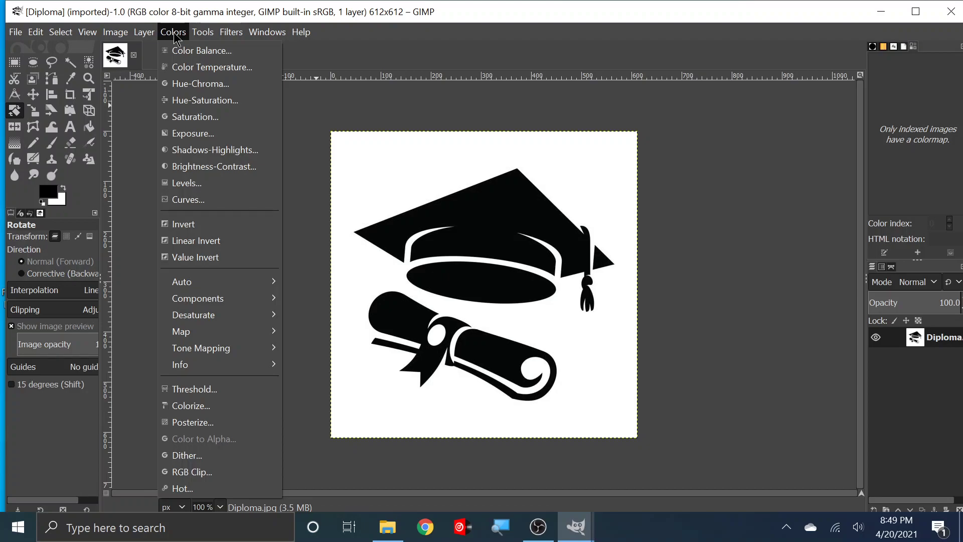
{"action": "left_click", "coordinate": [185, 226]}
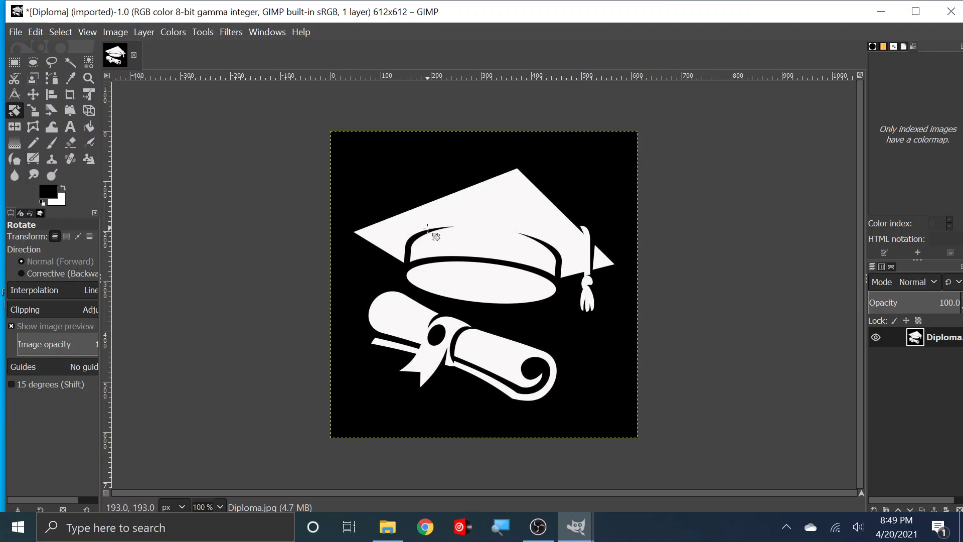
Flip the inverted cap and diploma image horizontally.
{"action": "left_click", "coordinate": [15, 129]}
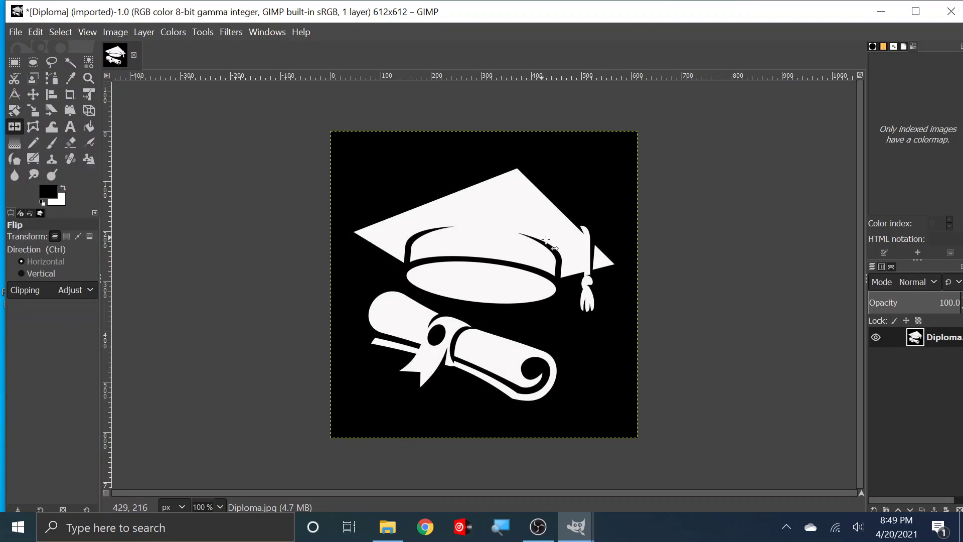
{"action": "left_click", "coordinate": [511, 266]}
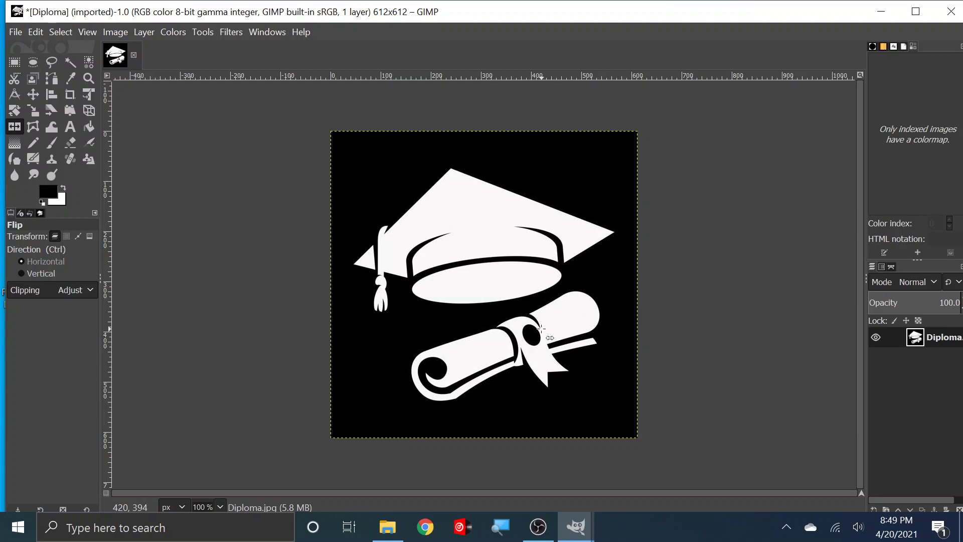
Export the flipped image as Diploma.jpg to the Pictures folder.
{"action": "left_click", "coordinate": [17, 32]}
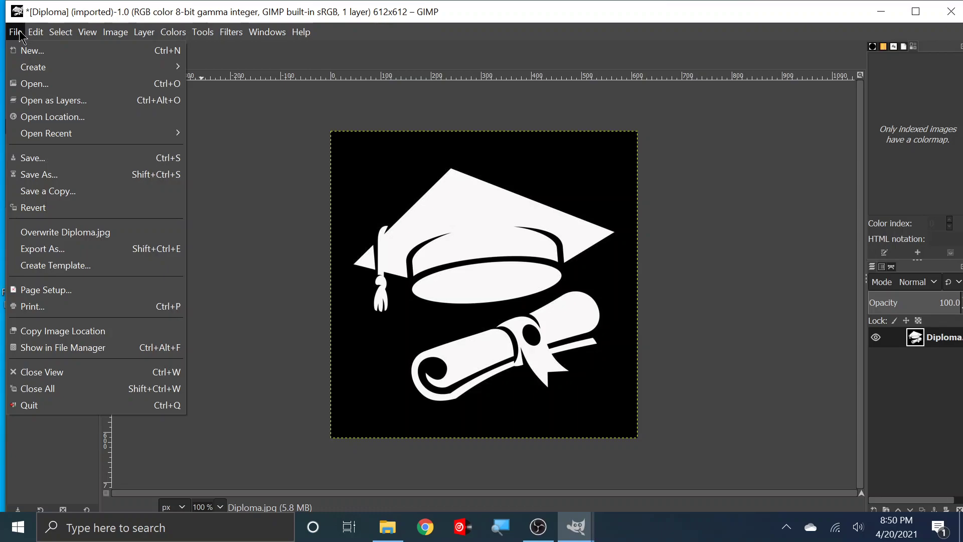
{"action": "left_click", "coordinate": [35, 250]}
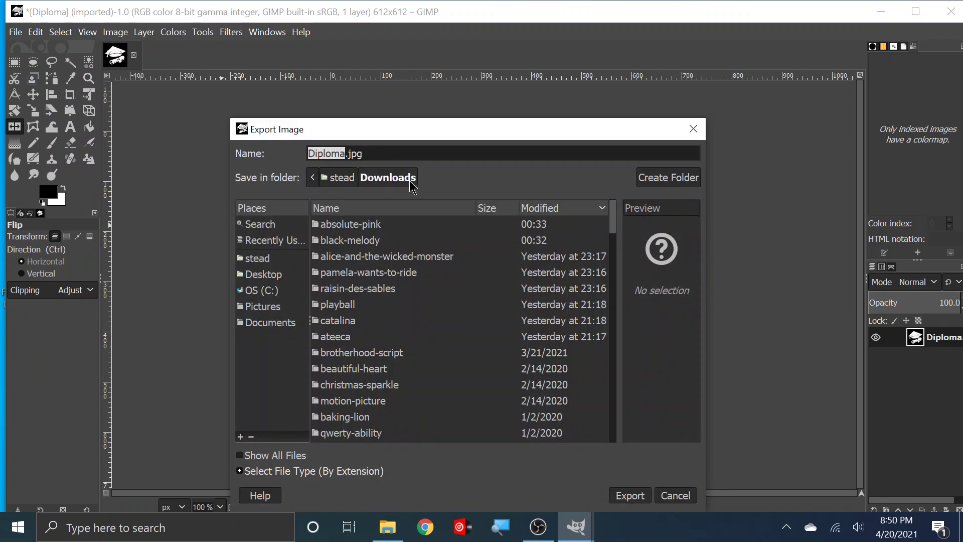
{"action": "left_click", "coordinate": [263, 307]}
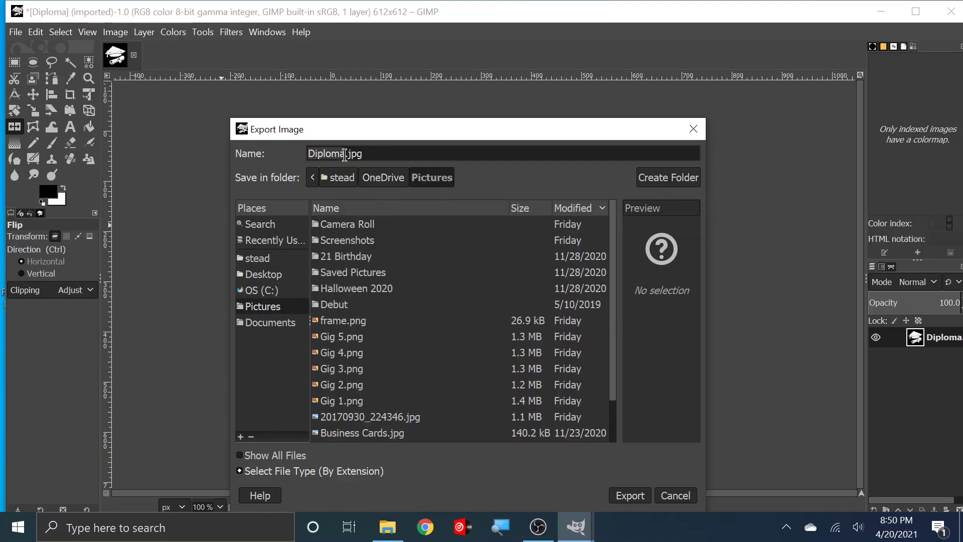
{"action": "left_click", "coordinate": [629, 495]}
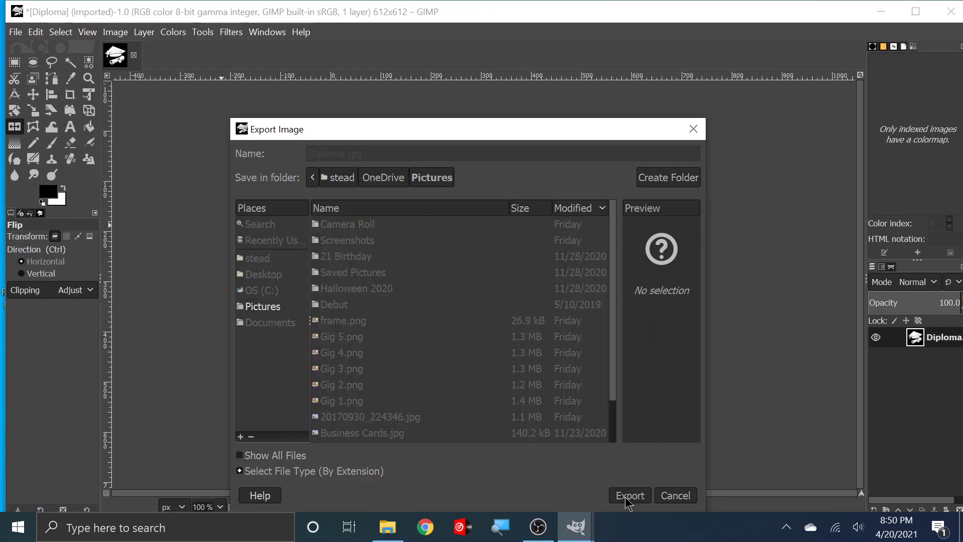
{"action": "left_click", "coordinate": [513, 414]}
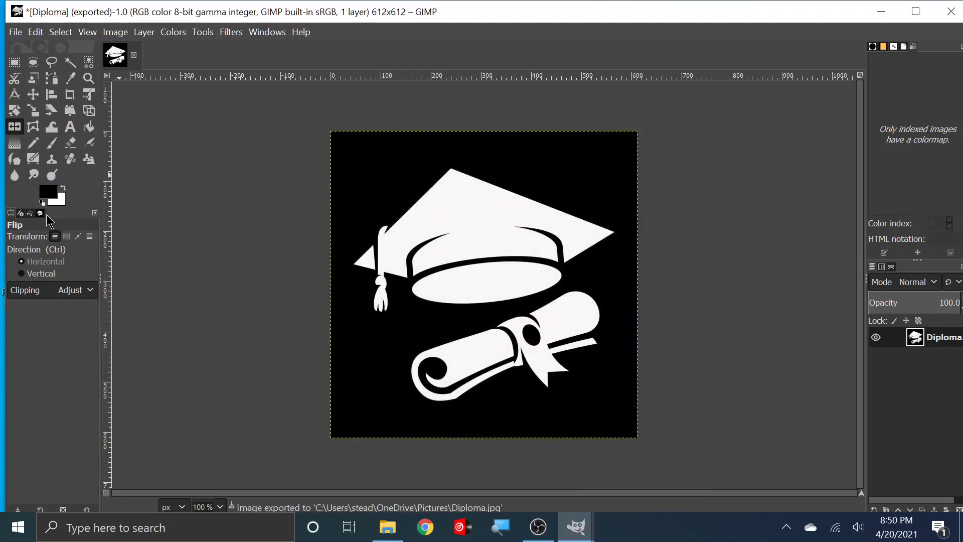
Paint over the diploma scroll below the cap in black with the Paintbrush, leaving only the graduation cap.
{"action": "left_click", "coordinate": [50, 144]}
{"action": "mouse_move", "coordinate": [466, 347]}
{"action": "left_mouse_down"}
{"action": "mouse_move", "coordinate": [422, 368]}
{"action": "mouse_move", "coordinate": [442, 378]}
{"action": "mouse_move", "coordinate": [565, 334]}
{"action": "mouse_move", "coordinate": [527, 360]}
{"action": "mouse_move", "coordinate": [559, 348]}
{"action": "mouse_move", "coordinate": [536, 378]}
{"action": "mouse_move", "coordinate": [576, 361]}
{"action": "mouse_move", "coordinate": [581, 339]}
{"action": "mouse_move", "coordinate": [607, 317]}
{"action": "mouse_move", "coordinate": [596, 333]}
{"action": "mouse_move", "coordinate": [571, 317]}
{"action": "mouse_move", "coordinate": [572, 293]}
{"action": "mouse_move", "coordinate": [557, 312]}
{"action": "mouse_move", "coordinate": [571, 321]}
{"action": "mouse_move", "coordinate": [586, 309]}
{"action": "mouse_move", "coordinate": [565, 349]}
{"action": "mouse_move", "coordinate": [586, 294]}
{"action": "mouse_move", "coordinate": [423, 361]}
{"action": "mouse_move", "coordinate": [410, 374]}
{"action": "mouse_move", "coordinate": [413, 389]}
{"action": "mouse_move", "coordinate": [425, 397]}
{"action": "mouse_move", "coordinate": [461, 391]}
{"action": "mouse_move", "coordinate": [500, 367]}
{"action": "mouse_move", "coordinate": [427, 380]}
{"action": "mouse_move", "coordinate": [561, 303]}
{"action": "left_mouse_up"}
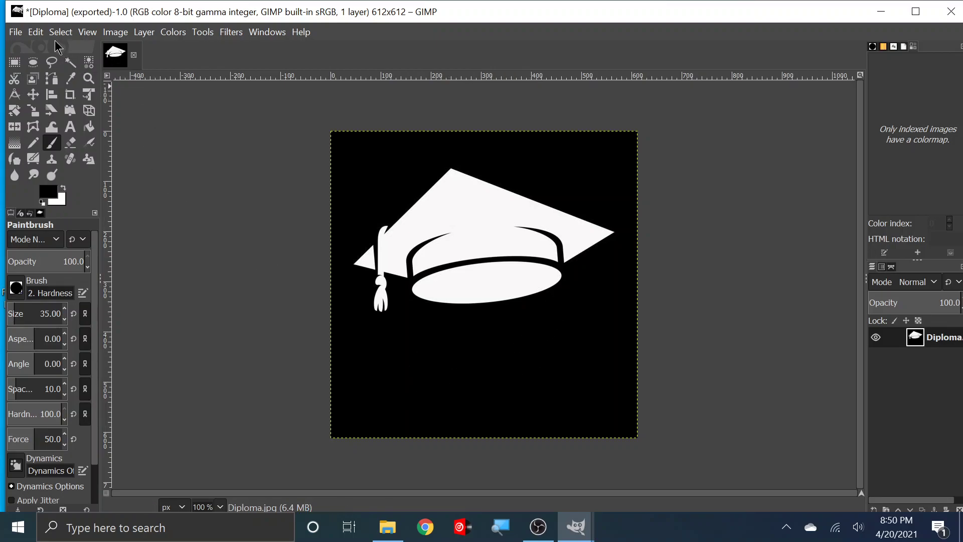
Export the cap-only image as Cap.jpg to the Pictures folder.
{"action": "left_click", "coordinate": [16, 32]}
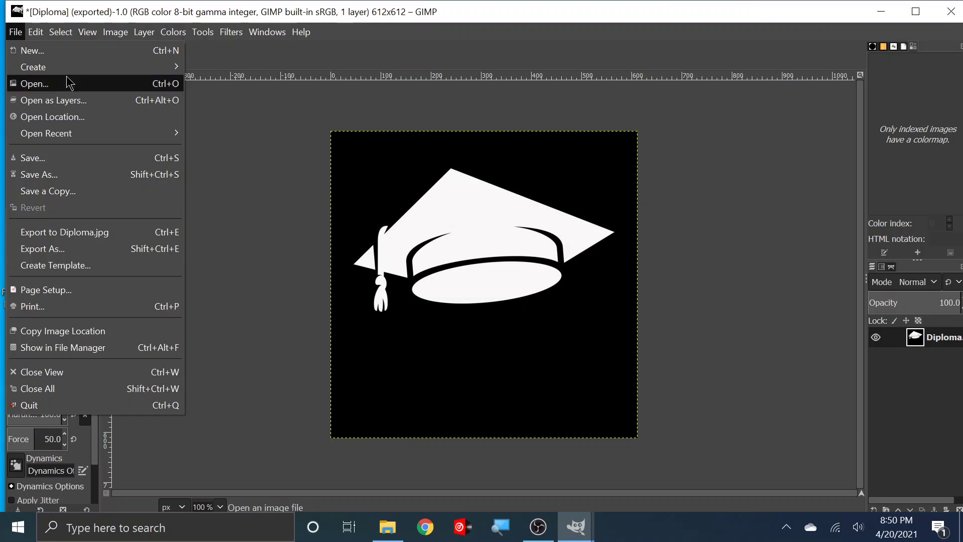
{"action": "left_click", "coordinate": [53, 254]}
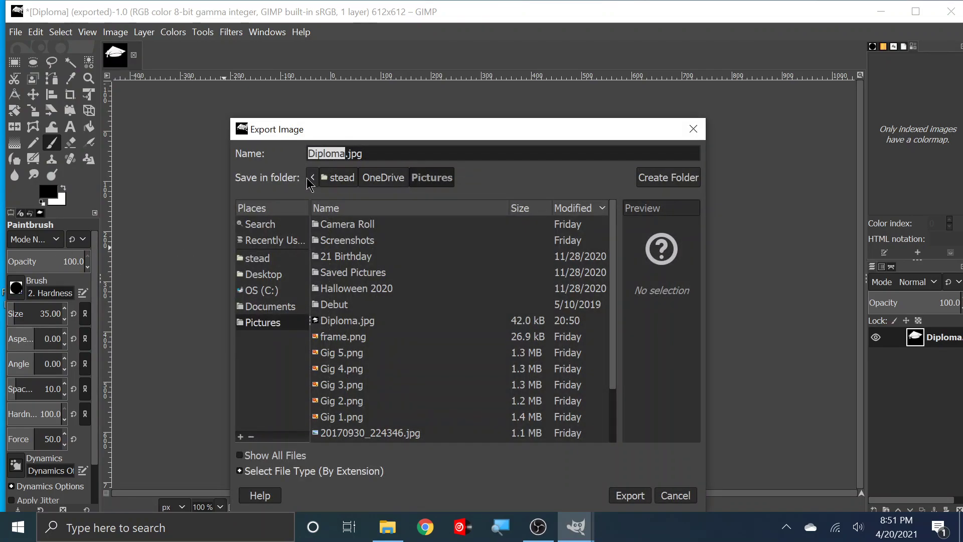
{"action": "type", "text": "Cap"}
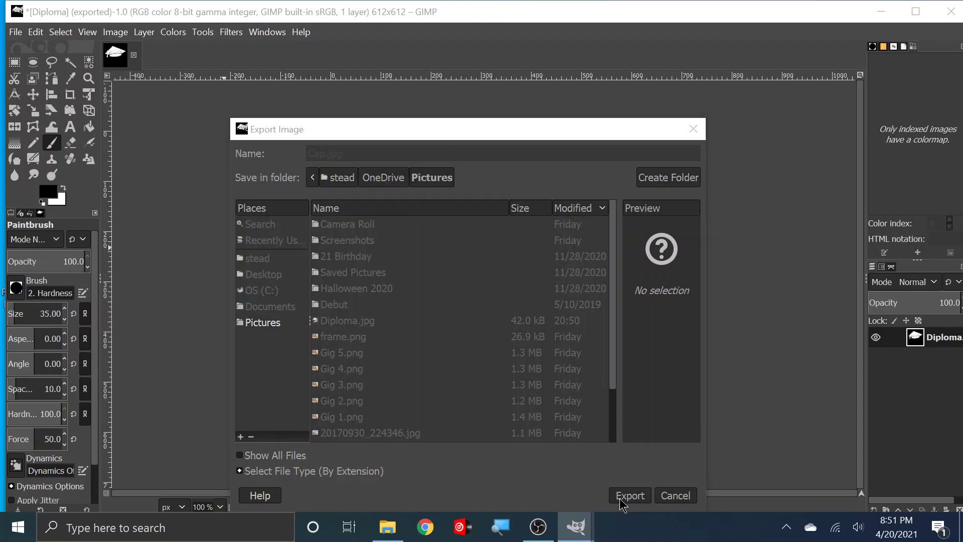
{"action": "left_click", "coordinate": [509, 412]}
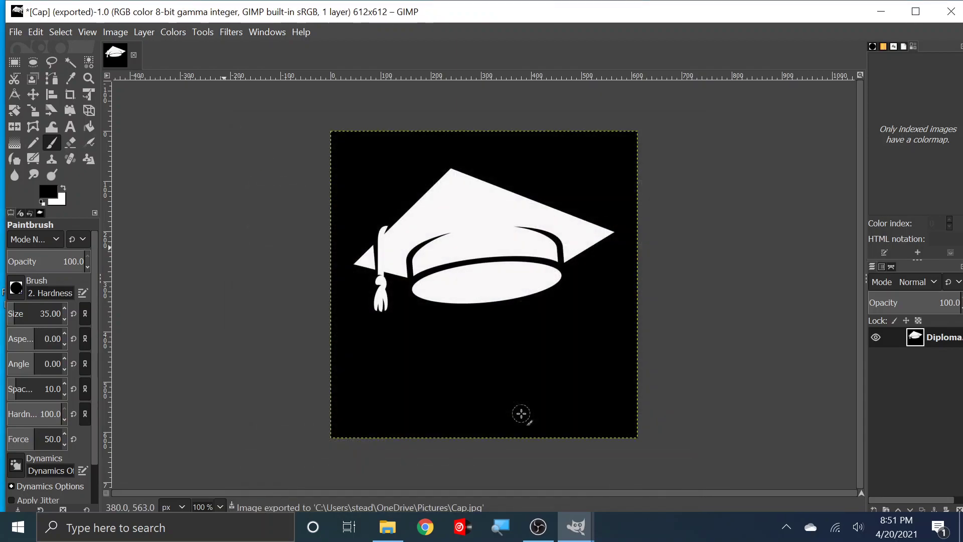
Delete the Diploma layer from the exported cap image to leave the canvas empty.
{"action": "left_click", "coordinate": [479, 277]}
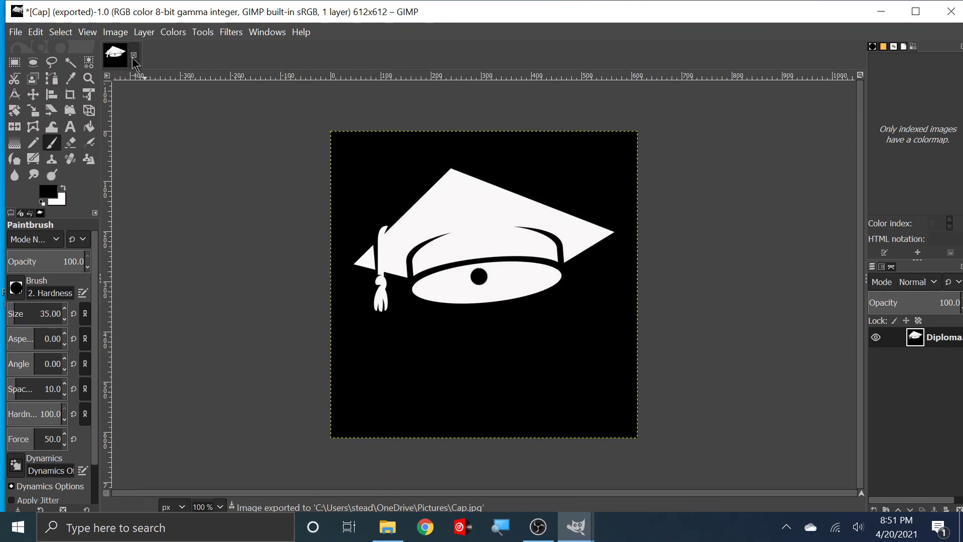
{"action": "left_click", "coordinate": [145, 34]}
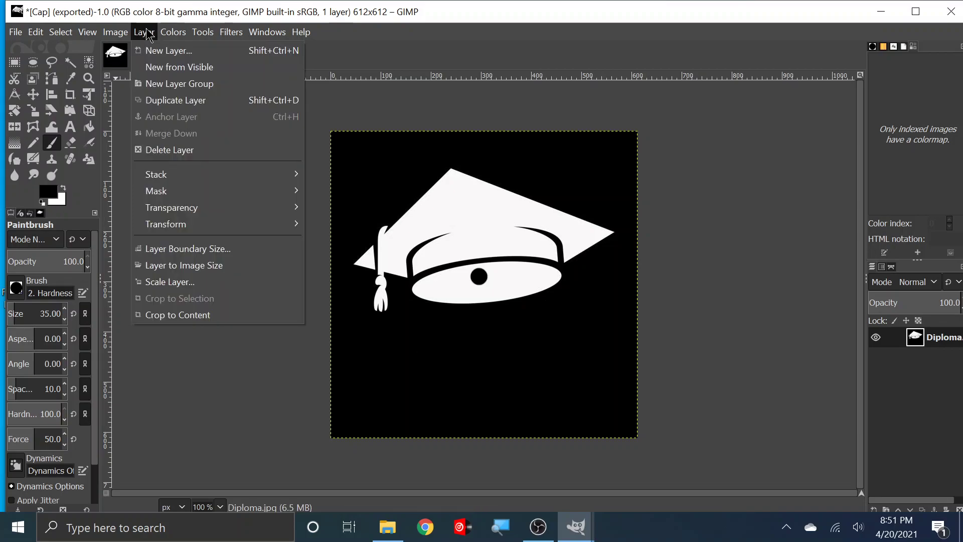
{"action": "left_click", "coordinate": [170, 152]}
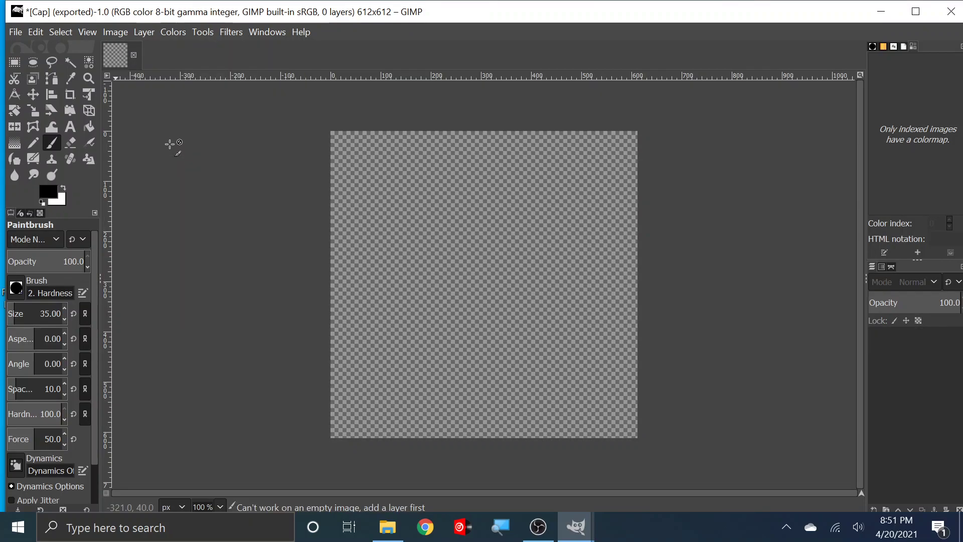
{"action": "left_click", "coordinate": [146, 33]}
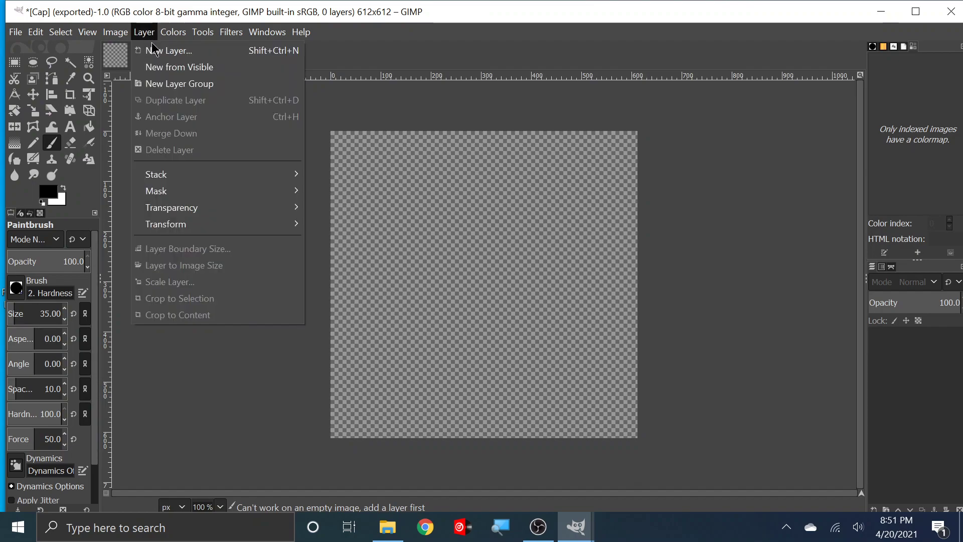
{"action": "left_click", "coordinate": [399, 534]}
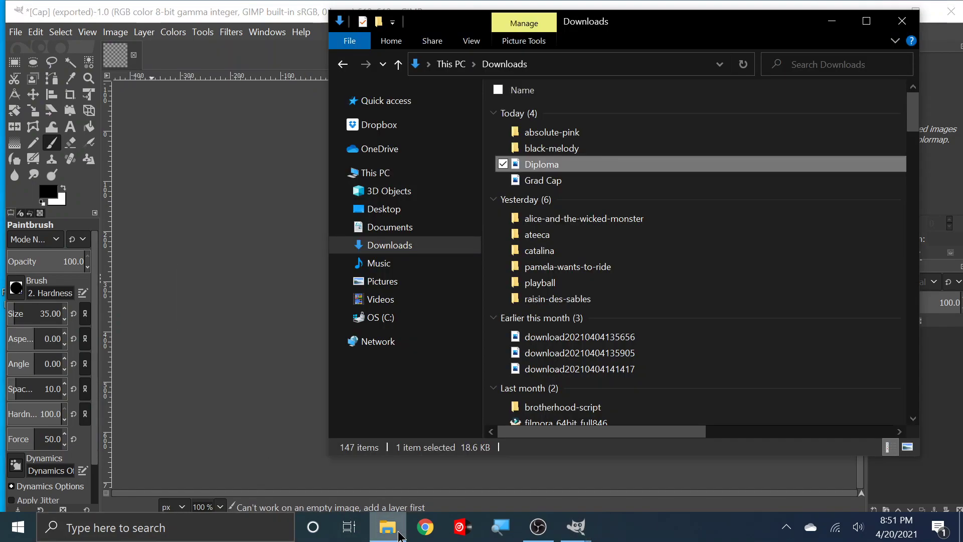
{"action": "left_click_drag", "start_coordinate": [512, 165], "coordinate": [254, 303]}
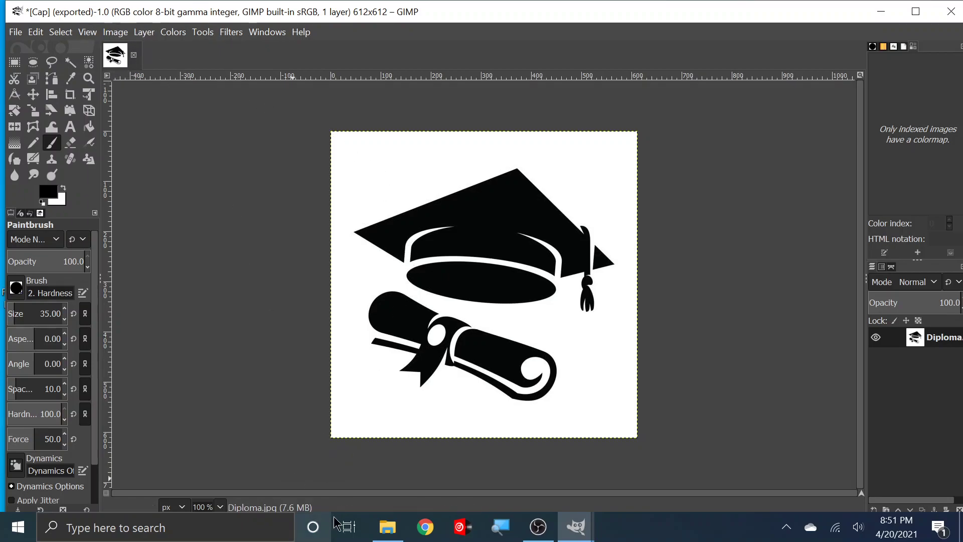
{"action": "left_click", "coordinate": [35, 31]}
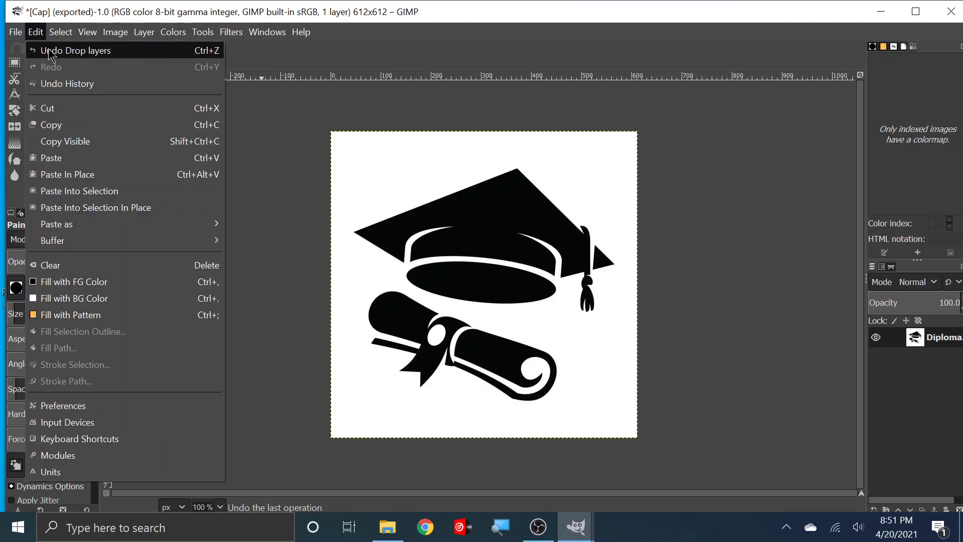
{"action": "left_click", "coordinate": [56, 43]}
Add the white-on-black Diploma image from the Pictures folder to the empty canvas as a layer.
{"action": "left_click", "coordinate": [388, 527]}
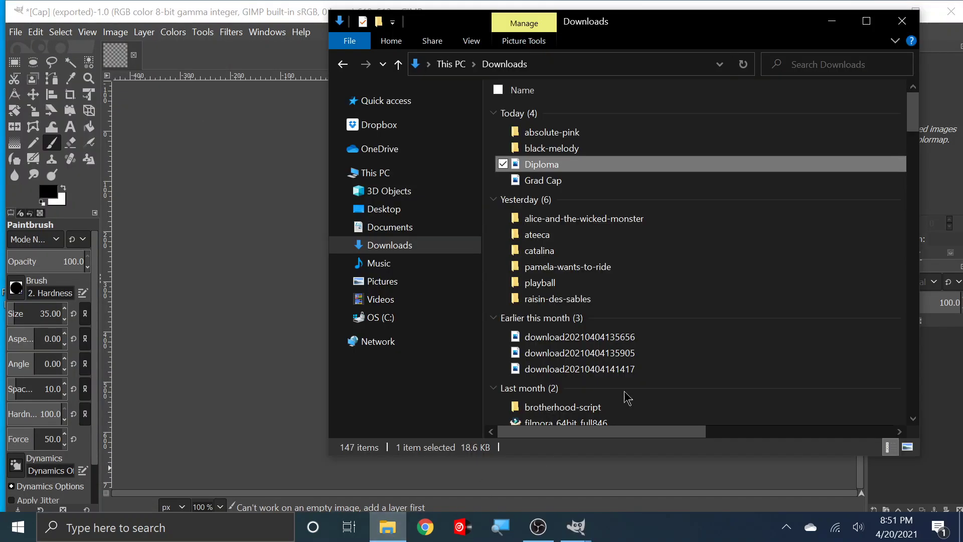
{"action": "left_click", "coordinate": [397, 281]}
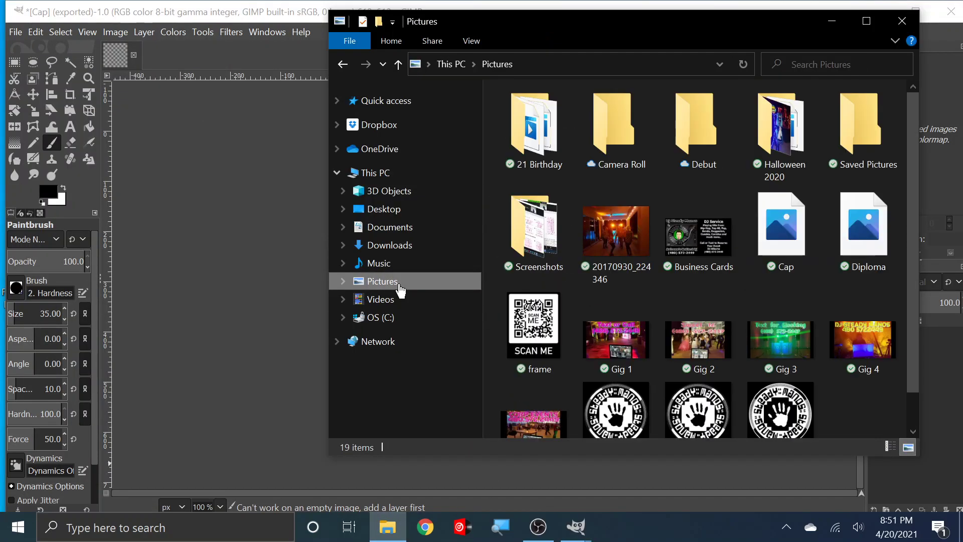
{"action": "left_click", "coordinate": [869, 235]}
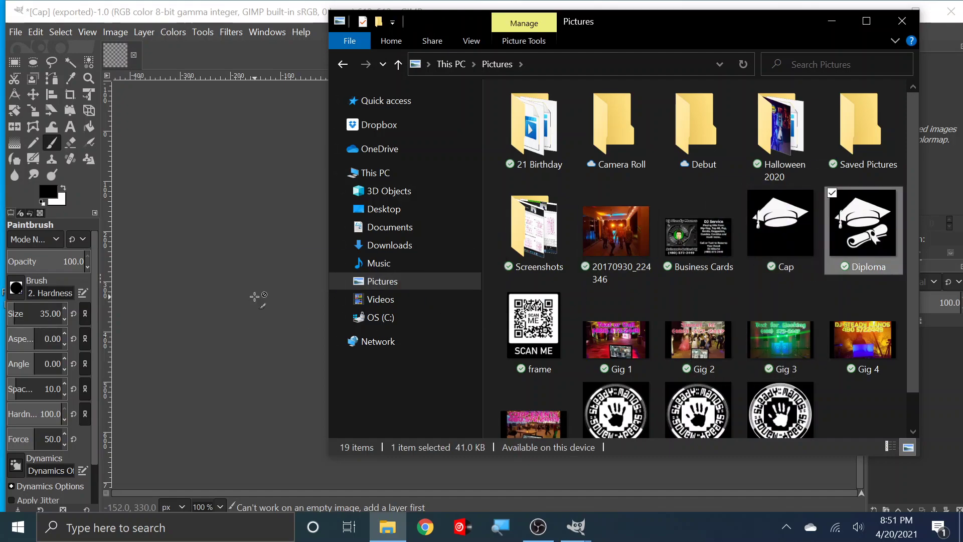
{"action": "left_click_drag", "start_coordinate": [255, 297], "coordinate": [255, 298]}
Paint over the graduation cap in black with the Paintbrush, leaving only the diploma scroll.
{"action": "mouse_move", "coordinate": [386, 243]}
{"action": "left_mouse_down"}
{"action": "mouse_move", "coordinate": [363, 283]}
{"action": "mouse_move", "coordinate": [379, 282]}
{"action": "mouse_move", "coordinate": [384, 309]}
{"action": "mouse_move", "coordinate": [516, 227]}
{"action": "mouse_move", "coordinate": [472, 209]}
{"action": "mouse_move", "coordinate": [396, 234]}
{"action": "mouse_move", "coordinate": [435, 202]}
{"action": "mouse_move", "coordinate": [426, 195]}
{"action": "mouse_move", "coordinate": [377, 232]}
{"action": "mouse_move", "coordinate": [387, 218]}
{"action": "mouse_move", "coordinate": [360, 309]}
{"action": "mouse_move", "coordinate": [397, 284]}
{"action": "mouse_move", "coordinate": [441, 285]}
{"action": "mouse_move", "coordinate": [531, 247]}
{"action": "mouse_move", "coordinate": [570, 203]}
{"action": "mouse_move", "coordinate": [494, 251]}
{"action": "mouse_move", "coordinate": [570, 217]}
{"action": "mouse_move", "coordinate": [604, 231]}
{"action": "mouse_move", "coordinate": [469, 284]}
{"action": "mouse_move", "coordinate": [564, 230]}
{"action": "mouse_move", "coordinate": [622, 216]}
{"action": "mouse_move", "coordinate": [507, 270]}
{"action": "mouse_move", "coordinate": [584, 224]}
{"action": "mouse_move", "coordinate": [496, 240]}
{"action": "mouse_move", "coordinate": [528, 225]}
{"action": "mouse_move", "coordinate": [491, 258]}
{"action": "mouse_move", "coordinate": [462, 247]}
{"action": "mouse_move", "coordinate": [471, 238]}
{"action": "mouse_move", "coordinate": [449, 253]}
{"action": "mouse_move", "coordinate": [540, 232]}
{"action": "mouse_move", "coordinate": [457, 249]}
{"action": "mouse_move", "coordinate": [501, 212]}
{"action": "mouse_move", "coordinate": [448, 180]}
{"action": "mouse_move", "coordinate": [459, 151]}
{"action": "mouse_move", "coordinate": [437, 199]}
{"action": "mouse_move", "coordinate": [469, 210]}
{"action": "mouse_move", "coordinate": [506, 196]}
{"action": "mouse_move", "coordinate": [390, 272]}
{"action": "mouse_move", "coordinate": [428, 228]}
{"action": "mouse_move", "coordinate": [397, 285]}
{"action": "mouse_move", "coordinate": [430, 284]}
{"action": "mouse_move", "coordinate": [419, 297]}
{"action": "mouse_move", "coordinate": [455, 298]}
{"action": "mouse_move", "coordinate": [554, 259]}
{"action": "mouse_move", "coordinate": [562, 266]}
{"action": "mouse_move", "coordinate": [546, 285]}
{"action": "mouse_move", "coordinate": [467, 310]}
{"action": "mouse_move", "coordinate": [558, 265]}
{"action": "left_mouse_up"}
{"action": "left_click_drag", "start_coordinate": [427, 263], "coordinate": [402, 275]}
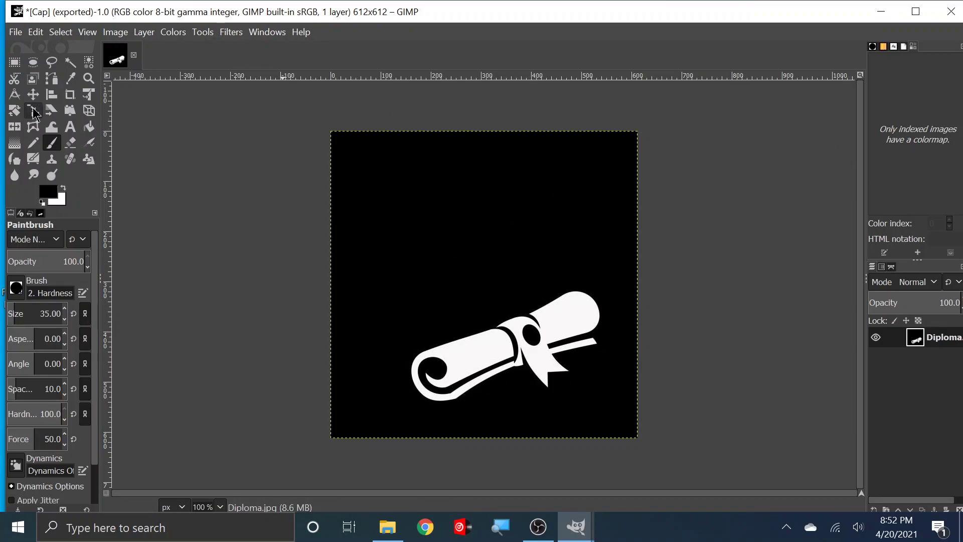
Export the scroll-only image to the Pictures folder as Cap.jpg, replacing the existing file.
{"action": "left_click", "coordinate": [15, 34]}
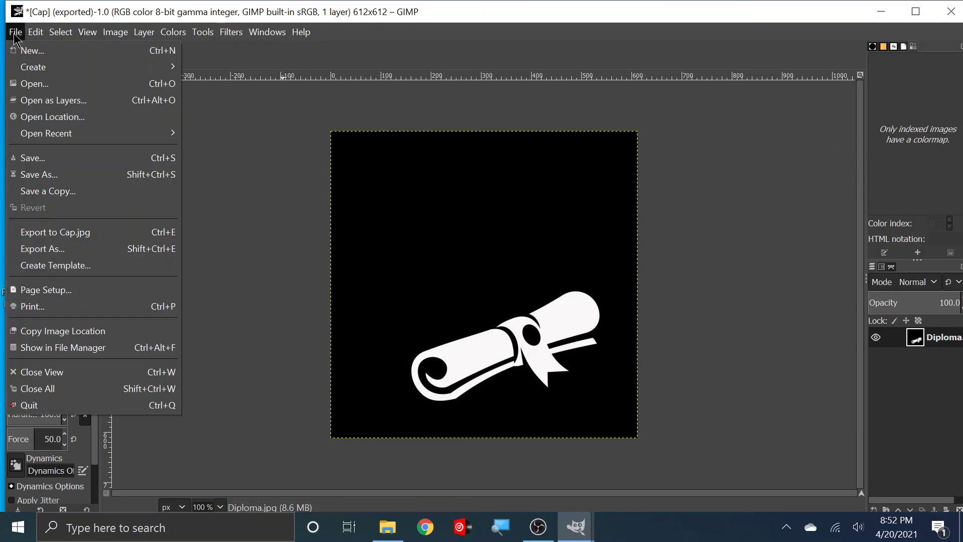
{"action": "left_click", "coordinate": [44, 249]}
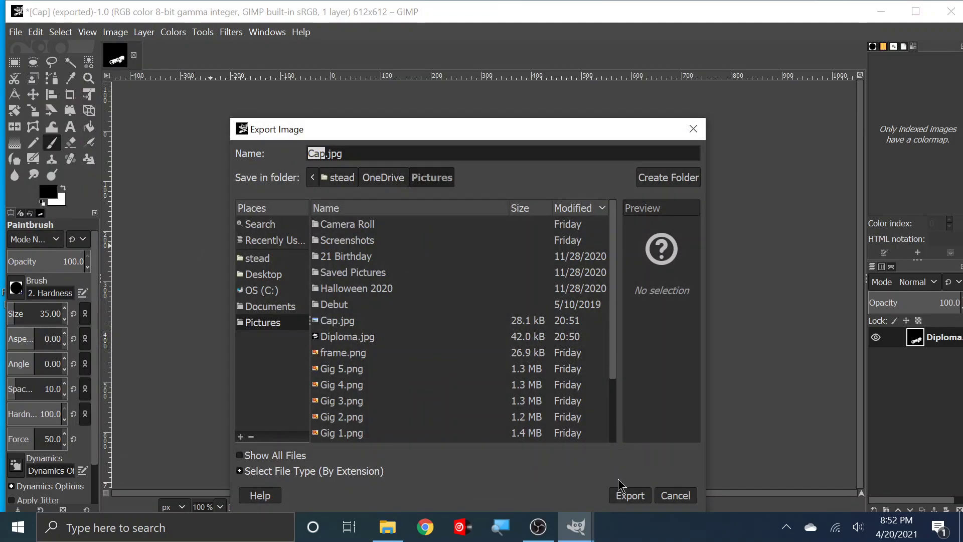
{"action": "left_click", "coordinate": [631, 497]}
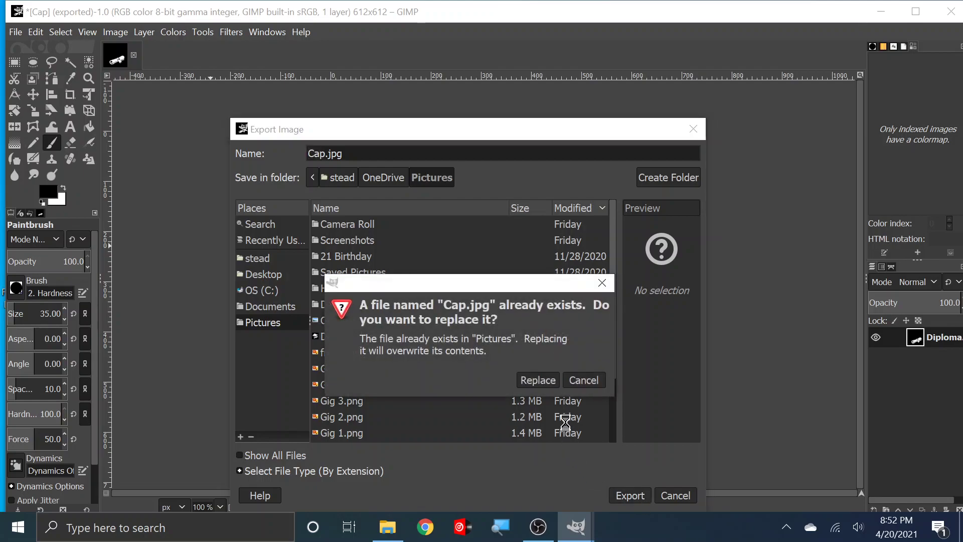
{"action": "left_click", "coordinate": [537, 380]}
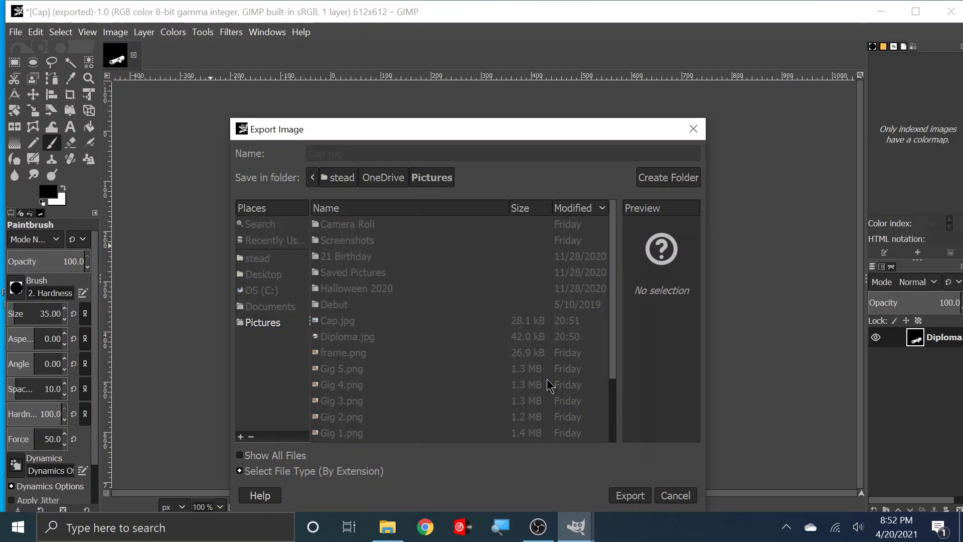
{"action": "left_click", "coordinate": [507, 411]}
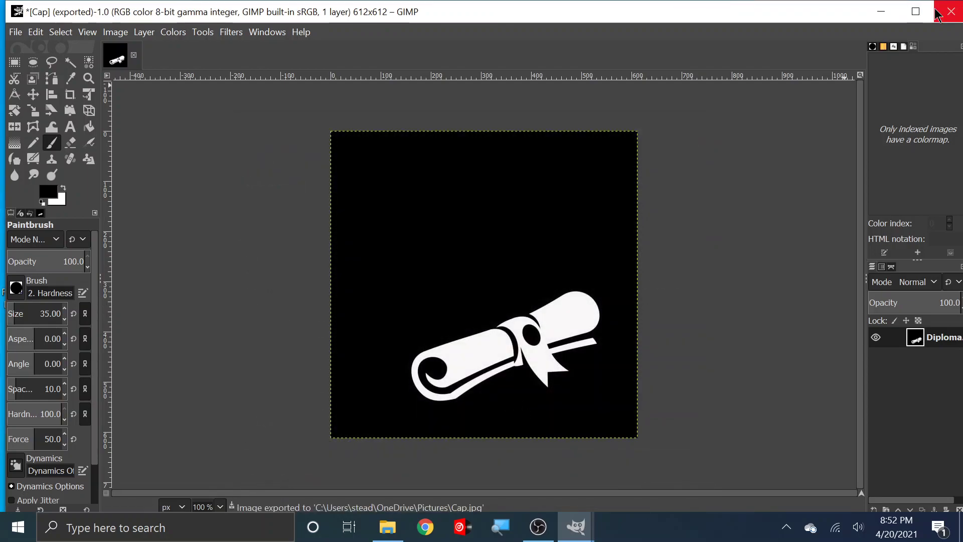
{"action": "left_click", "coordinate": [16, 33]}
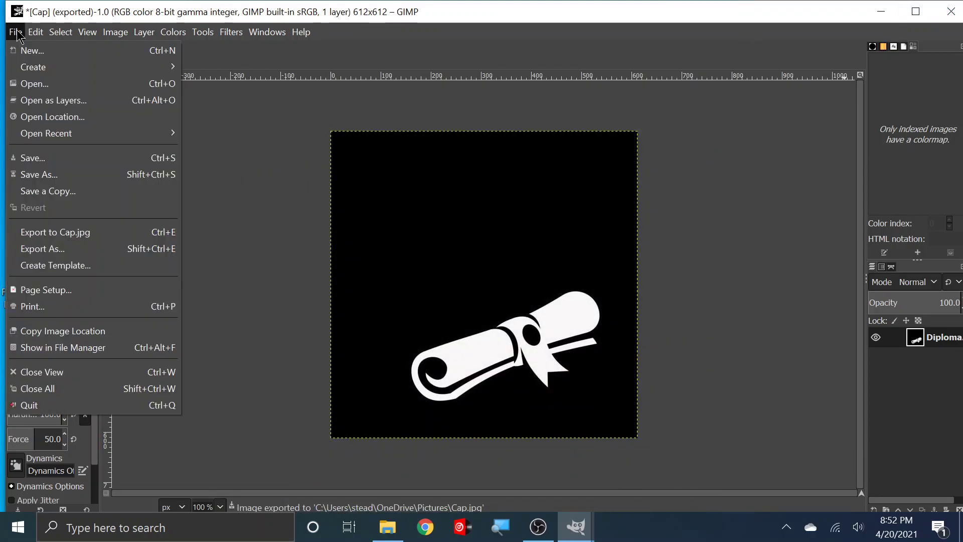
{"action": "left_click", "coordinate": [25, 50]}
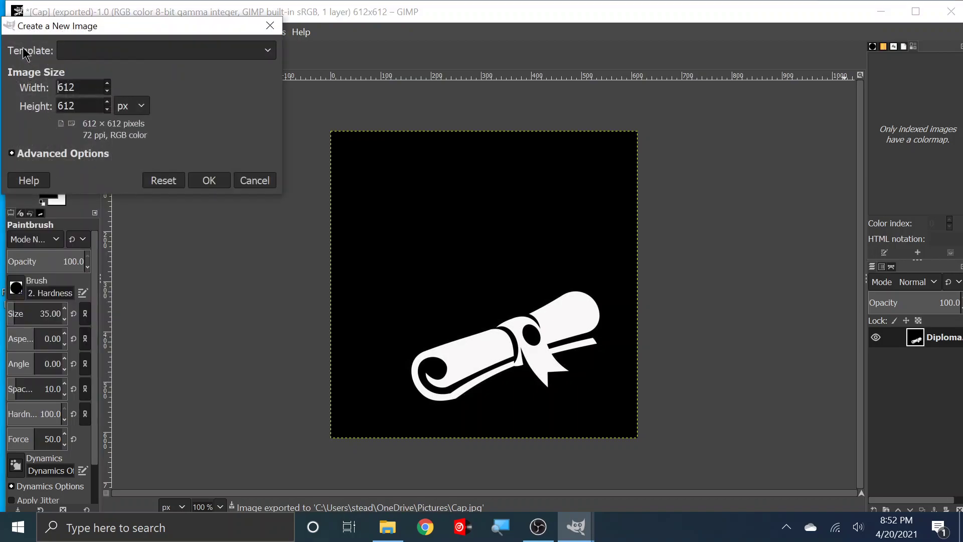
{"action": "left_click", "coordinate": [250, 179]}
Discard the unsaved image changes and quit GIMP.
{"action": "left_click", "coordinate": [951, 11]}
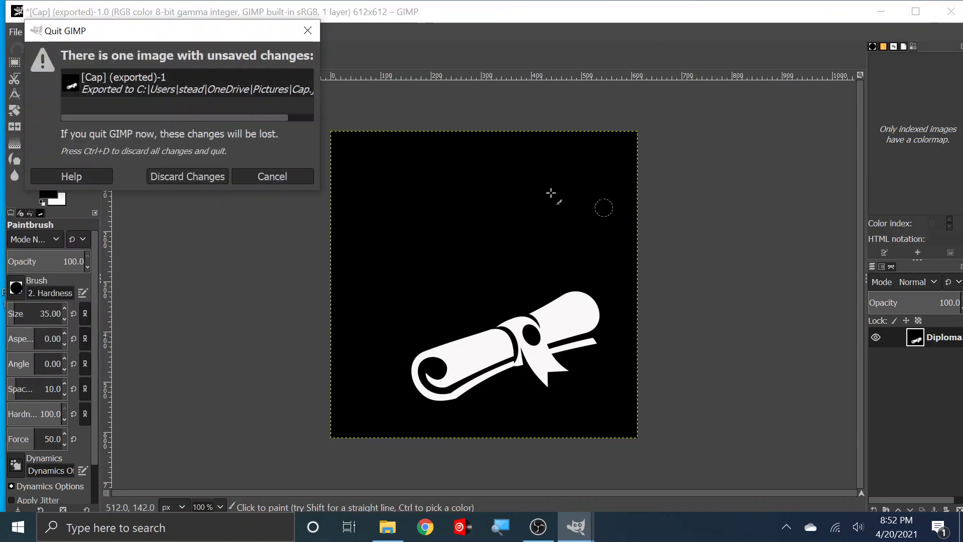
{"action": "left_click", "coordinate": [204, 178]}
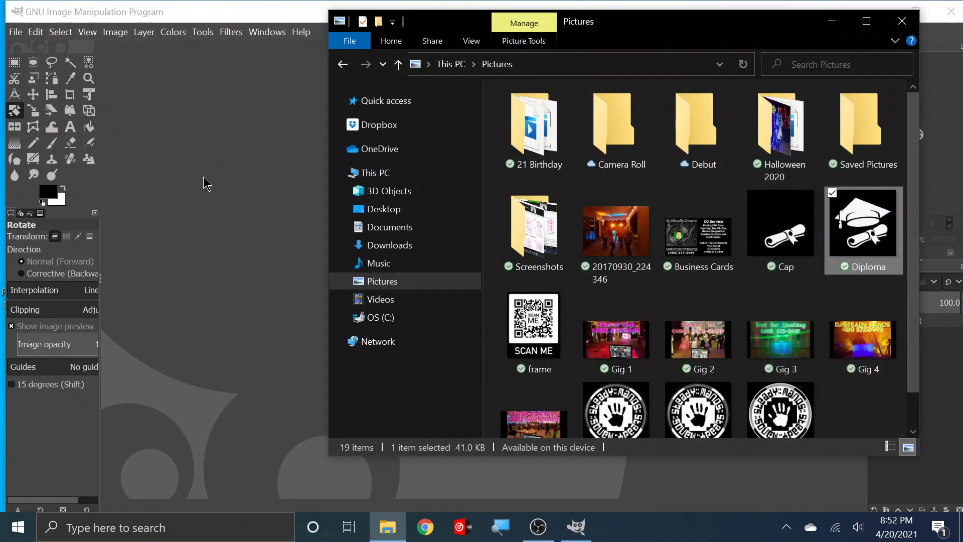
{"action": "left_click", "coordinate": [324, 4]}
{"action": "left_click", "coordinate": [951, 11]}
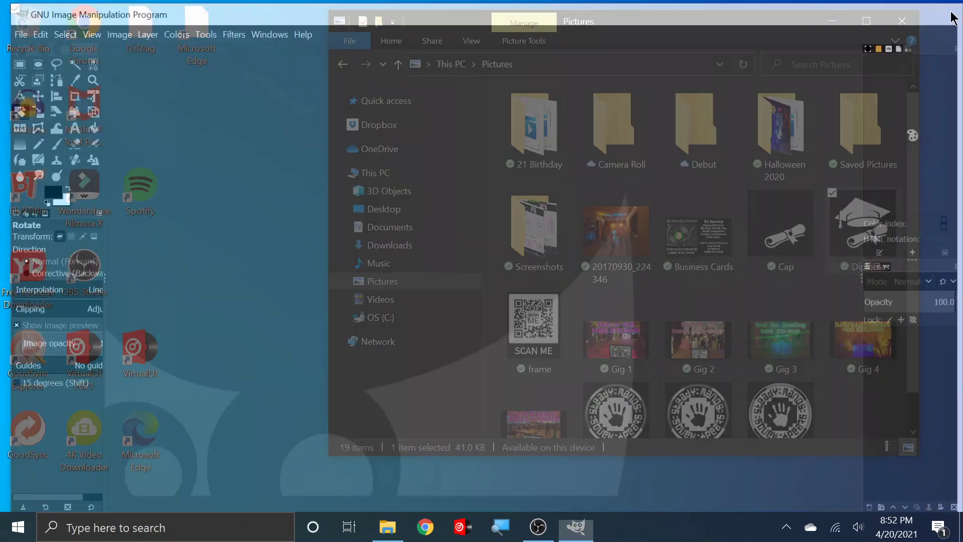
Find and launch GIMP 2.10.14.
{"action": "left_click", "coordinate": [165, 527]}
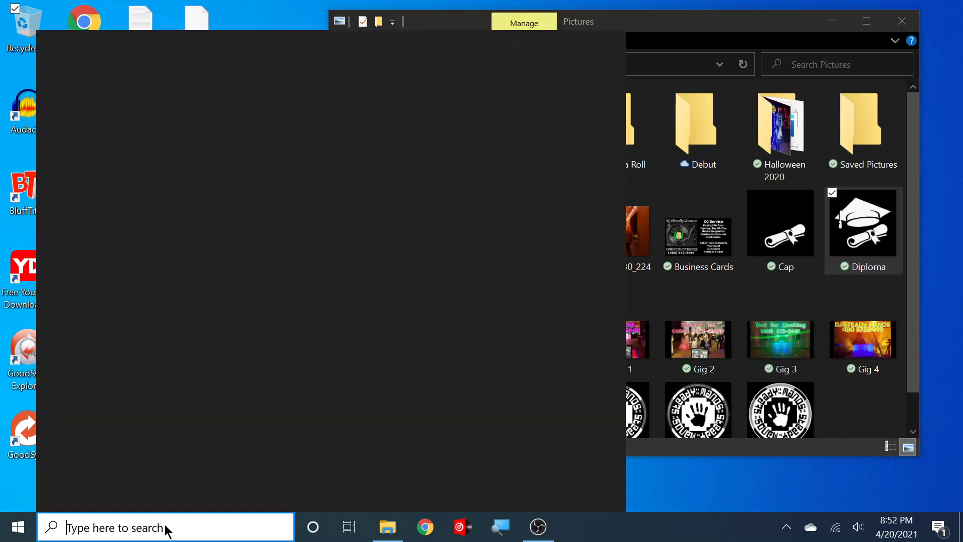
{"action": "type", "text": "gimp"}
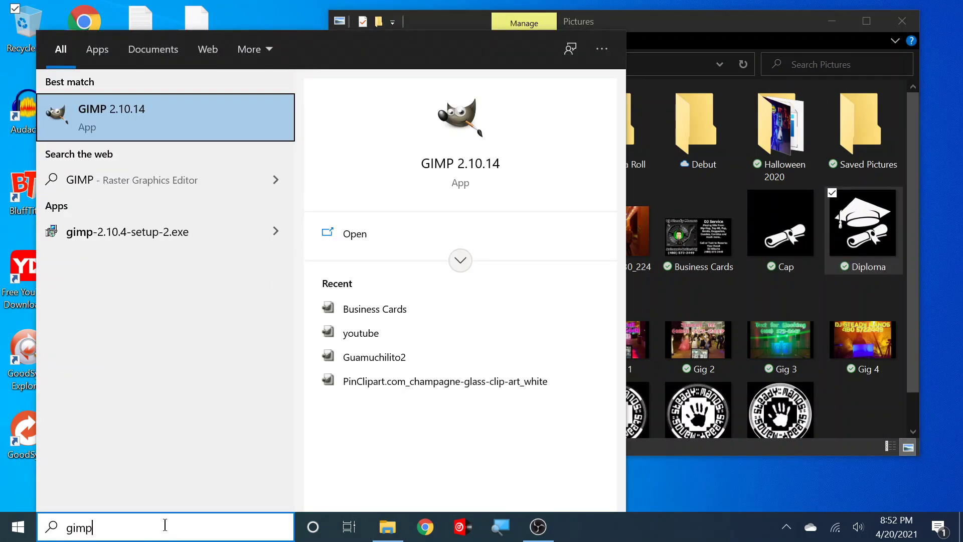
{"action": "left_click", "coordinate": [365, 240]}
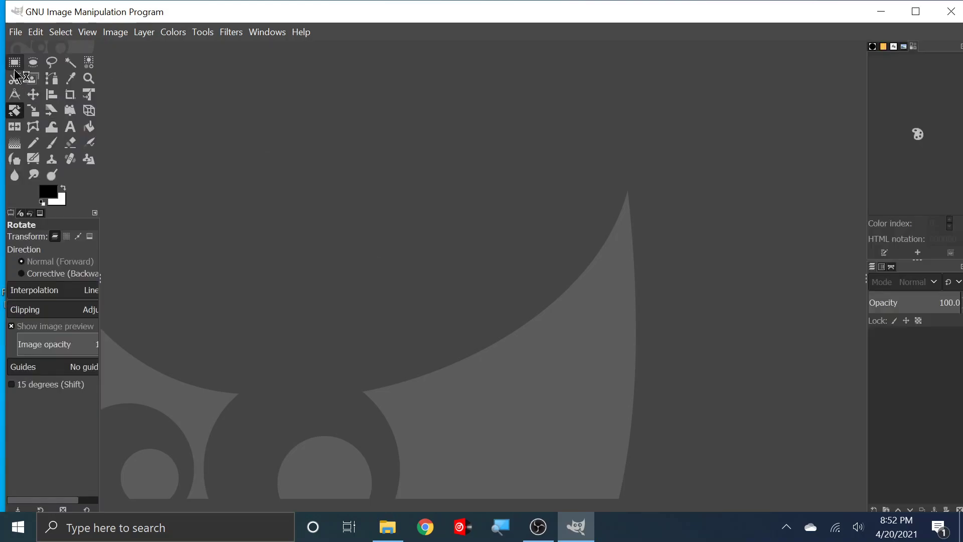
Create a new 1920 × 1080 px image and fill its background with black using Bucket Fill.
{"action": "left_click", "coordinate": [17, 32]}
{"action": "mouse_move", "coordinate": [29, 72]}
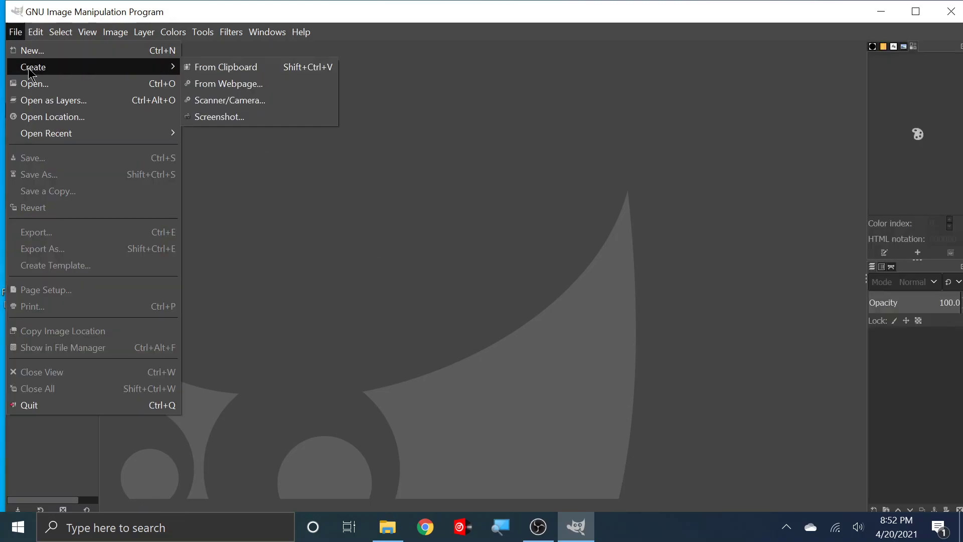
{"action": "left_click", "coordinate": [31, 52]}
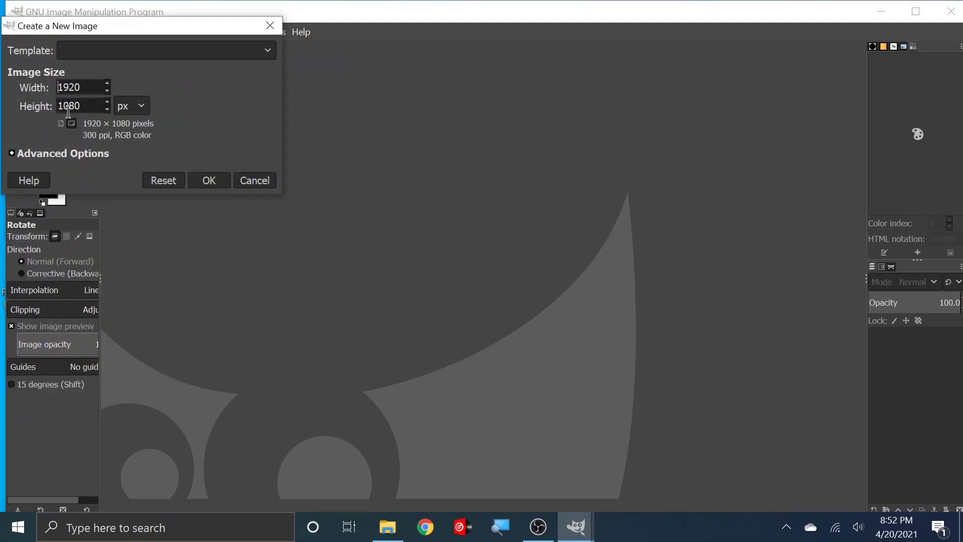
{"action": "left_click", "coordinate": [207, 181]}
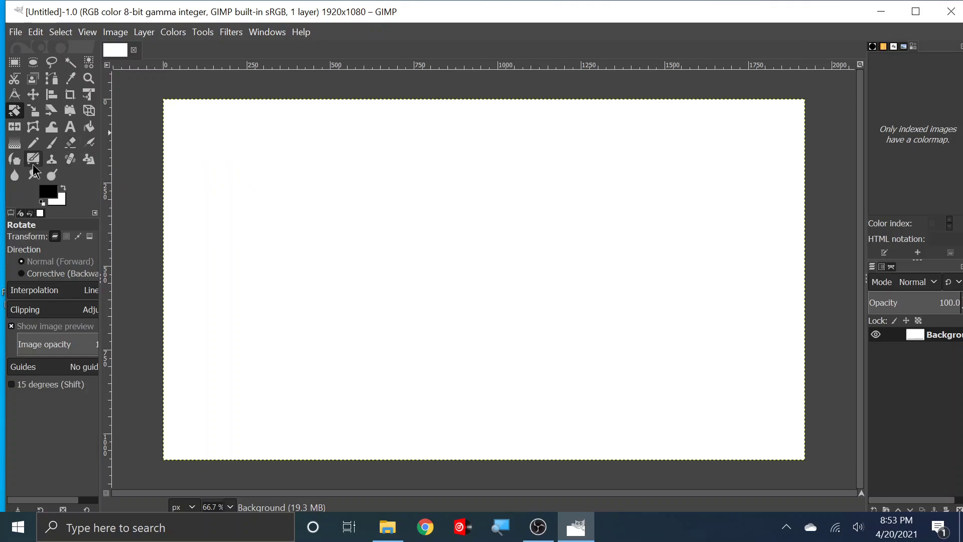
{"action": "left_click", "coordinate": [93, 126]}
{"action": "left_click", "coordinate": [439, 186]}
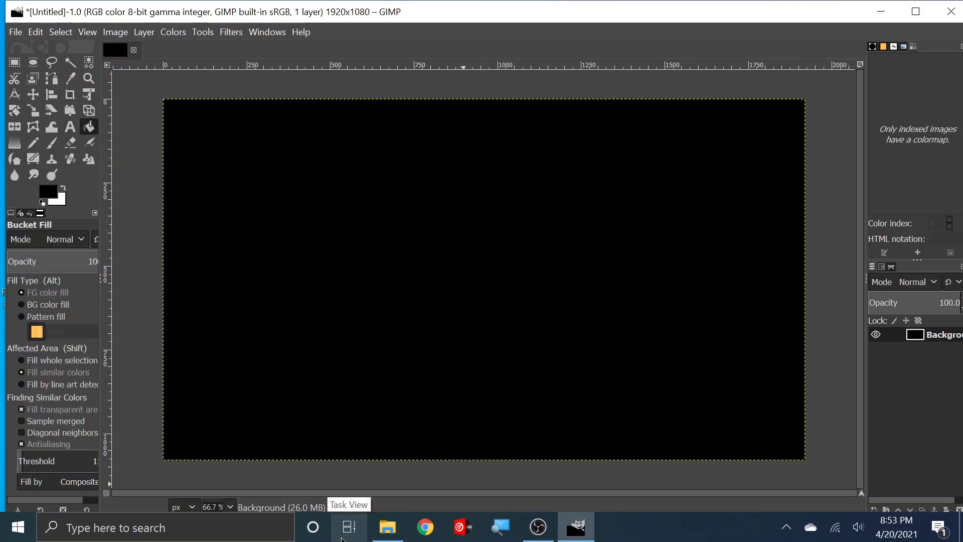
Add the Diploma image from the Pictures folder to the black 1920 × 1080 canvas as a layer.
{"action": "left_click", "coordinate": [384, 533]}
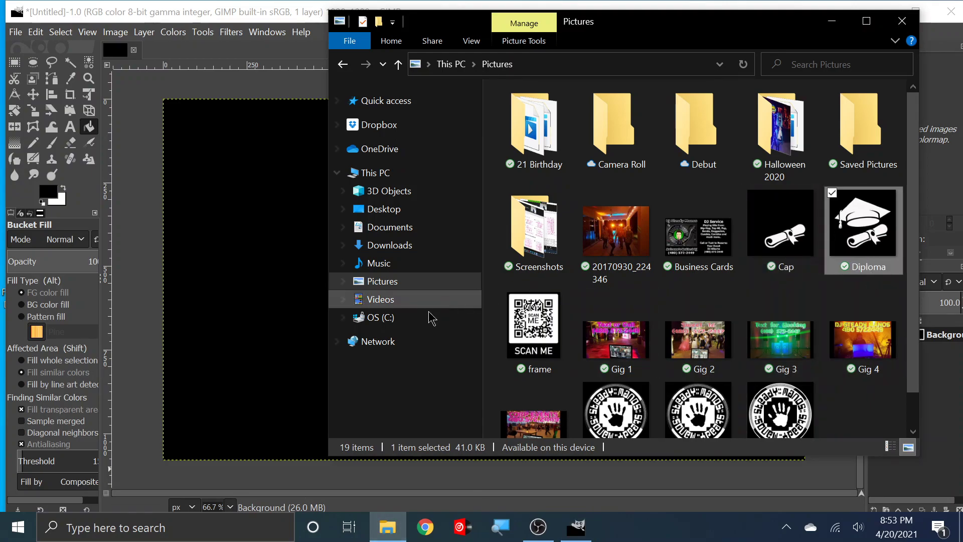
{"action": "left_click", "coordinate": [388, 292]}
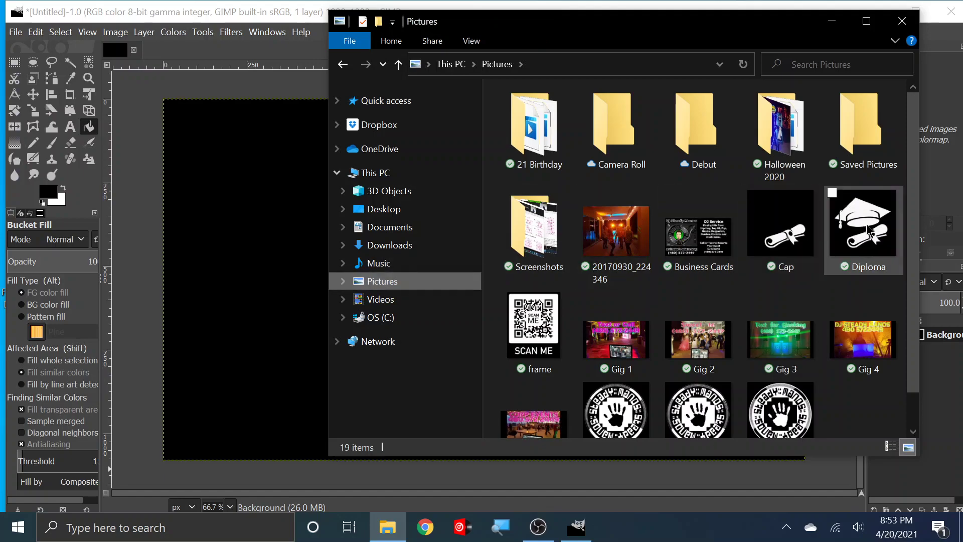
{"action": "left_click_drag", "start_coordinate": [869, 232], "coordinate": [255, 236]}
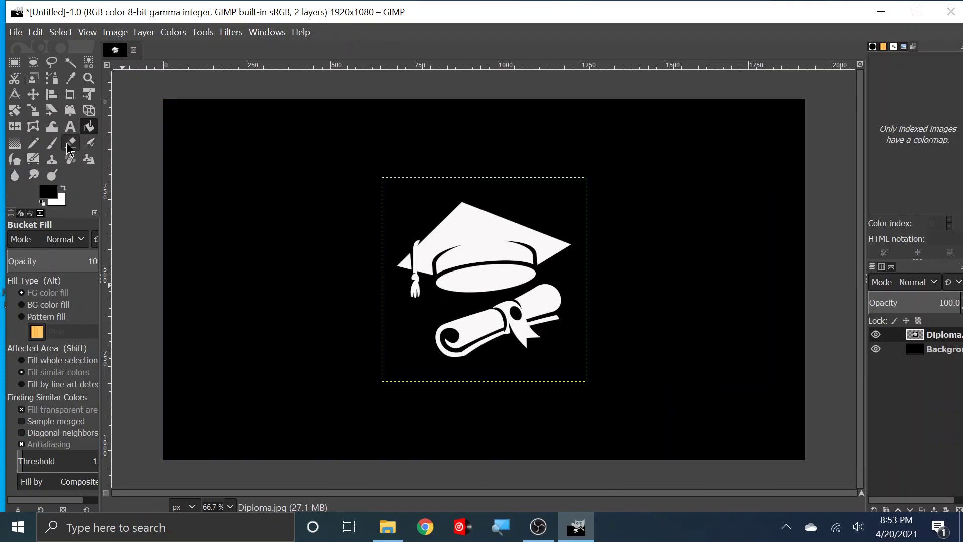
Paint out the diploma scroll in black with the Paintbrush and move the cap layer to the canvas's upper-left corner.
{"action": "left_click", "coordinate": [51, 142]}
{"action": "mouse_move", "coordinate": [460, 335]}
{"action": "left_mouse_down"}
{"action": "mouse_move", "coordinate": [438, 330]}
{"action": "mouse_move", "coordinate": [533, 330]}
{"action": "mouse_move", "coordinate": [510, 350]}
{"action": "mouse_move", "coordinate": [556, 300]}
{"action": "mouse_move", "coordinate": [552, 287]}
{"action": "mouse_move", "coordinate": [441, 330]}
{"action": "mouse_move", "coordinate": [448, 357]}
{"action": "mouse_move", "coordinate": [539, 321]}
{"action": "mouse_move", "coordinate": [518, 355]}
{"action": "mouse_move", "coordinate": [559, 314]}
{"action": "mouse_move", "coordinate": [550, 318]}
{"action": "mouse_move", "coordinate": [558, 289]}
{"action": "mouse_move", "coordinate": [498, 311]}
{"action": "mouse_move", "coordinate": [556, 297]}
{"action": "mouse_move", "coordinate": [549, 314]}
{"action": "mouse_move", "coordinate": [516, 331]}
{"action": "mouse_move", "coordinate": [521, 318]}
{"action": "mouse_move", "coordinate": [496, 312]}
{"action": "mouse_move", "coordinate": [448, 349]}
{"action": "mouse_move", "coordinate": [545, 306]}
{"action": "mouse_move", "coordinate": [476, 330]}
{"action": "mouse_move", "coordinate": [497, 309]}
{"action": "left_mouse_up"}
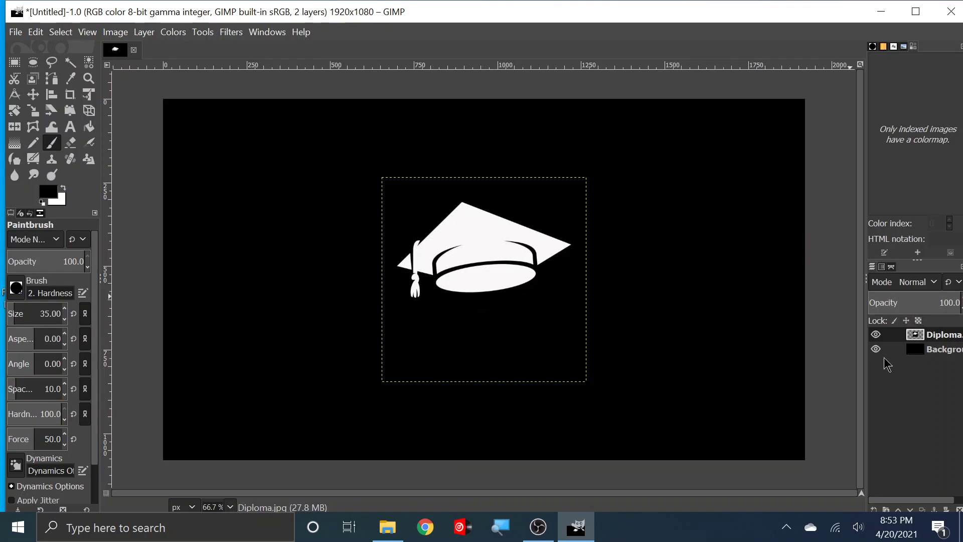
{"action": "left_click", "coordinate": [33, 95]}
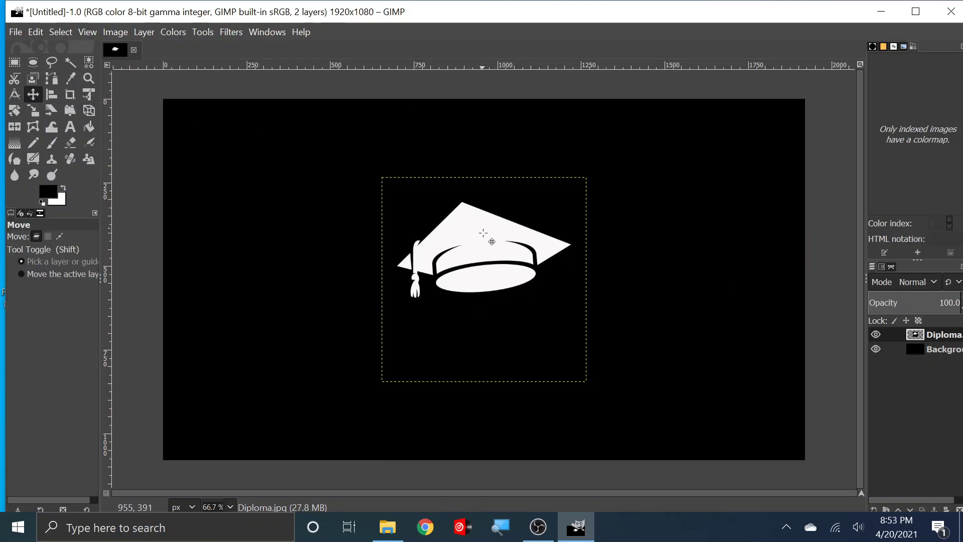
{"action": "left_click_drag", "start_coordinate": [493, 254], "coordinate": [277, 175]}
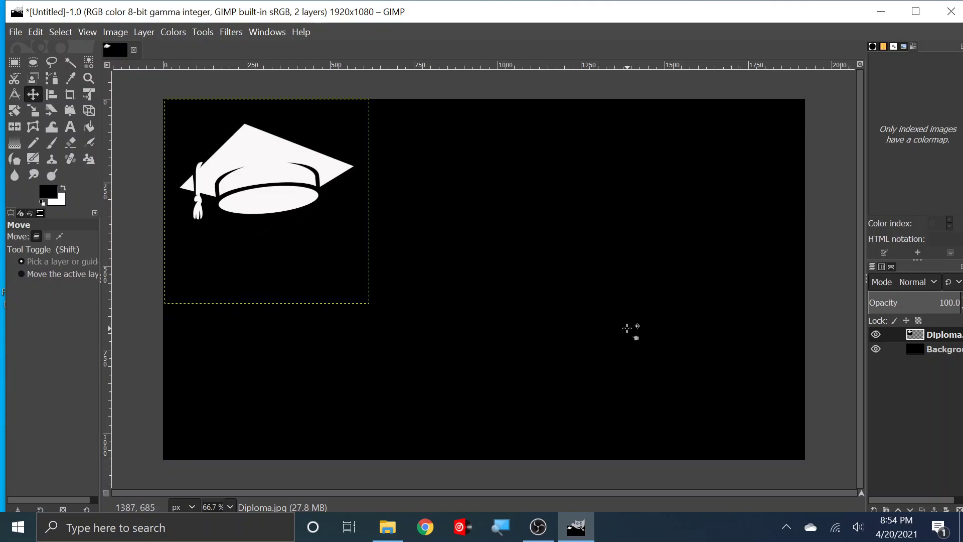
Activate the Text tool and set its text color to white.
{"action": "left_click", "coordinate": [71, 127]}
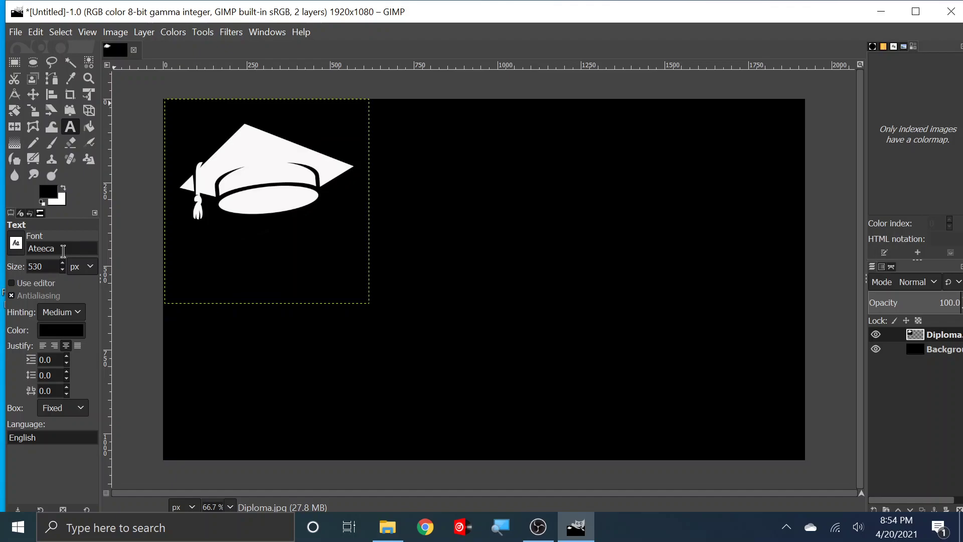
{"action": "left_click", "coordinate": [54, 335]}
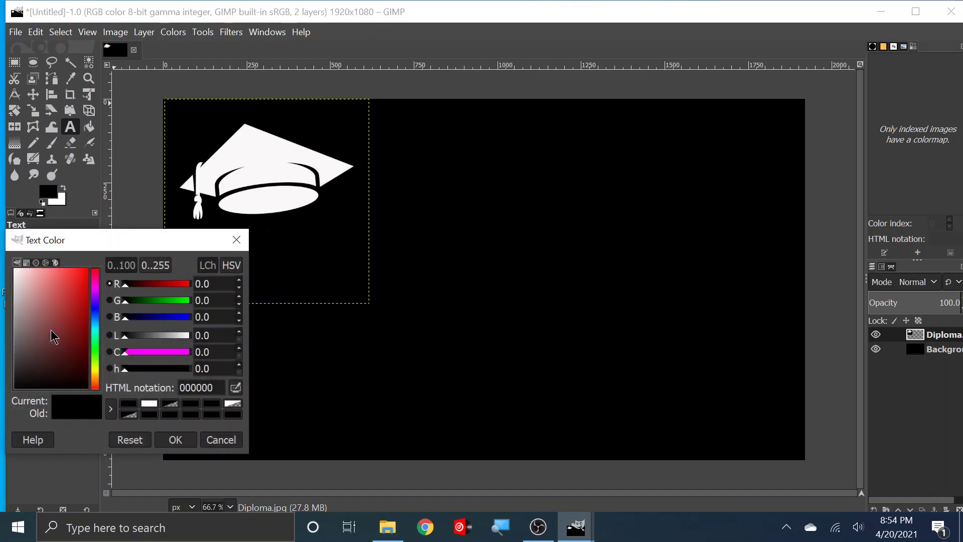
{"action": "left_click", "coordinate": [149, 405]}
{"action": "left_click", "coordinate": [175, 440]}
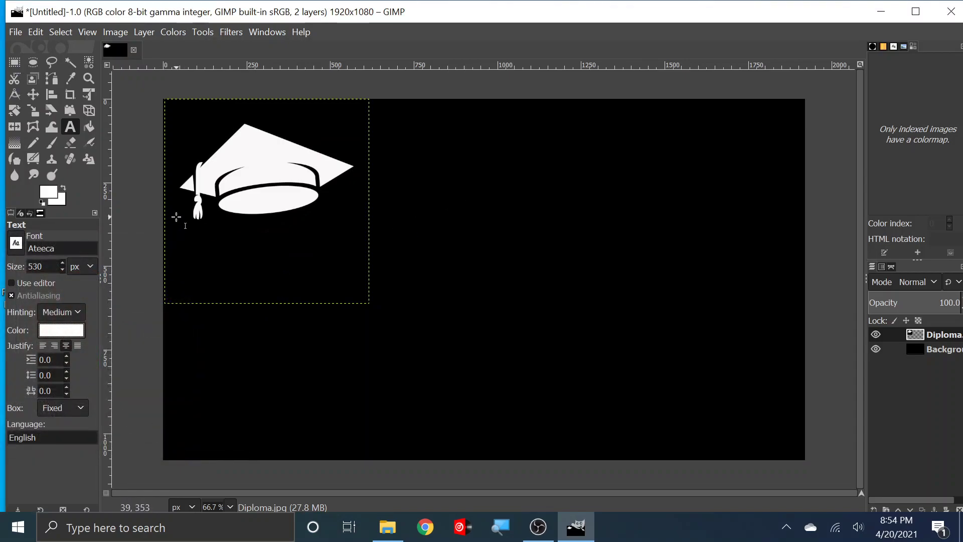
Draw a full-width text box across the canvas's upper half and enter the graduate's first name in white Ateeca.
{"action": "left_click_drag", "start_coordinate": [167, 100], "coordinate": [807, 280]}
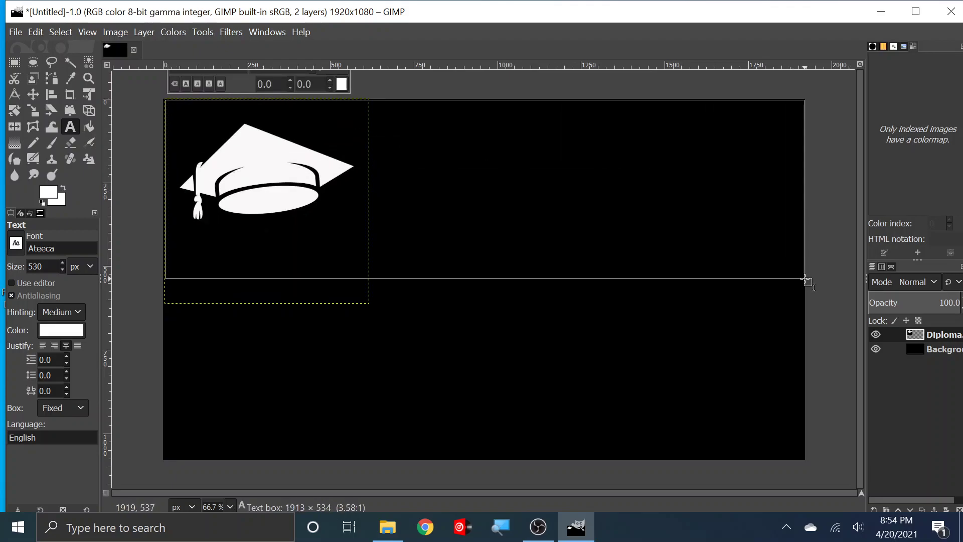
{"action": "left_click_drag", "start_coordinate": [804, 278], "coordinate": [807, 275]}
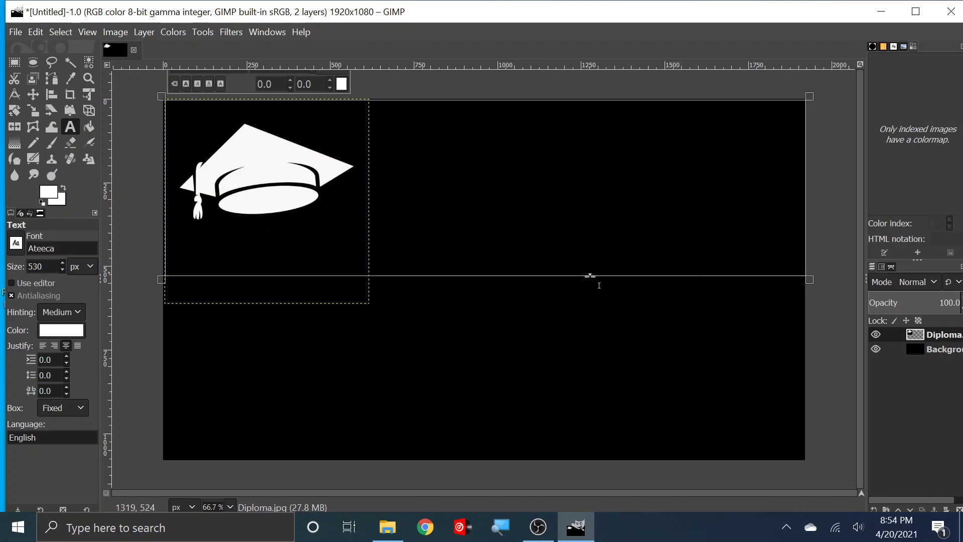
{"action": "left_click_drag", "start_coordinate": [163, 280], "coordinate": [161, 276]}
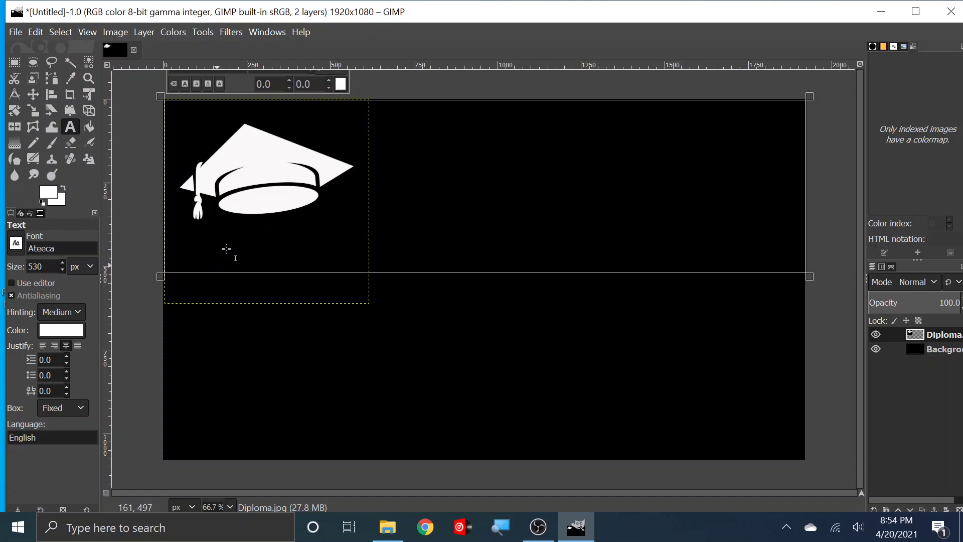
{"action": "type", "text": "D"}
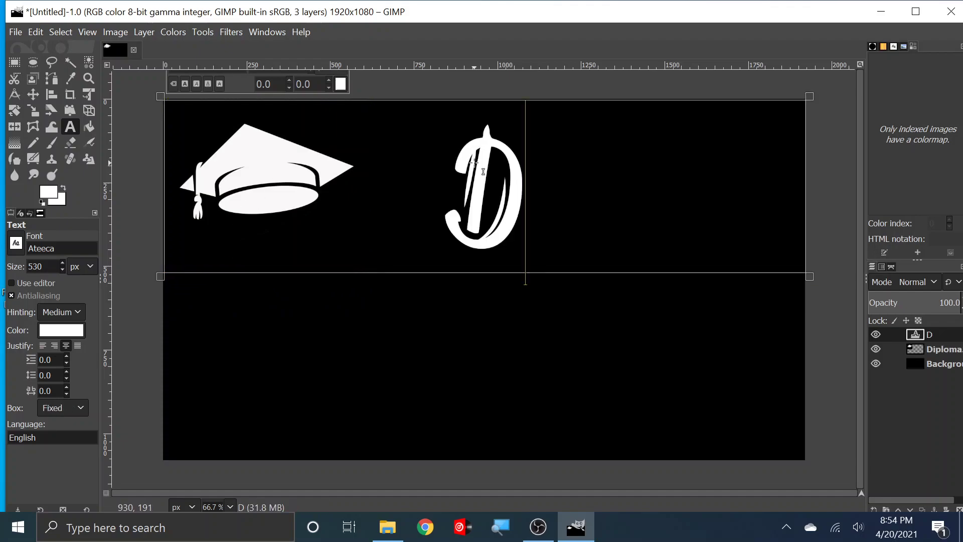
{"action": "type", "text": "'A"}
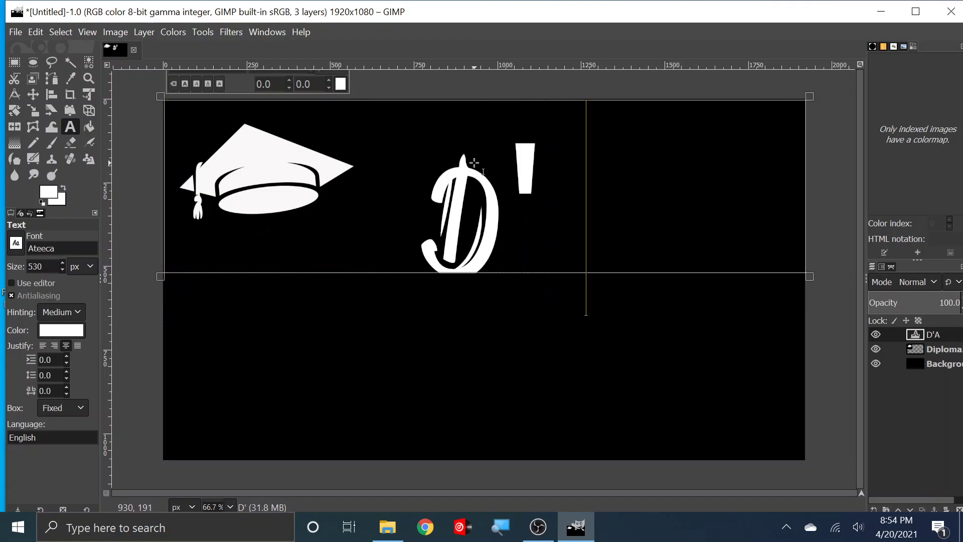
{"action": "type", "text": "ndra"}
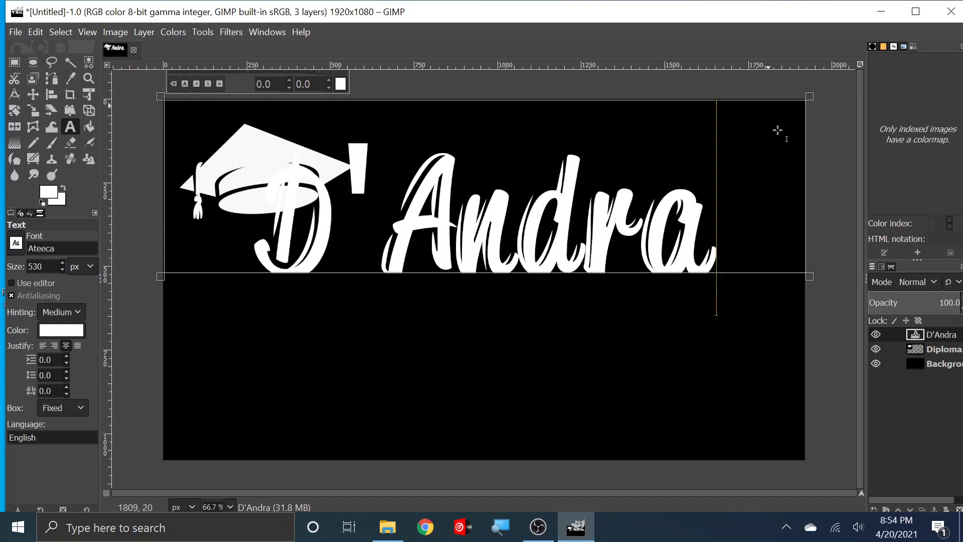
Select the whole graduate's name and set its font size to 601 px.
{"action": "left_click_drag", "start_coordinate": [723, 258], "coordinate": [263, 269]}
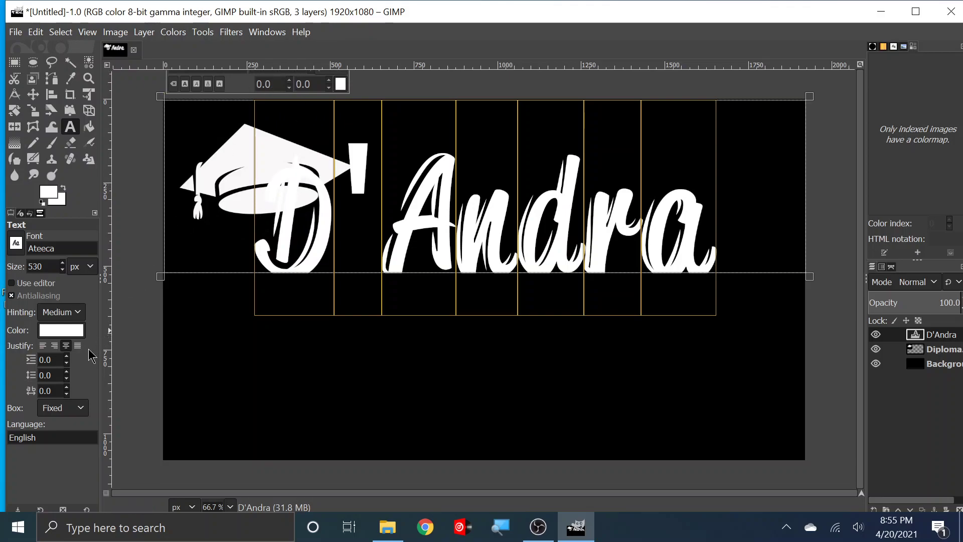
{"action": "scroll", "coordinate": [64, 264], "scroll_direction": "up", "scroll_amount": 8}
{"action": "scroll", "coordinate": [64, 266], "scroll_direction": "up", "scroll_amount": 20}
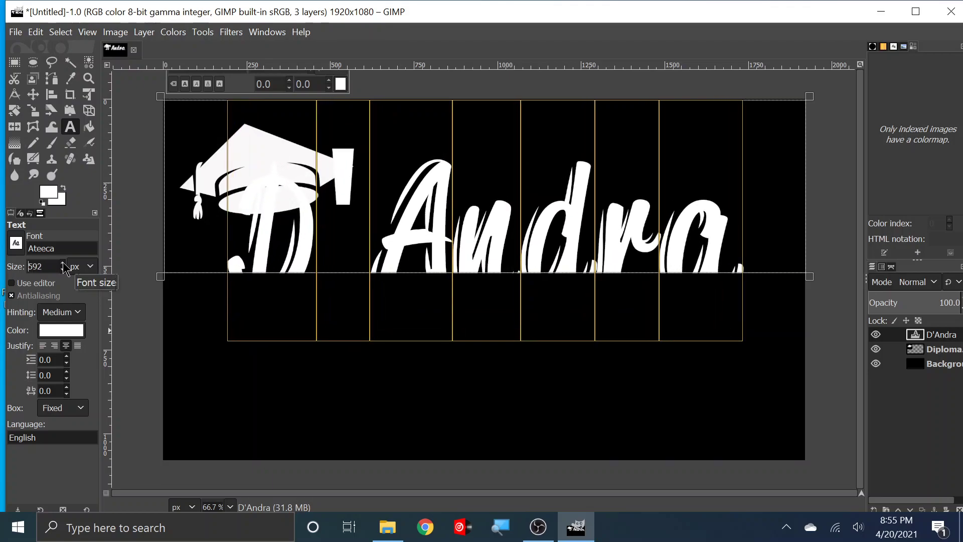
{"action": "scroll", "coordinate": [63, 266], "scroll_direction": "up", "scroll_amount": 4}
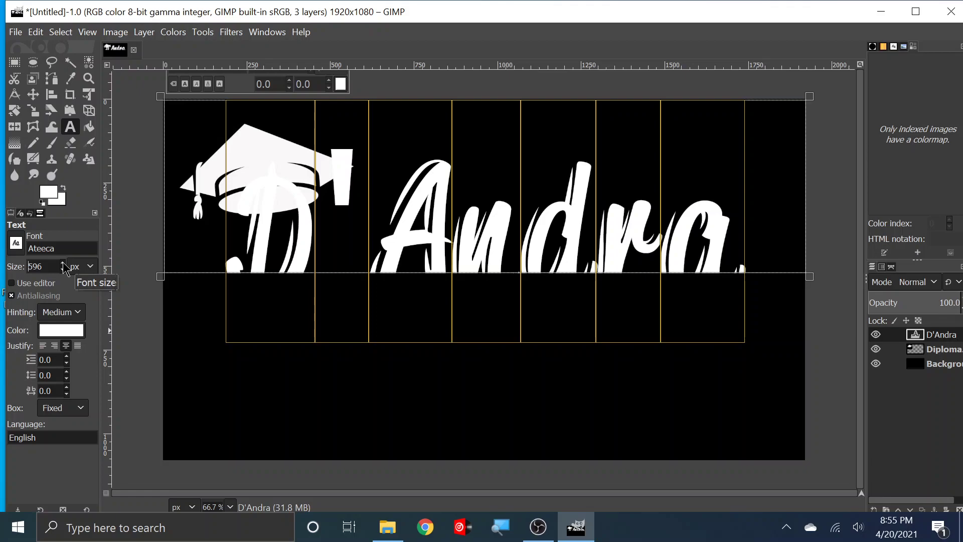
{"action": "scroll", "coordinate": [64, 266], "scroll_direction": "up", "scroll_amount": 5}
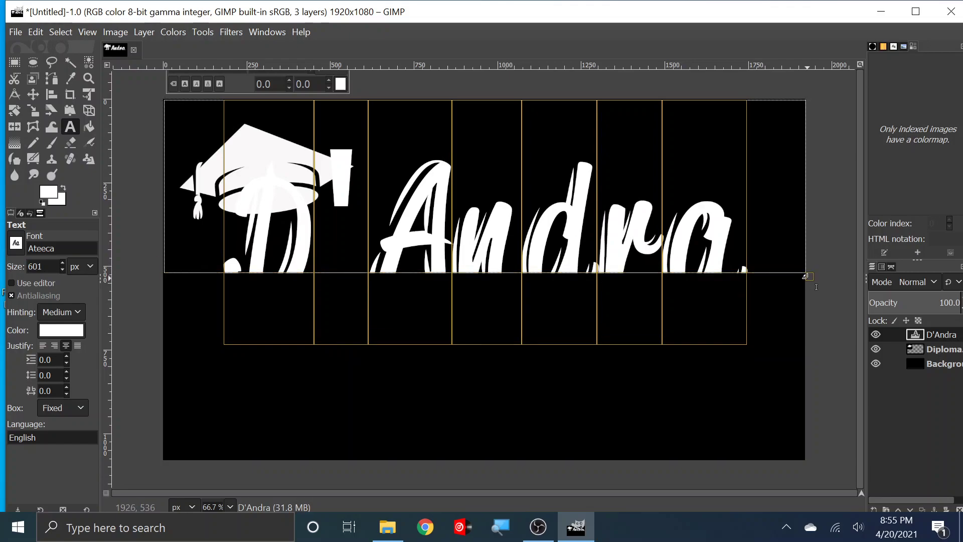
Enlarge the name's text box to about 1916 × 632 px so the taller letters fit inside it.
{"action": "left_click_drag", "start_coordinate": [820, 287], "coordinate": [817, 323]}
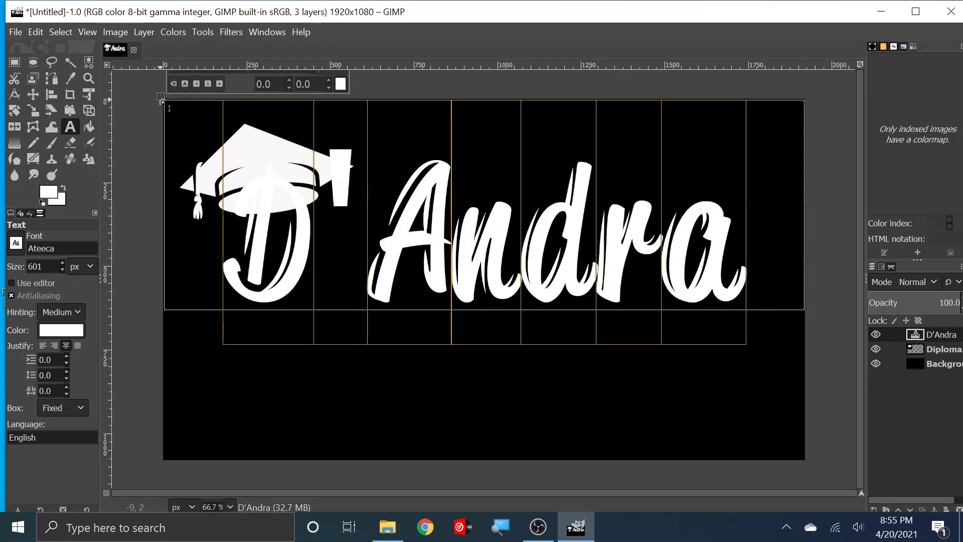
{"action": "left_click_drag", "start_coordinate": [157, 99], "coordinate": [160, 99]}
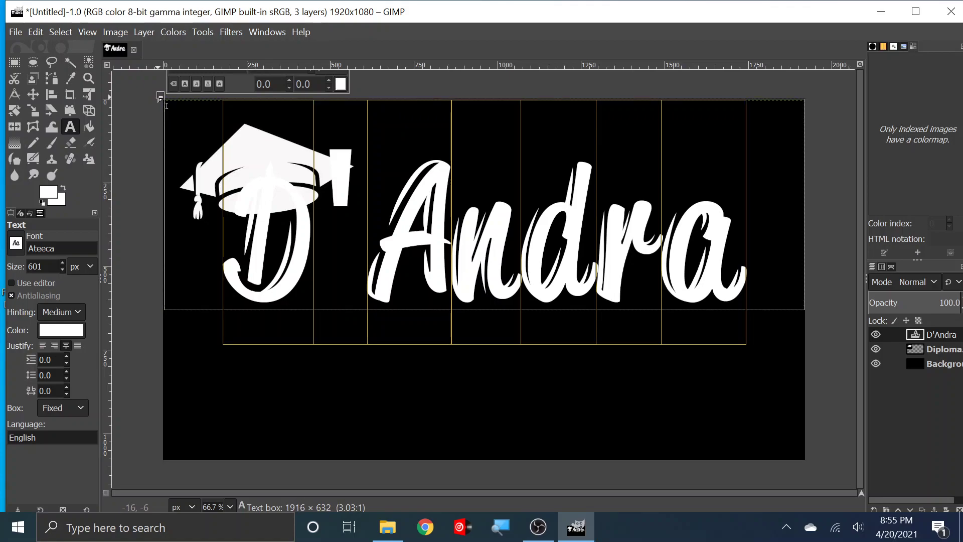
{"action": "left_click_drag", "start_coordinate": [160, 98], "coordinate": [159, 98]}
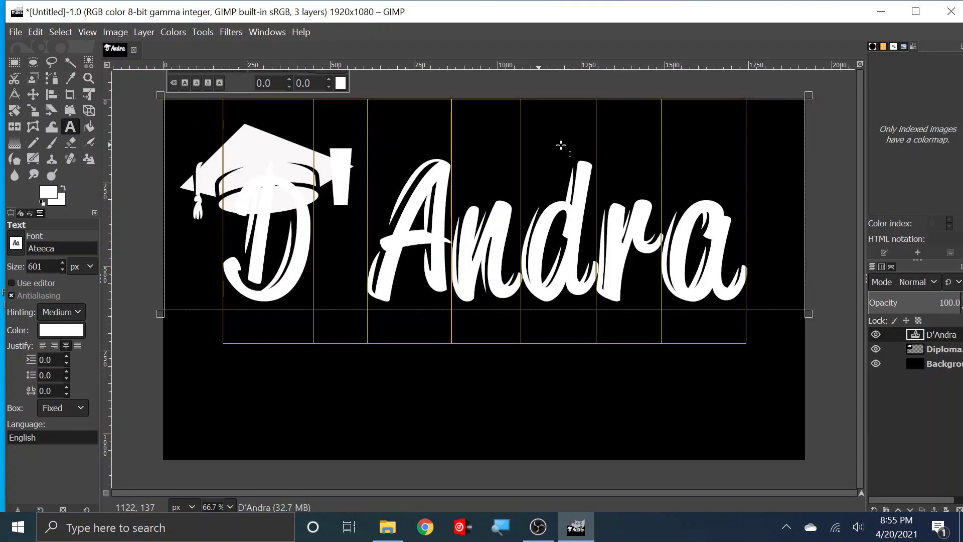
Draw a second full-width text box below the name and enter "Class of 2021" in it.
{"action": "left_click", "coordinate": [465, 407]}
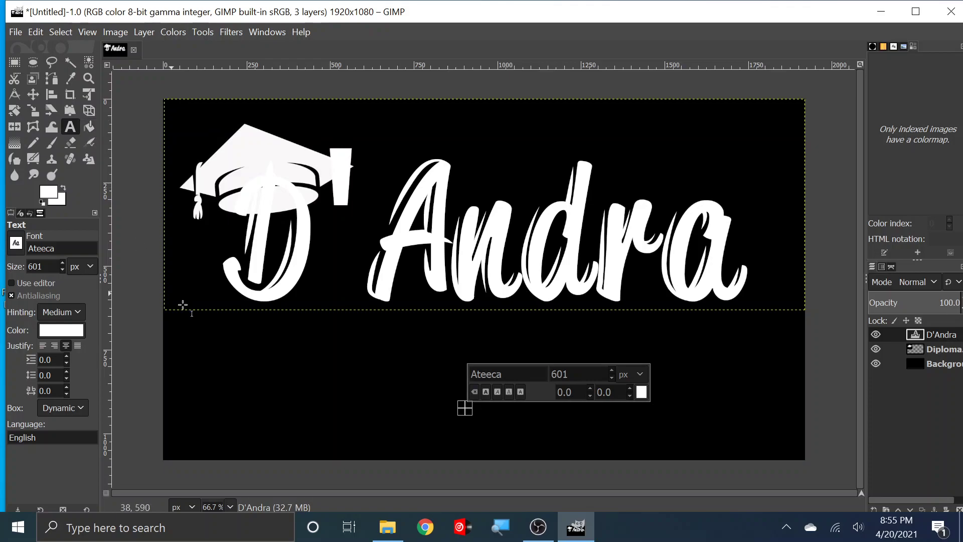
{"action": "left_click_drag", "start_coordinate": [163, 324], "coordinate": [809, 463]}
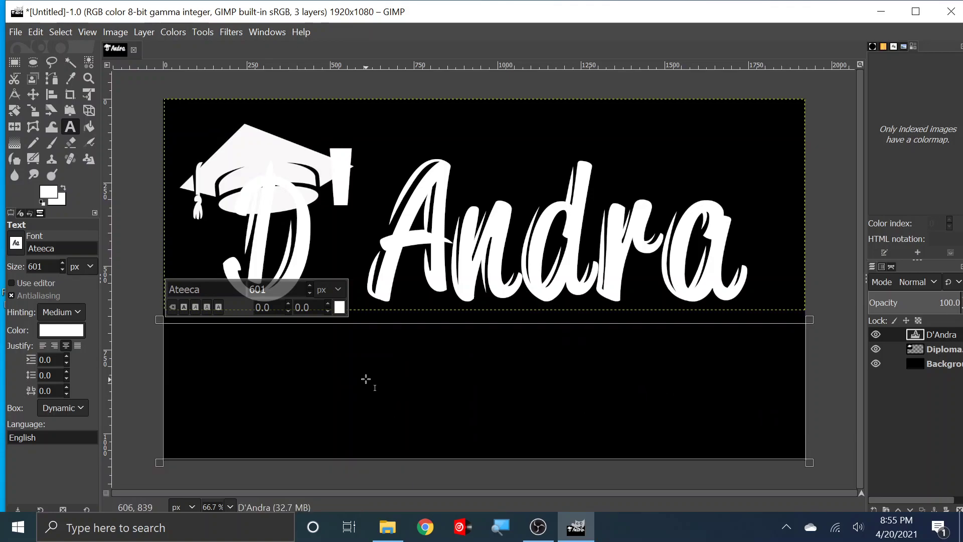
{"action": "type", "text": "C"}
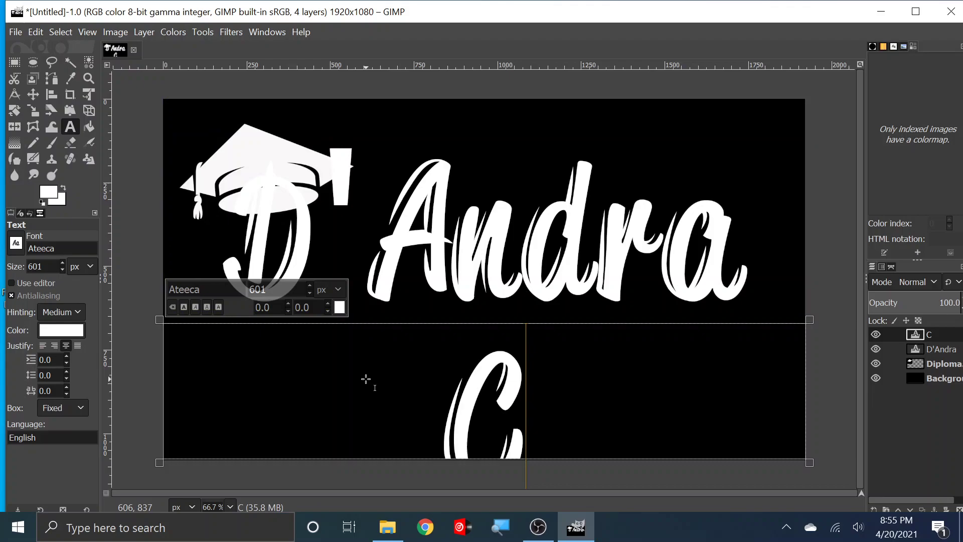
{"action": "type", "text": "lass"}
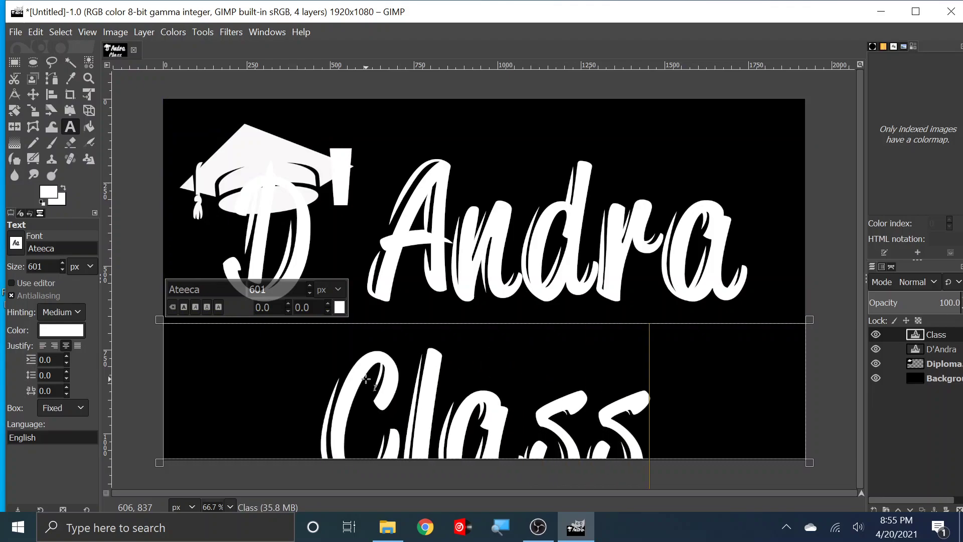
{"action": "type", "text": " of 2021"}
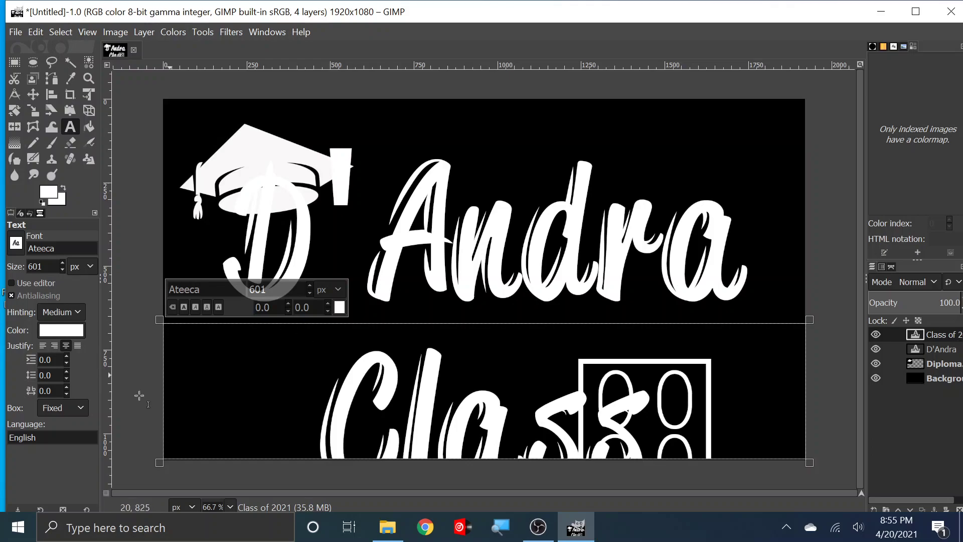
Select all of the "Class of 2021" text and reduce its font size to 341 px so it fits the box.
{"action": "left_click", "coordinate": [230, 507]}
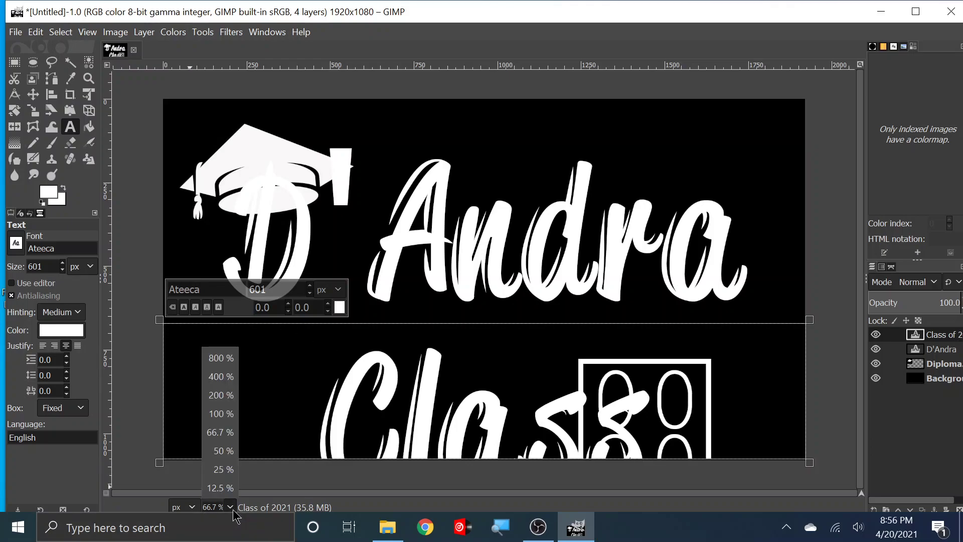
{"action": "left_click", "coordinate": [224, 451]}
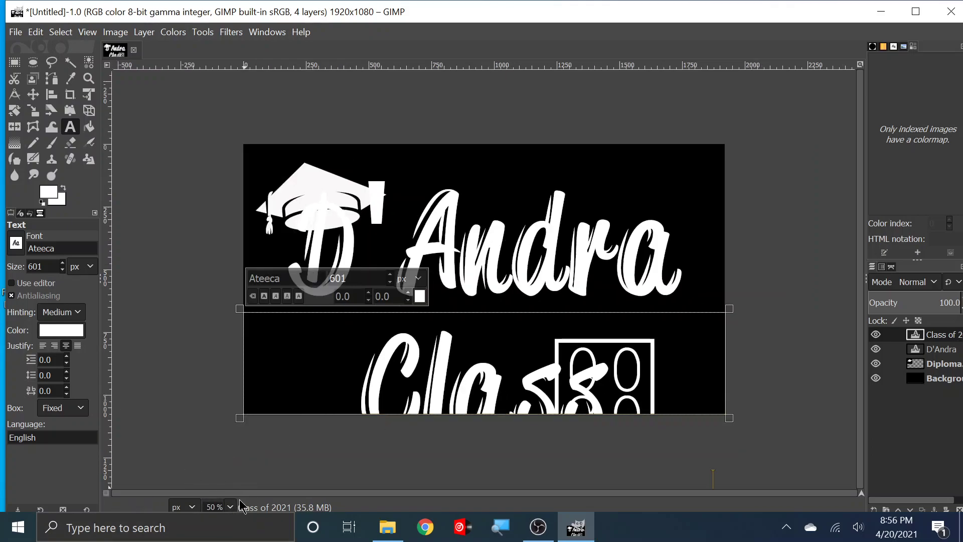
{"action": "left_click", "coordinate": [230, 506]}
{"action": "left_click", "coordinate": [225, 489]}
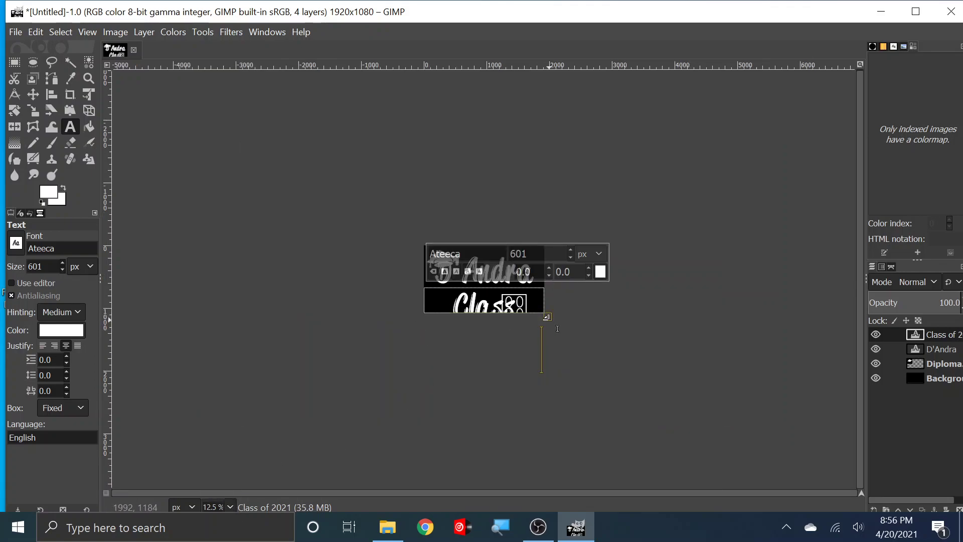
{"action": "left_click_drag", "start_coordinate": [431, 297], "coordinate": [553, 364]}
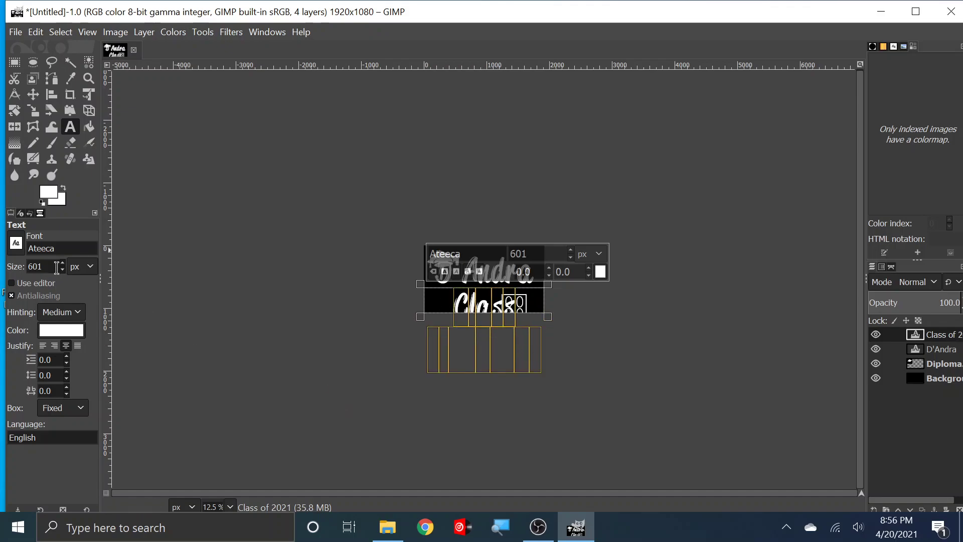
{"action": "left_click_drag", "start_coordinate": [63, 271], "coordinate": [63, 266]}
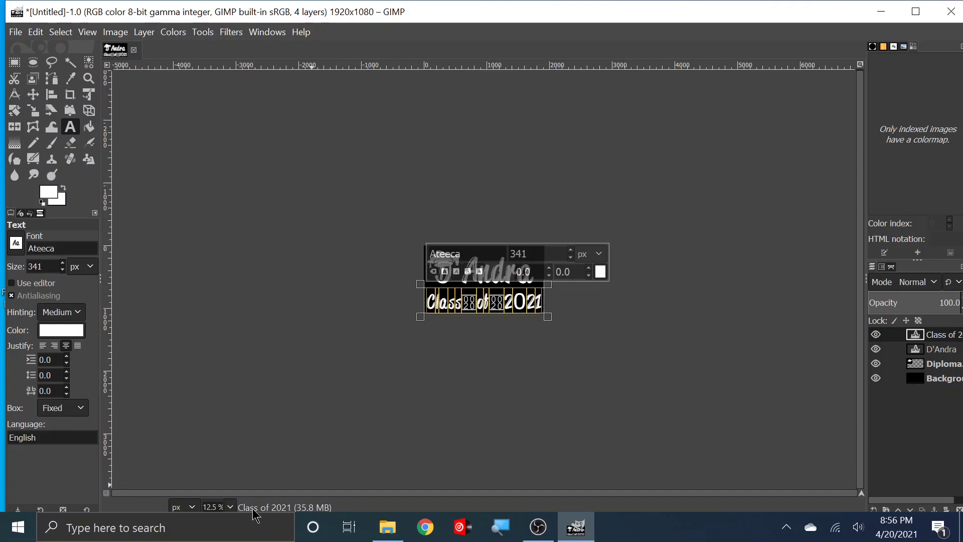
{"action": "left_click", "coordinate": [231, 507]}
{"action": "left_click", "coordinate": [224, 450]}
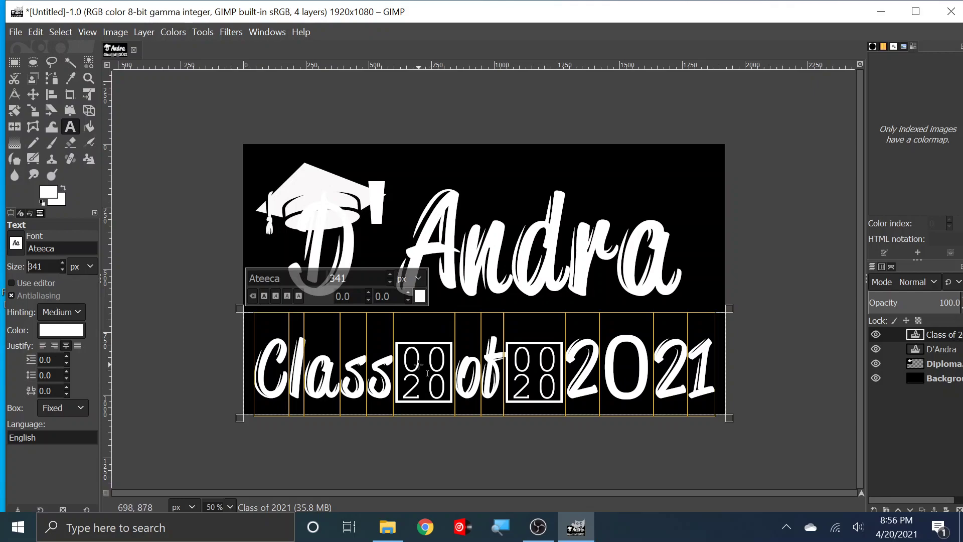
Replace both spaces in "Class of 2021" with periods so the line reads "Class.of.2021".
{"action": "left_click", "coordinate": [458, 380]}
{"action": "key", "text": "BackSpace"}
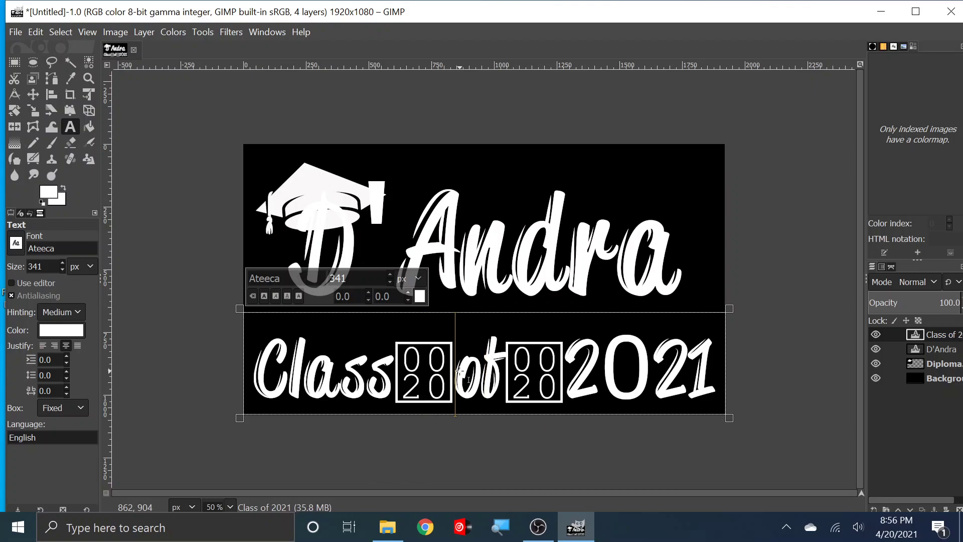
{"action": "key", "text": "BackSpace"}
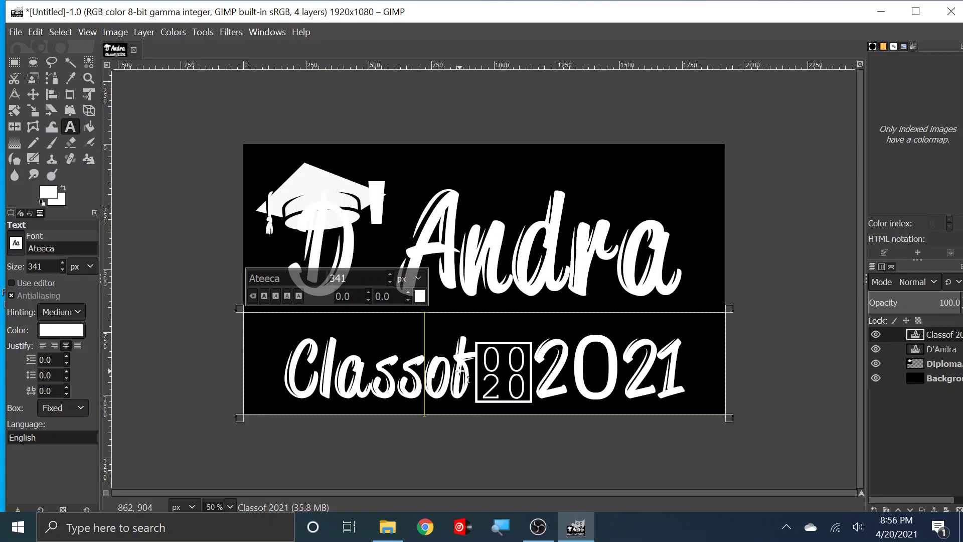
{"action": "type", "text": ","}
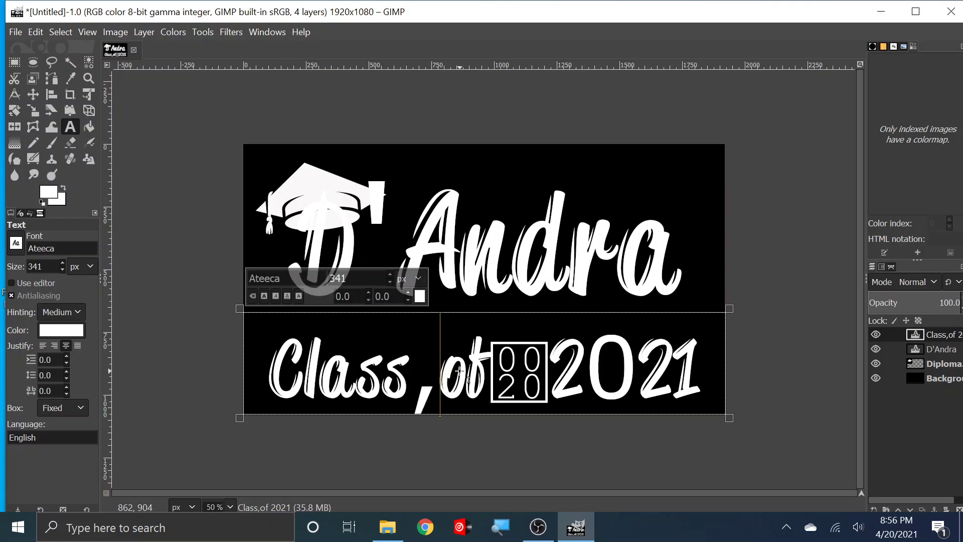
{"action": "key", "text": "BackSpace"}
{"action": "type", "text": "."}
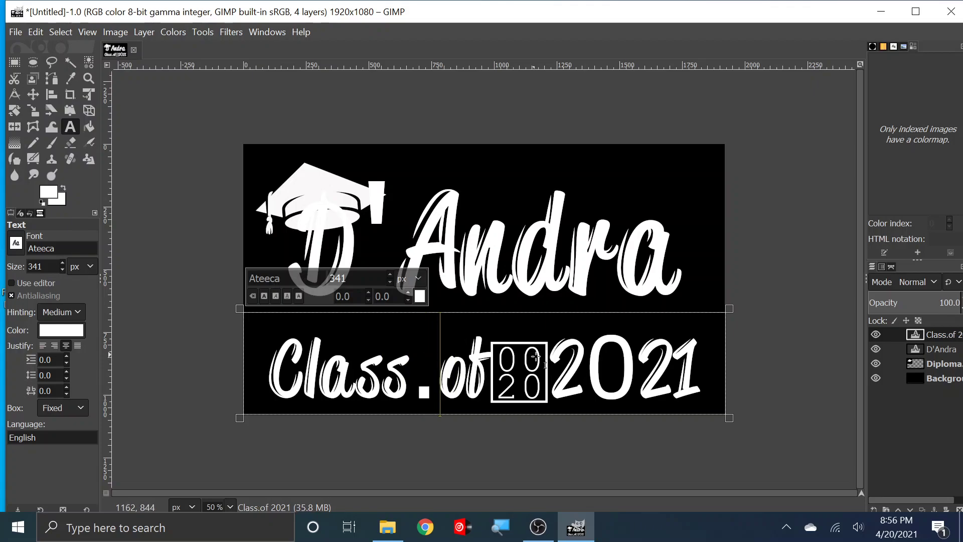
{"action": "left_click", "coordinate": [550, 371]}
{"action": "key", "text": "BackSpace"}
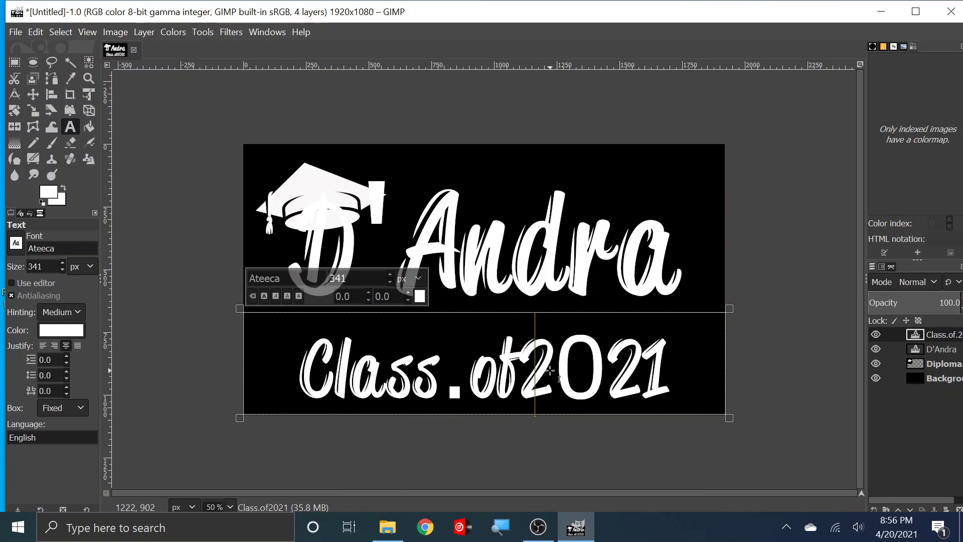
{"action": "type", "text": "."}
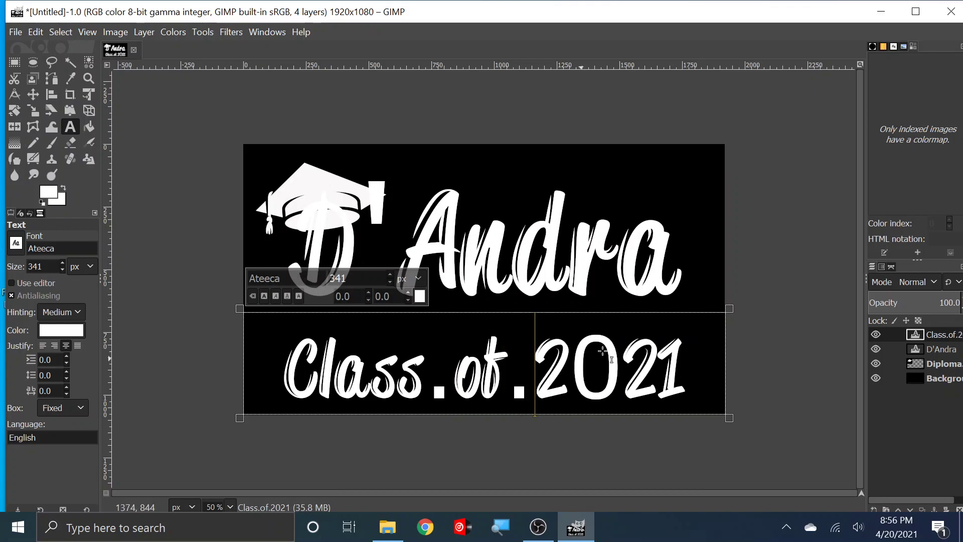
Delete the 0 in "Class.of.2021" and enter it again.
{"action": "left_click", "coordinate": [623, 365]}
{"action": "key", "text": "BackSpace"}
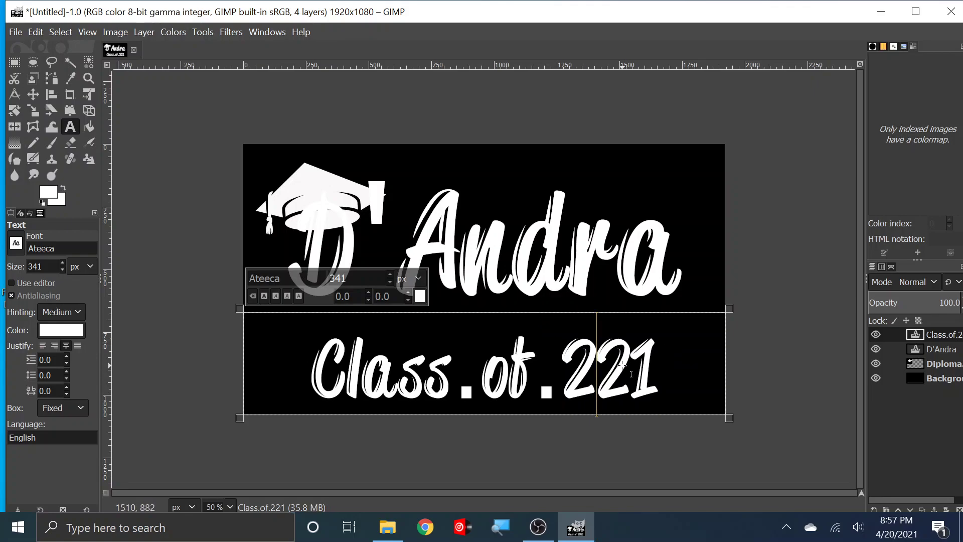
{"action": "type", "text": "0"}
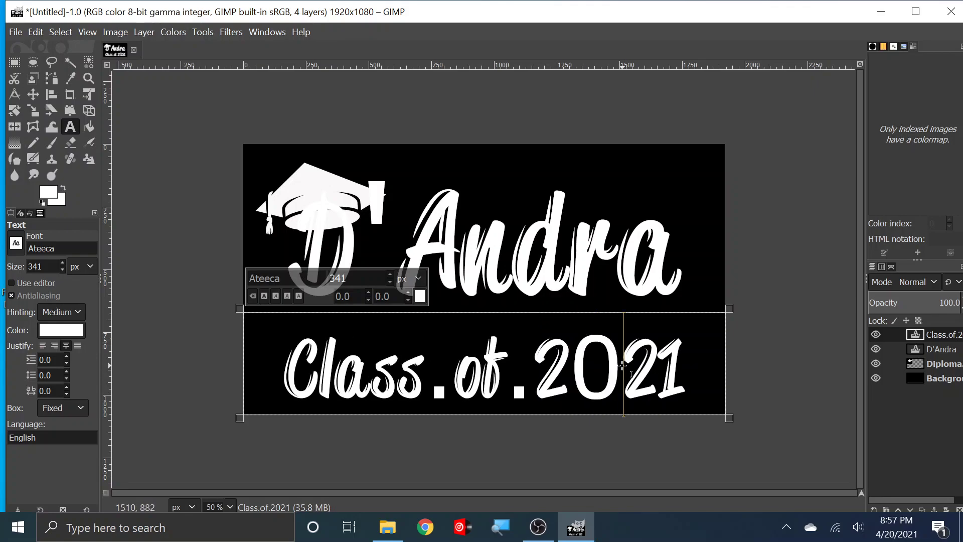
Replace the 0 in "Class.of.2021" with a capital letter O.
{"action": "key", "text": "BackSpace"}
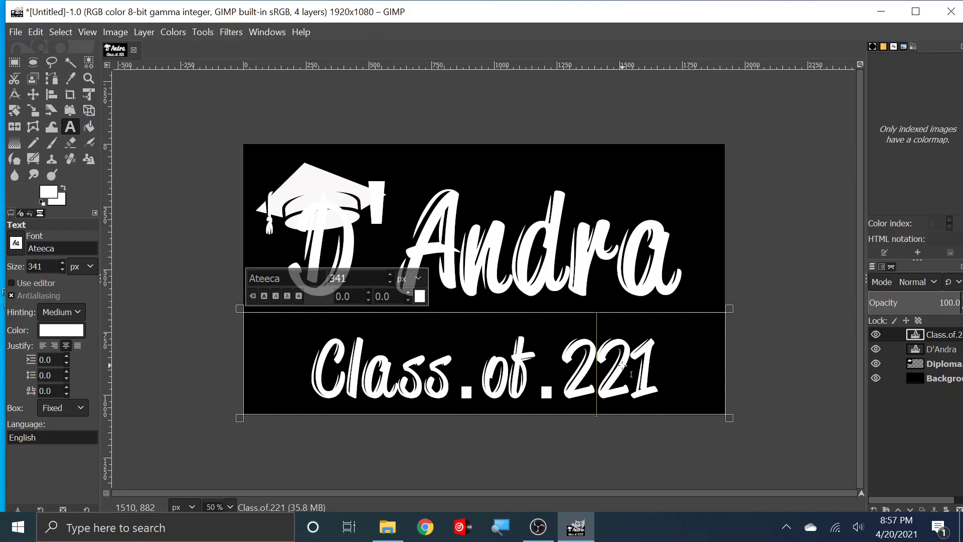
{"action": "type", "text": "0"}
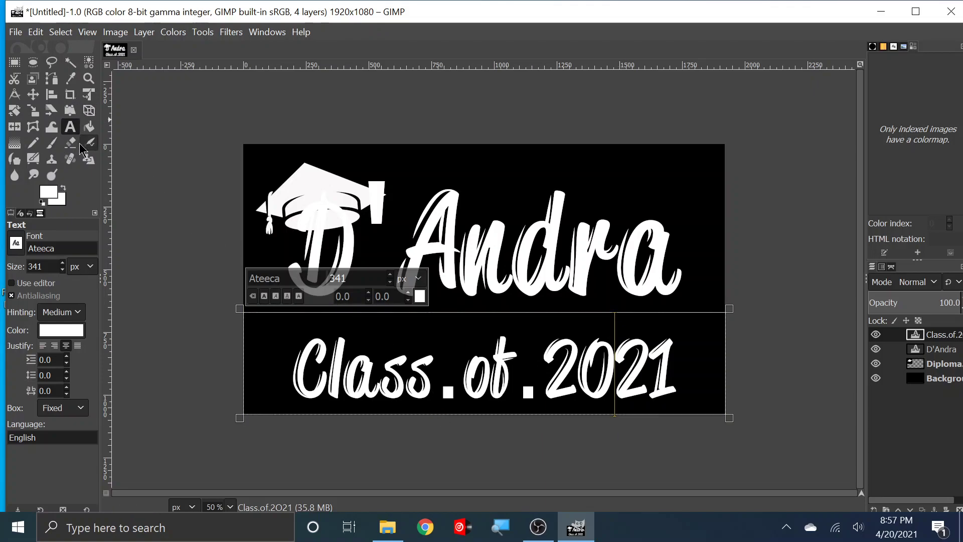
Paint over both periods in the class line with the Paintbrush in black so they look like spaces.
{"action": "left_click", "coordinate": [57, 146]}
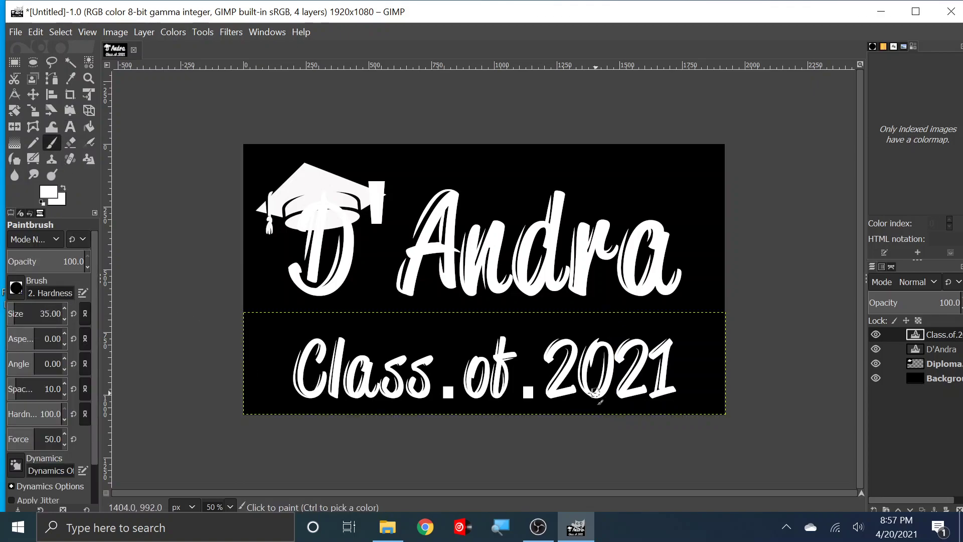
{"action": "left_click_drag", "start_coordinate": [445, 385], "coordinate": [446, 399]}
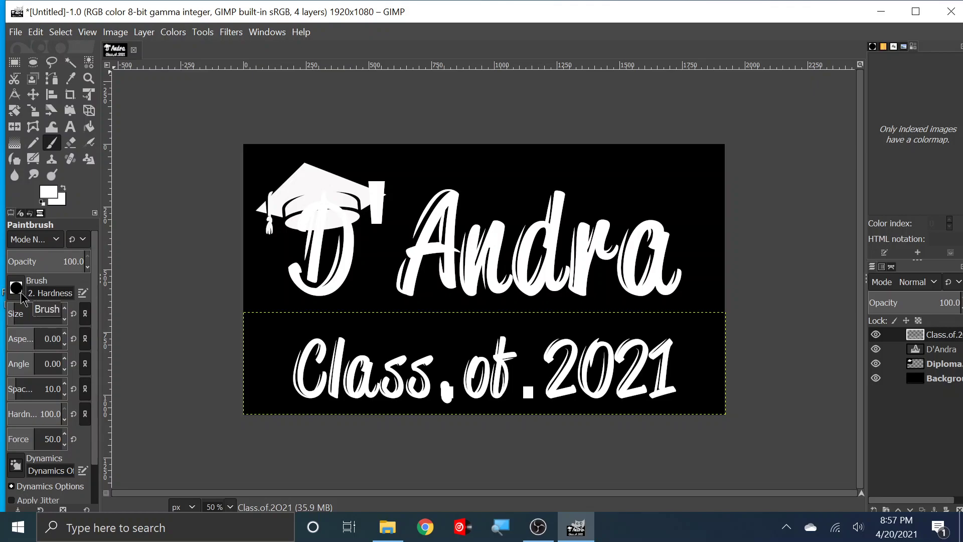
{"action": "left_click", "coordinate": [43, 201]}
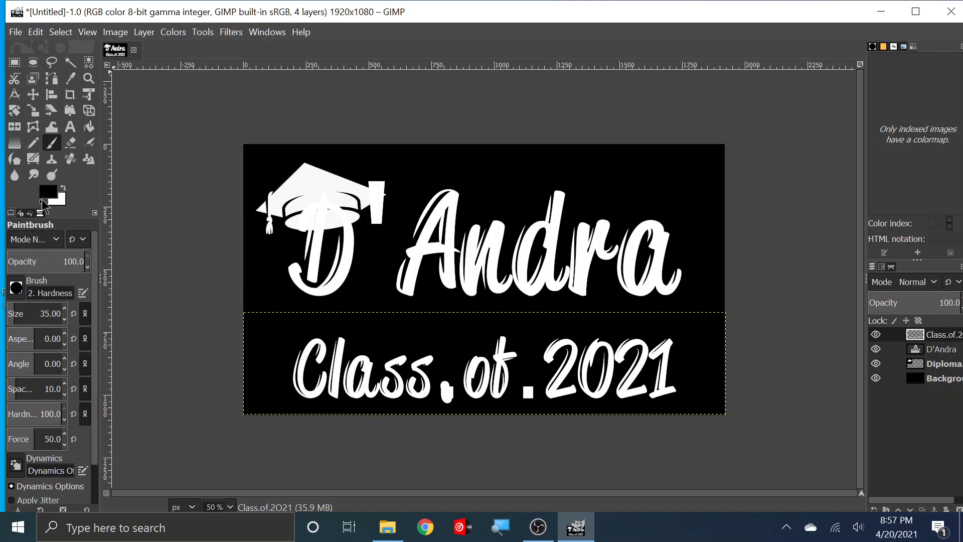
{"action": "mouse_move", "coordinate": [446, 381]}
{"action": "left_mouse_down"}
{"action": "mouse_move", "coordinate": [453, 389]}
{"action": "mouse_move", "coordinate": [443, 390]}
{"action": "left_mouse_up"}
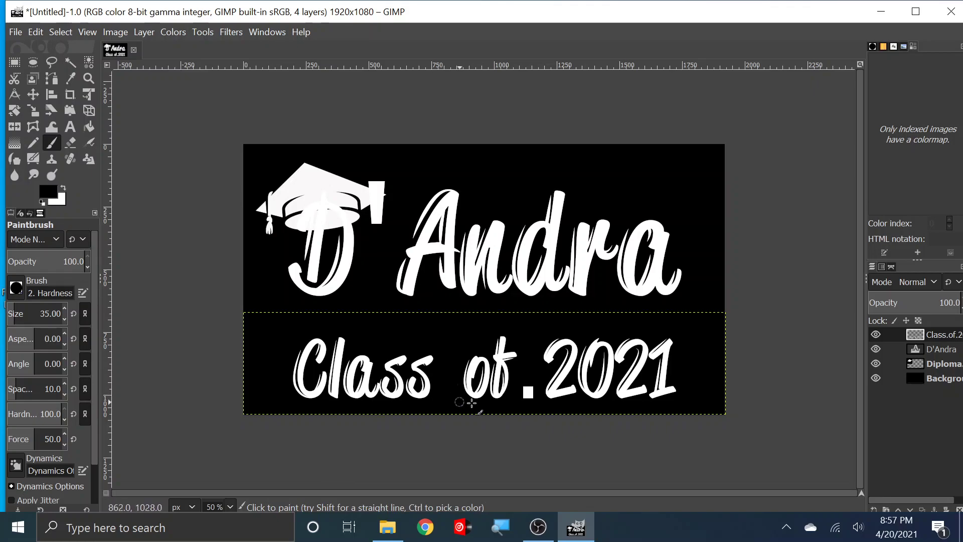
{"action": "left_click_drag", "start_coordinate": [527, 387], "coordinate": [528, 387]}
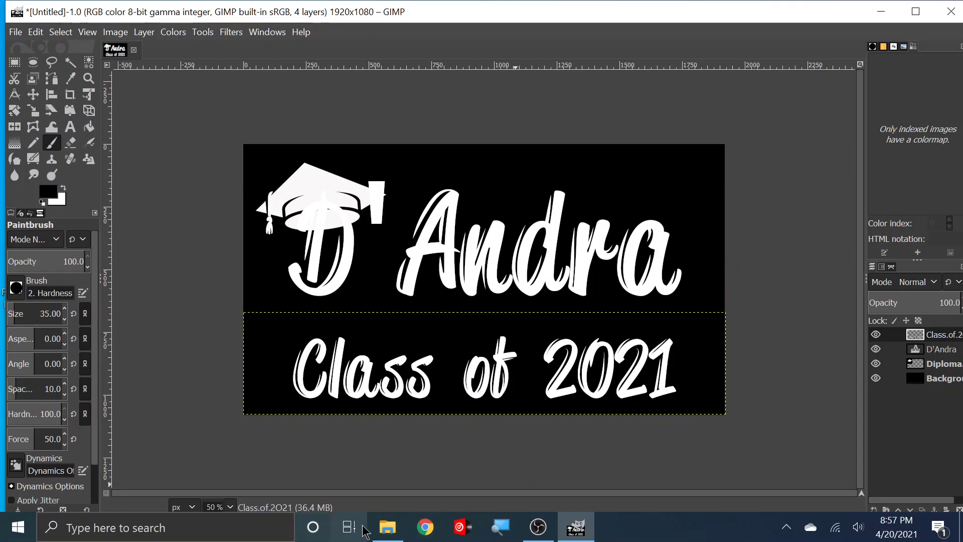
Add the Cap picture from the Pictures folder as a new layer and rotate it clockwise until the diploma scroll stands nearly upright.
{"action": "left_click", "coordinate": [390, 533]}
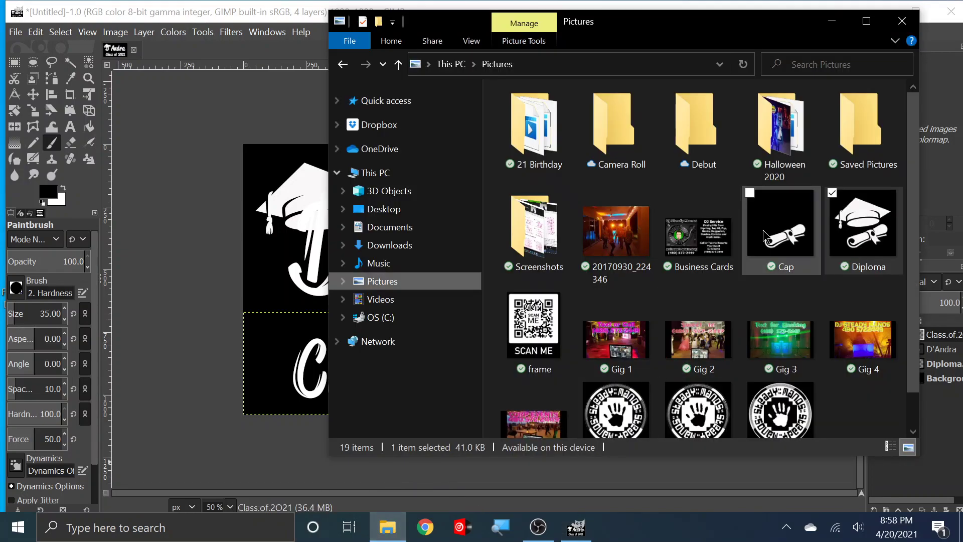
{"action": "left_click_drag", "start_coordinate": [779, 227], "coordinate": [279, 287]}
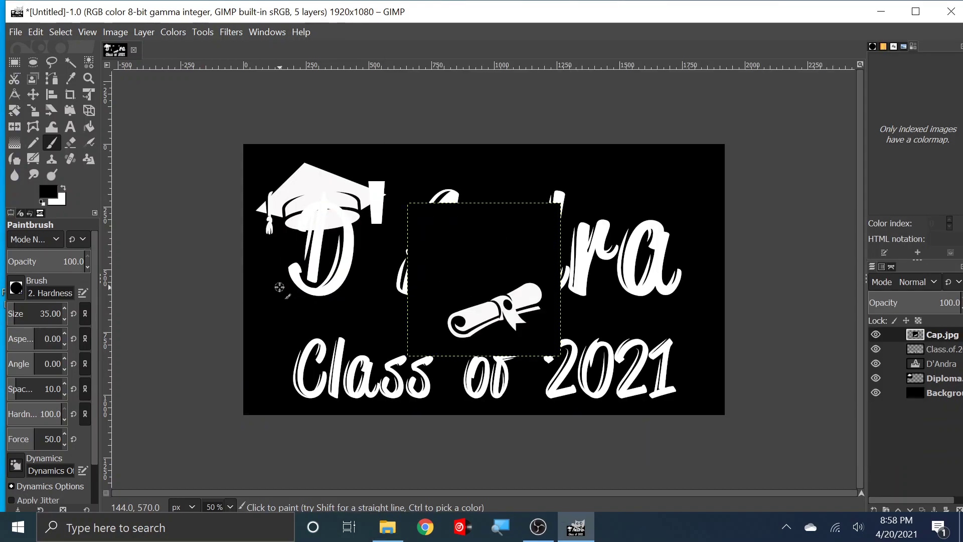
{"action": "left_click", "coordinate": [15, 111]}
{"action": "left_click_drag", "start_coordinate": [434, 262], "coordinate": [502, 213]}
{"action": "left_click", "coordinate": [809, 168]}
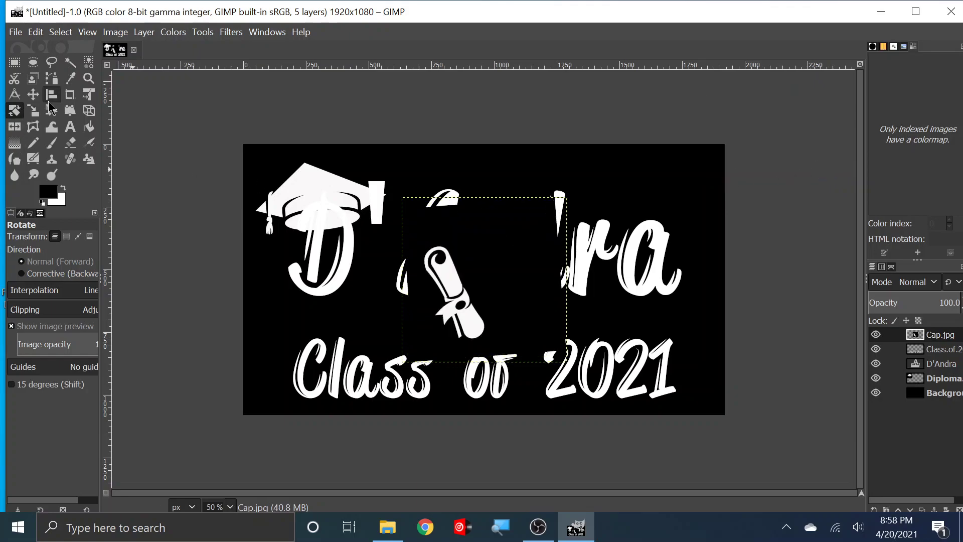
Move the diploma scroll layer to the end of the name and raise the name's text layer to the top of the layer stack.
{"action": "left_click", "coordinate": [40, 99]}
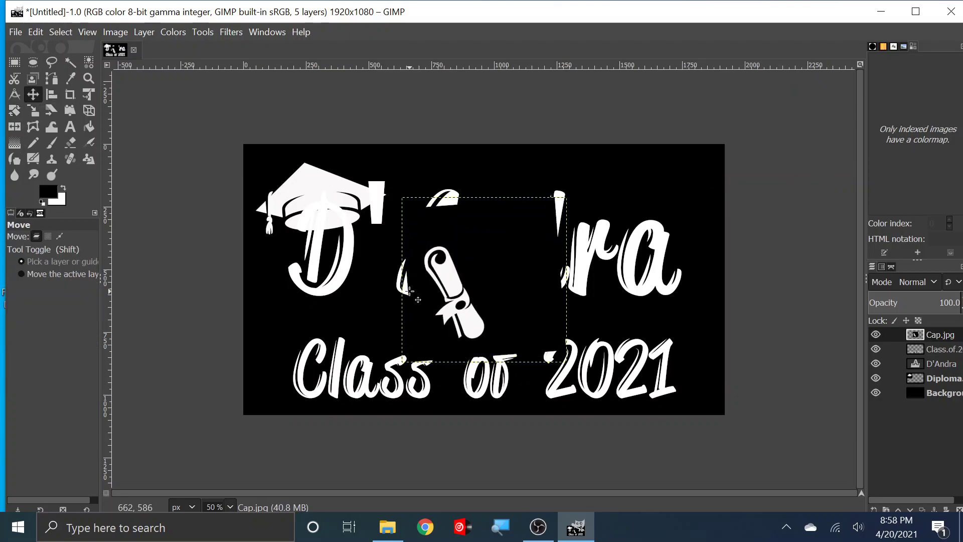
{"action": "left_click_drag", "start_coordinate": [460, 292], "coordinate": [678, 256]}
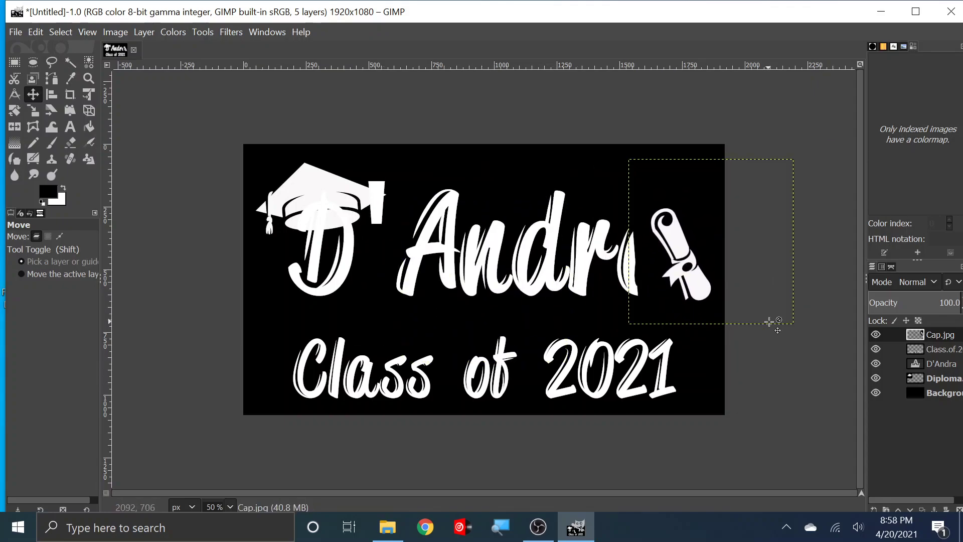
{"action": "left_click", "coordinate": [942, 365]}
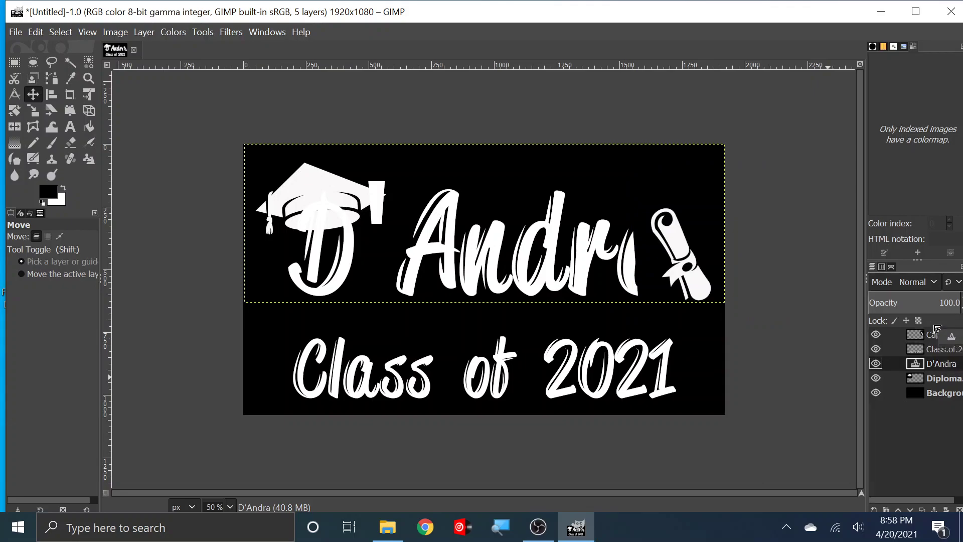
{"action": "left_click_drag", "start_coordinate": [934, 369], "coordinate": [932, 332]}
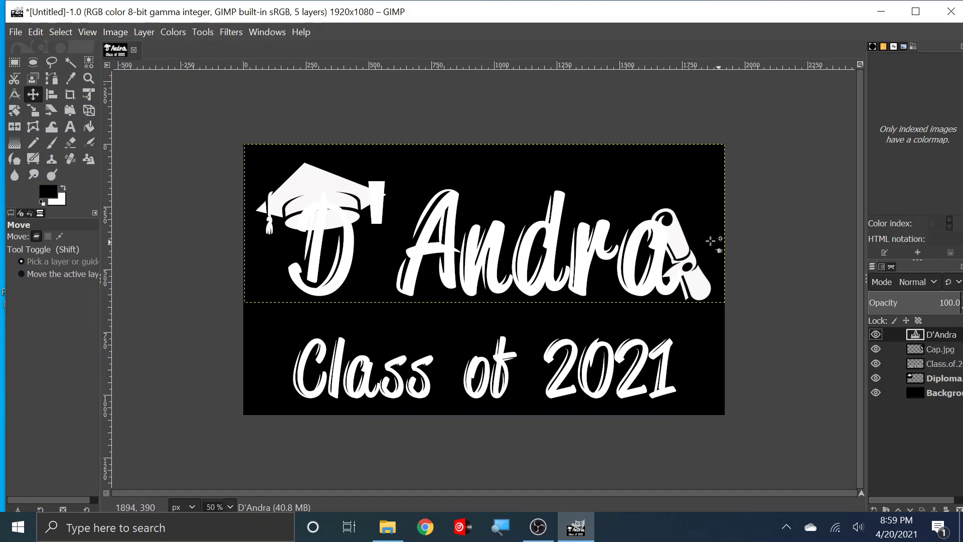
Select all of the name text with the Text tool and reduce its font size to 545 px.
{"action": "left_click", "coordinate": [70, 127]}
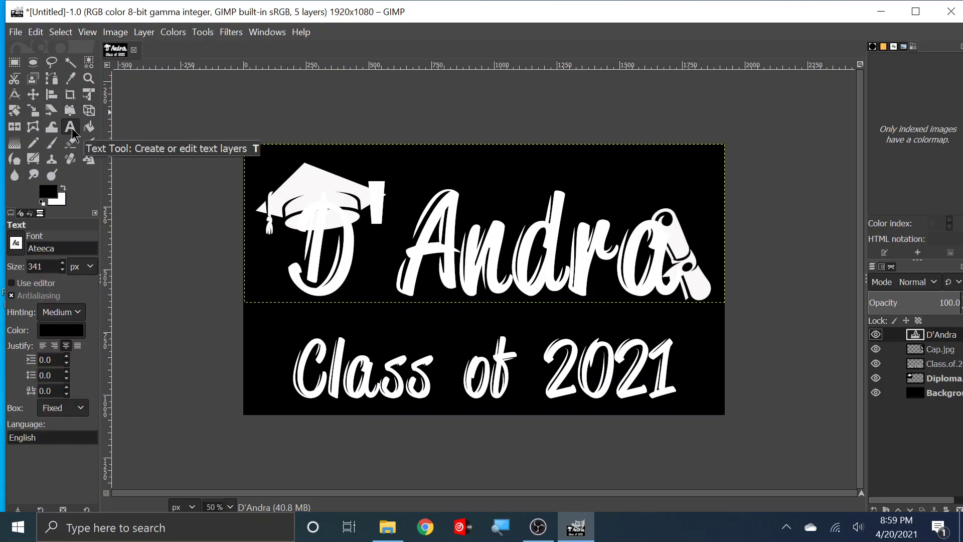
{"action": "left_click", "coordinate": [291, 269]}
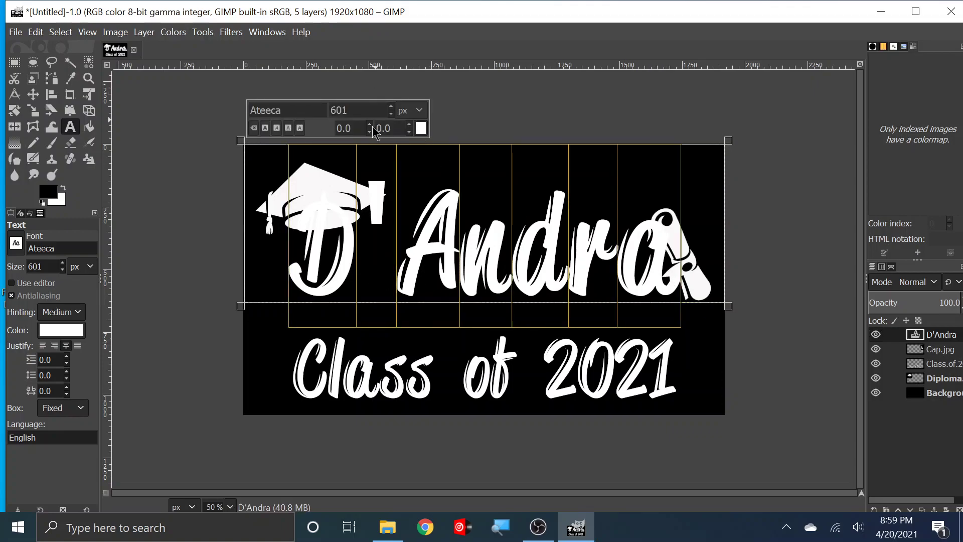
{"action": "scroll", "coordinate": [392, 114], "scroll_direction": "down", "scroll_amount": 8}
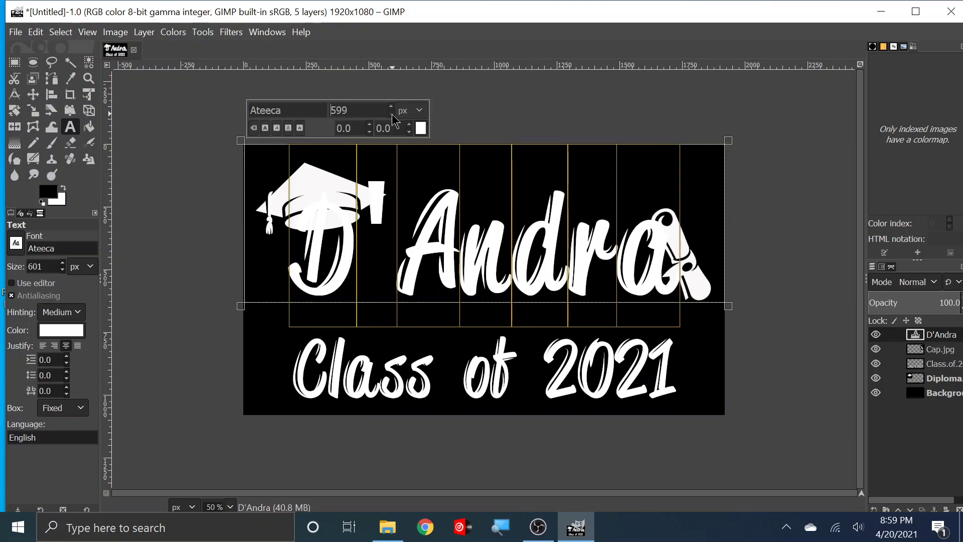
{"action": "scroll", "coordinate": [392, 120], "scroll_direction": "down", "scroll_amount": 20}
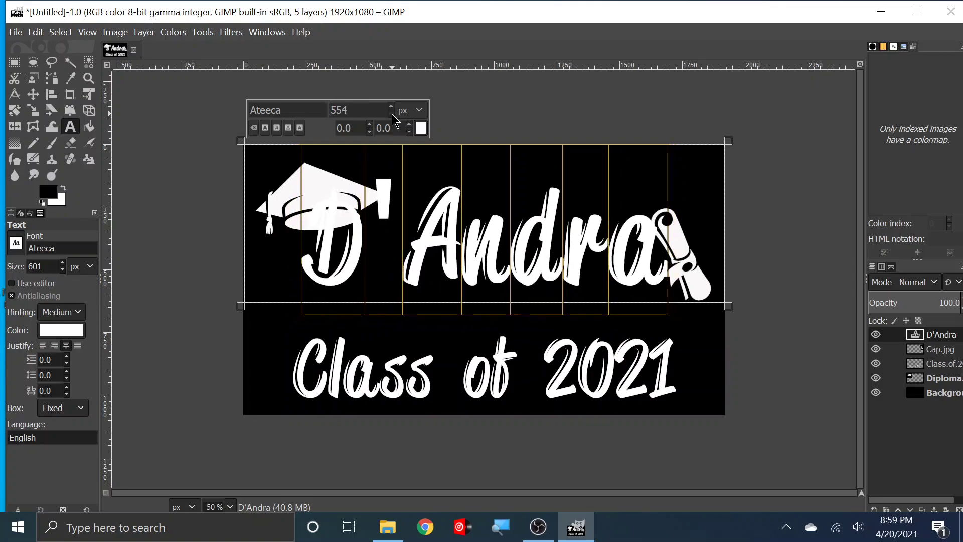
{"action": "scroll", "coordinate": [394, 120], "scroll_direction": "down", "scroll_amount": 1}
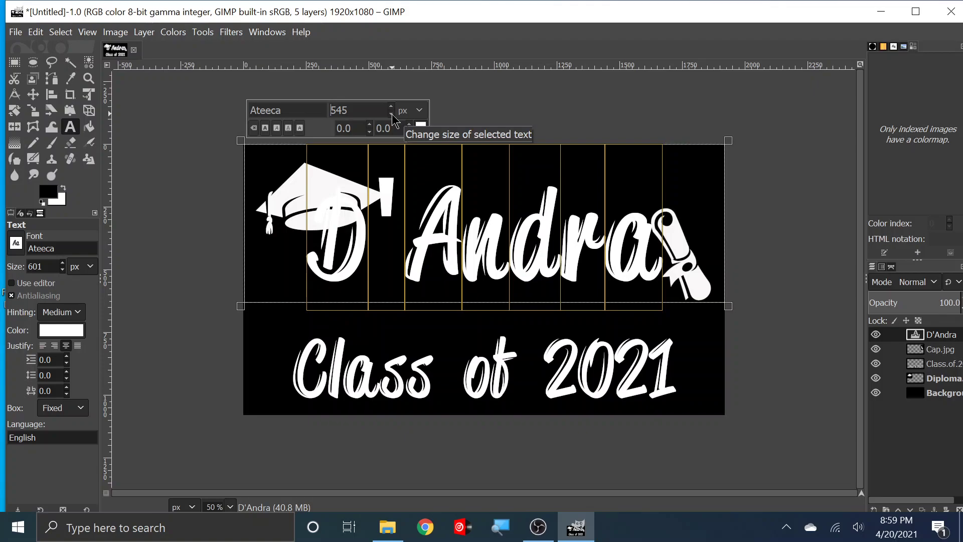
{"action": "left_click_drag", "start_coordinate": [735, 315], "coordinate": [733, 316]}
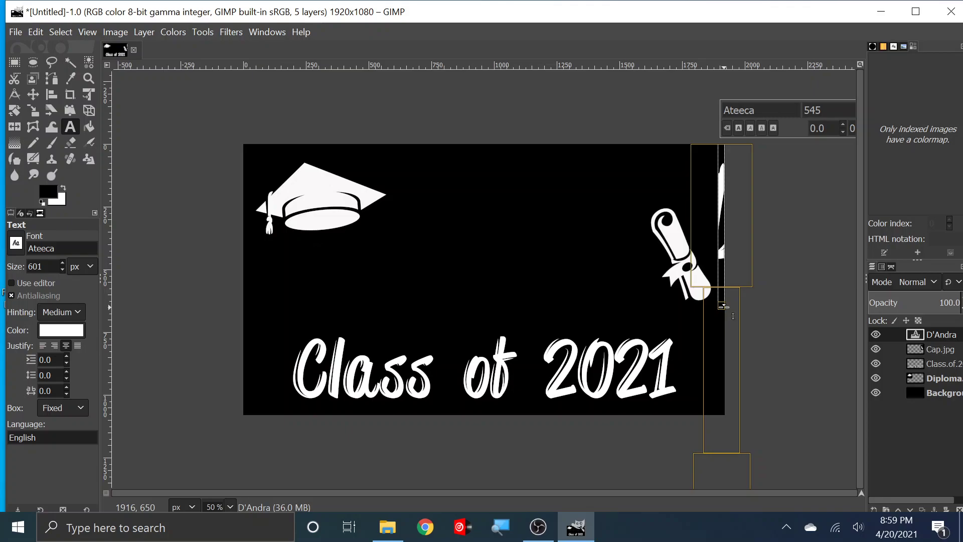
{"action": "left_click", "coordinate": [36, 31]}
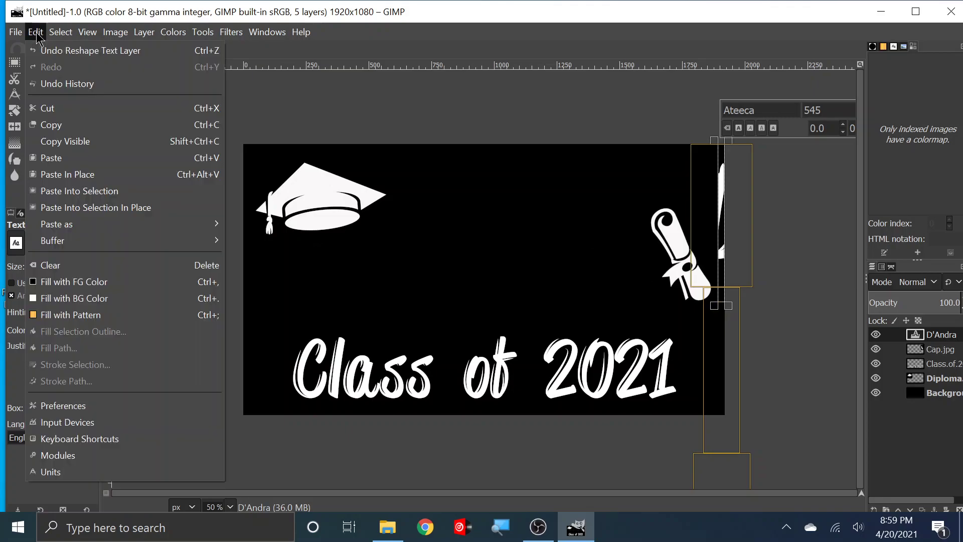
{"action": "left_click", "coordinate": [46, 47]}
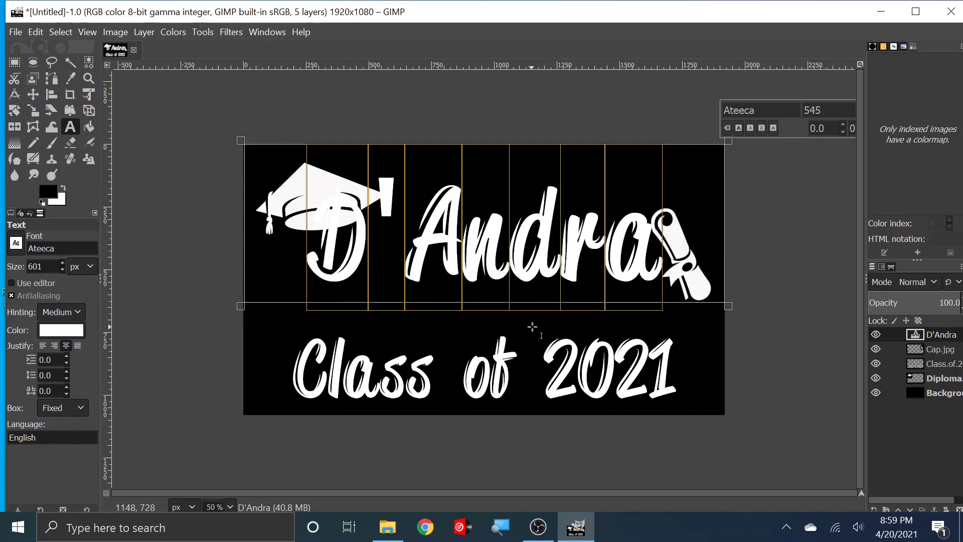
Narrow the name's text box slightly from its right edge so the name shifts left, away from the diploma scroll.
{"action": "left_click_drag", "start_coordinate": [726, 223], "coordinate": [717, 223]}
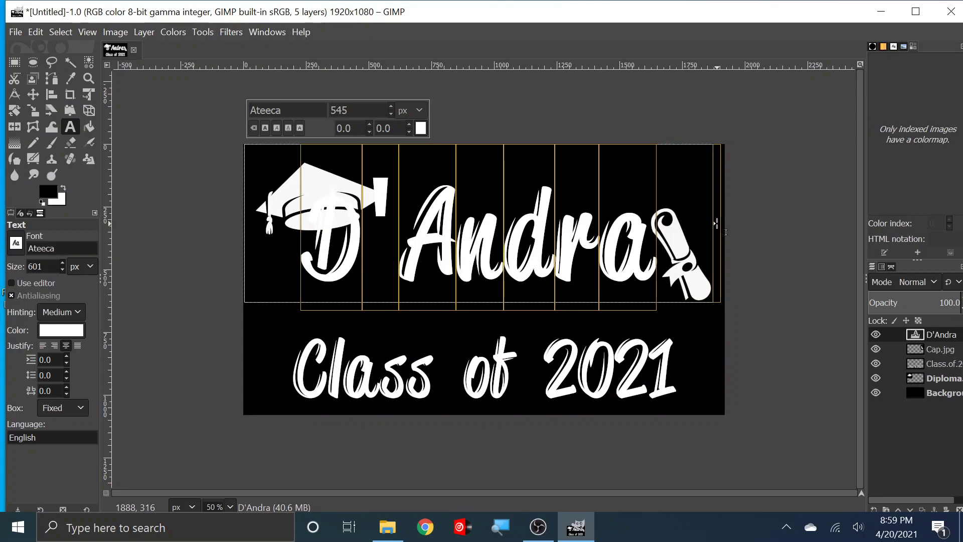
{"action": "left_click_drag", "start_coordinate": [717, 223], "coordinate": [710, 224]}
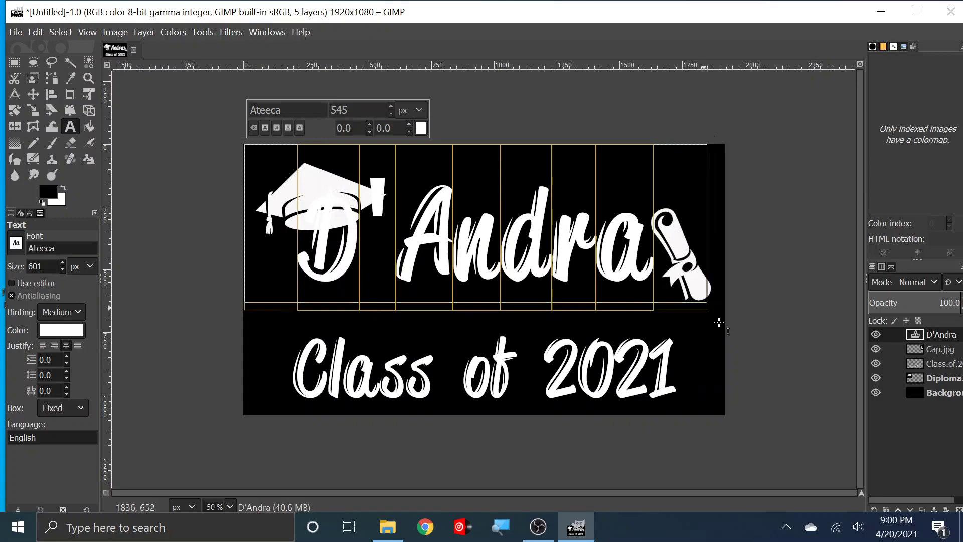
Move the Cap.jpg layer slightly up so the diploma scroll sits level beside the last letter of the name.
{"action": "left_click", "coordinate": [930, 382]}
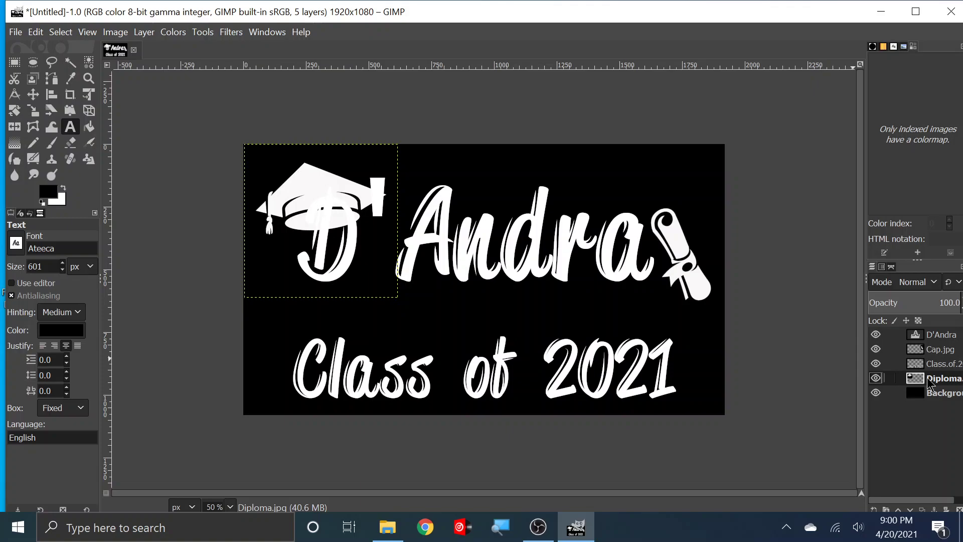
{"action": "left_click", "coordinate": [930, 354]}
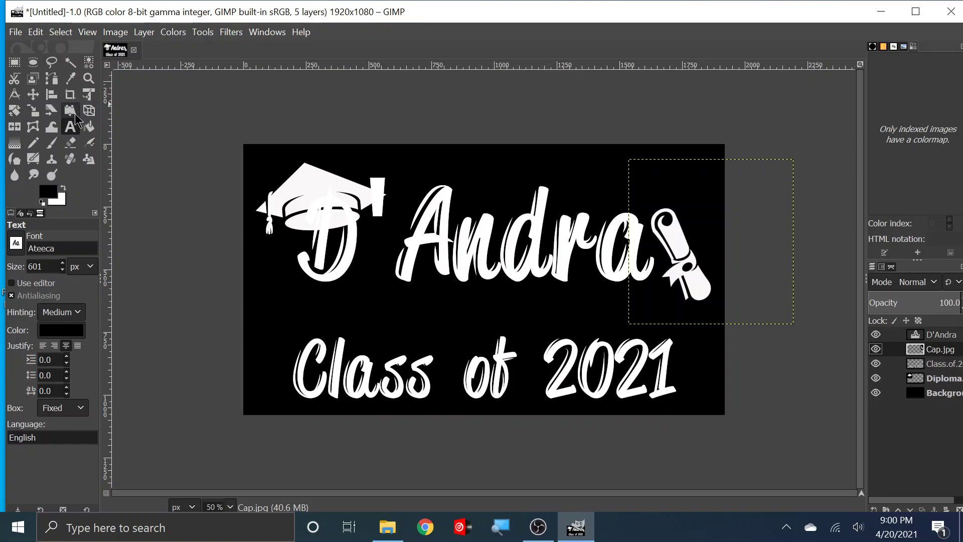
{"action": "left_click", "coordinate": [33, 94]}
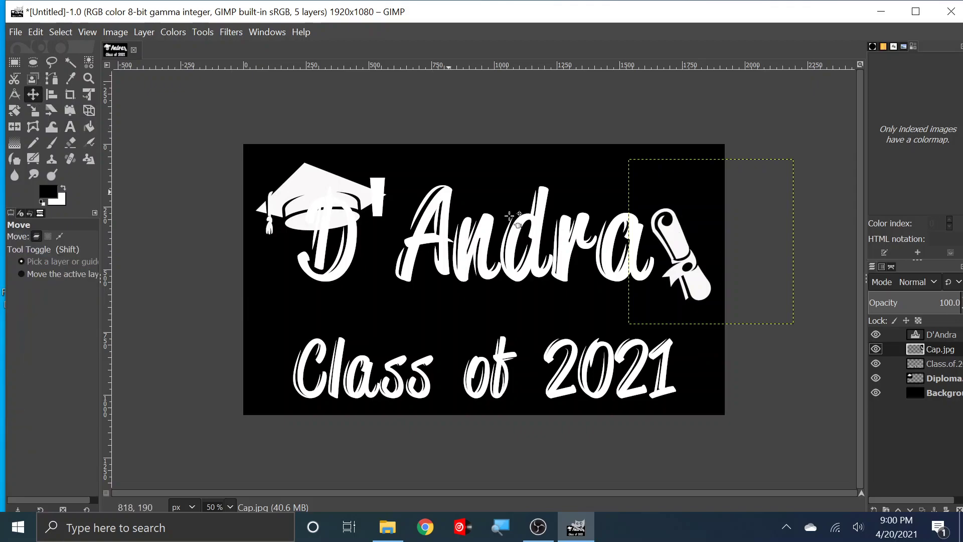
{"action": "left_click_drag", "start_coordinate": [685, 254], "coordinate": [682, 234]}
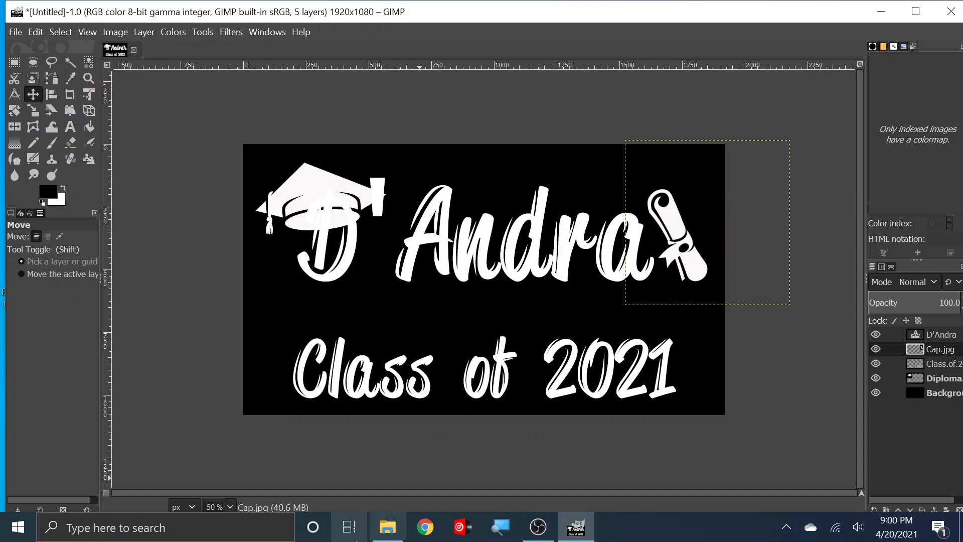
{"action": "left_click", "coordinate": [382, 538]}
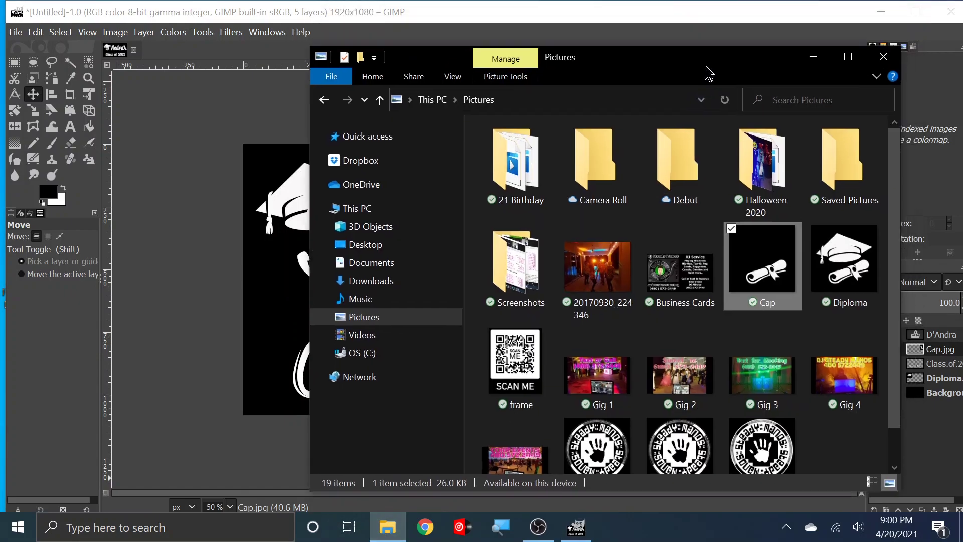
{"action": "left_click_drag", "start_coordinate": [709, 74], "coordinate": [604, 267]}
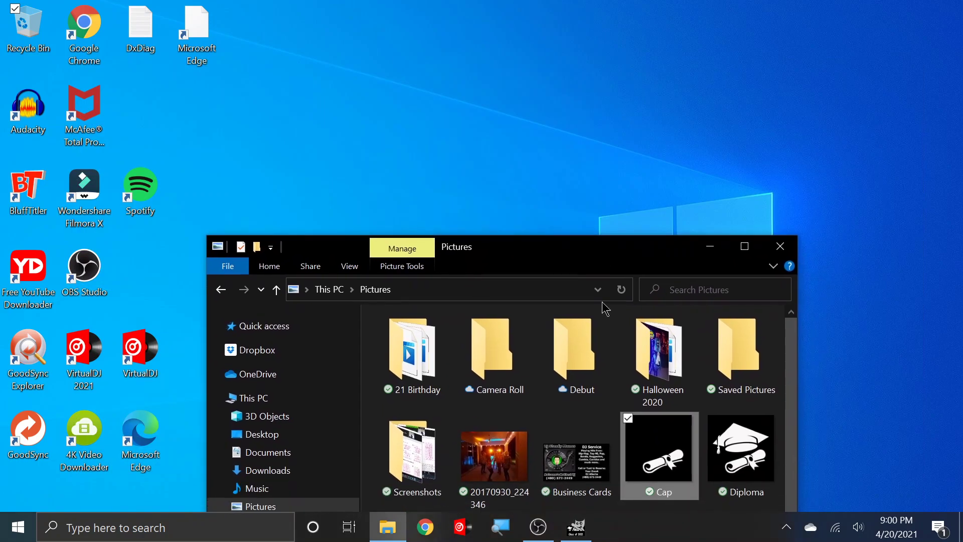
{"action": "left_click", "coordinate": [576, 527]}
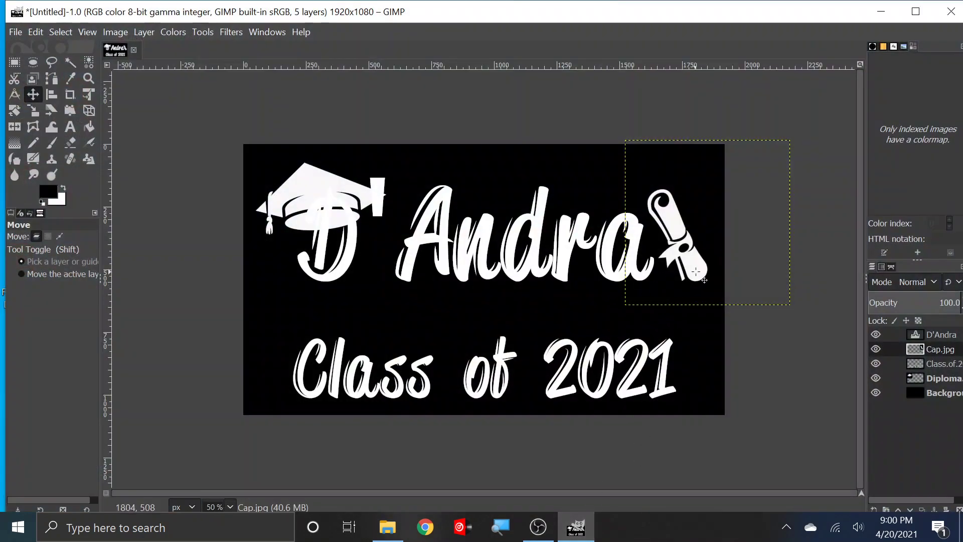
Extend the "Class of 2021" text box upward so the line sits closer beneath the name.
{"action": "left_click", "coordinate": [936, 399]}
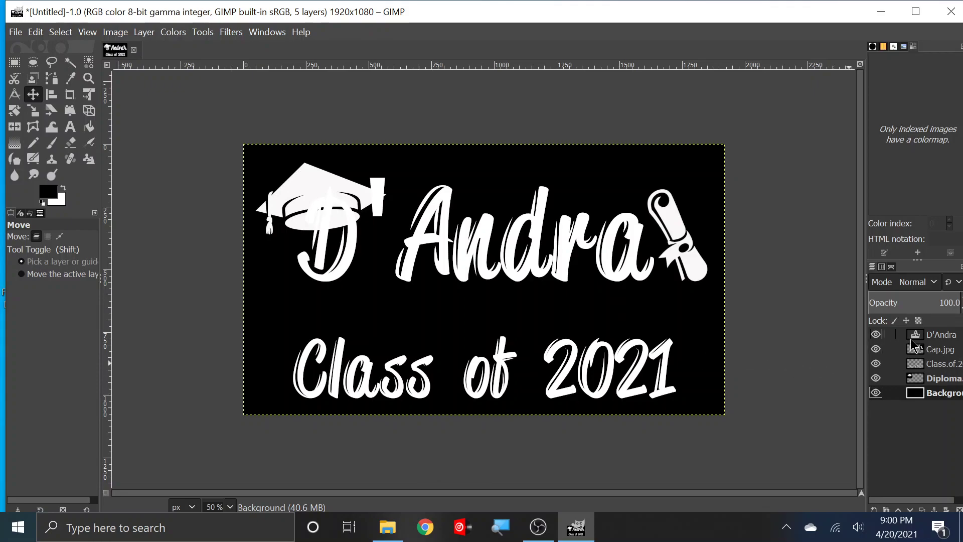
{"action": "left_click", "coordinate": [944, 367]}
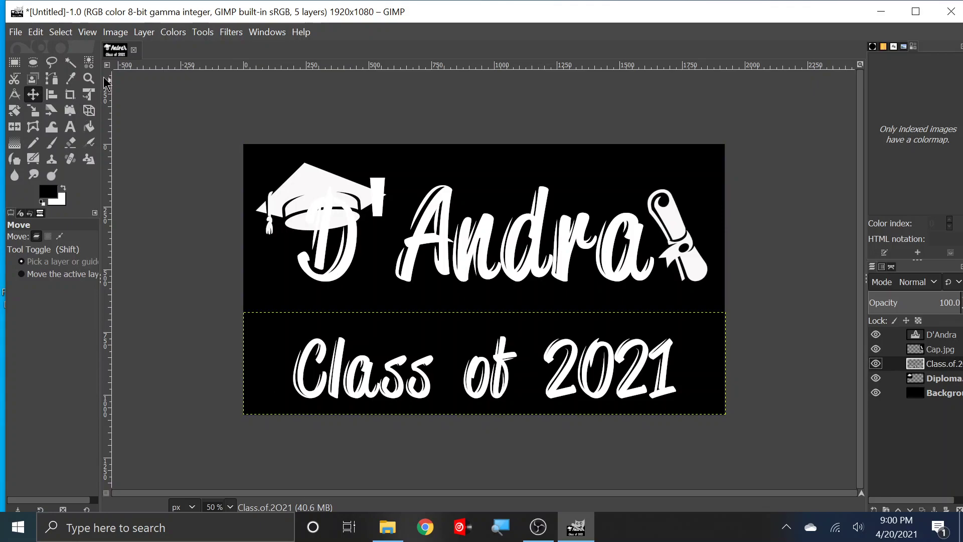
{"action": "left_click", "coordinate": [72, 127]}
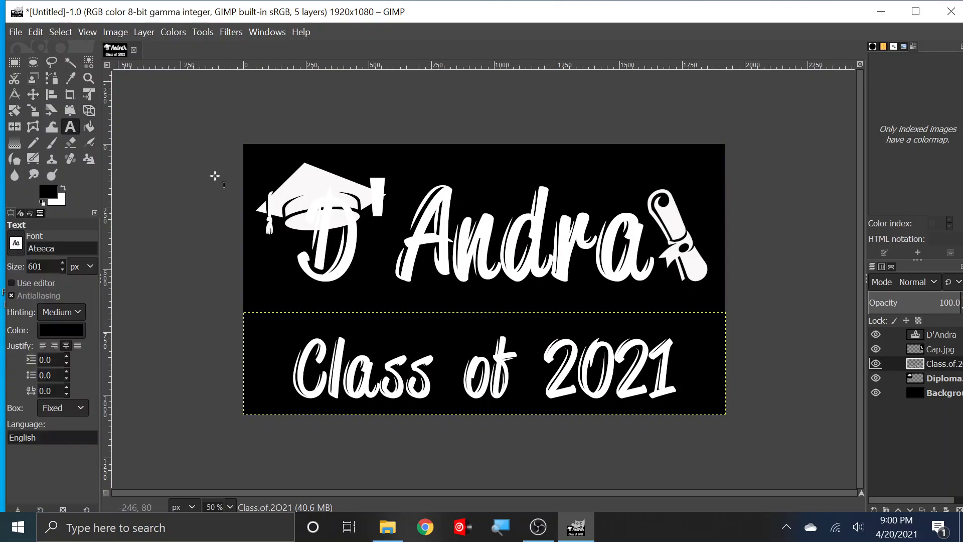
{"action": "left_click", "coordinate": [458, 369]}
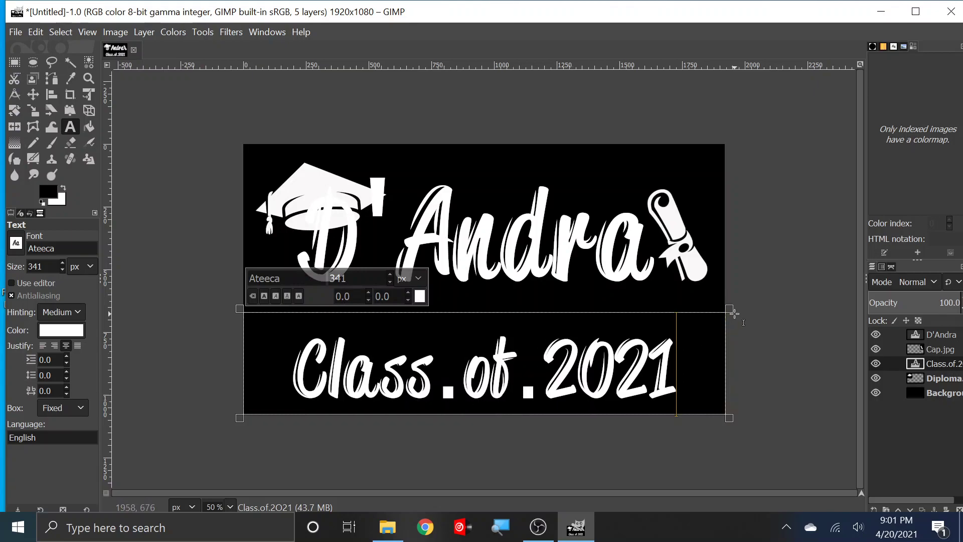
{"action": "mouse_move", "coordinate": [730, 312]}
{"action": "left_mouse_down"}
{"action": "mouse_move", "coordinate": [730, 295]}
{"action": "mouse_move", "coordinate": [741, 302]}
{"action": "left_mouse_up"}
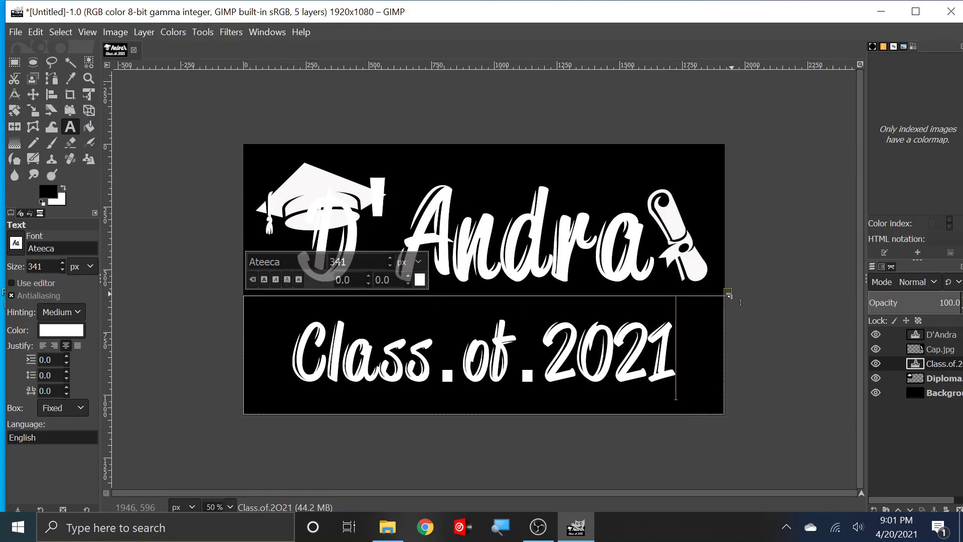
{"action": "left_click_drag", "start_coordinate": [740, 302], "coordinate": [740, 294]}
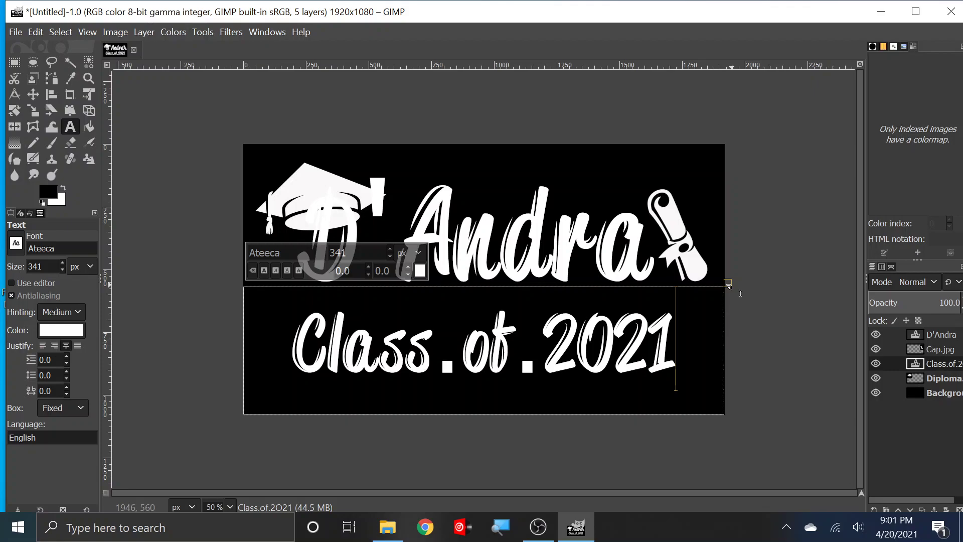
{"action": "left_click", "coordinate": [937, 394]}
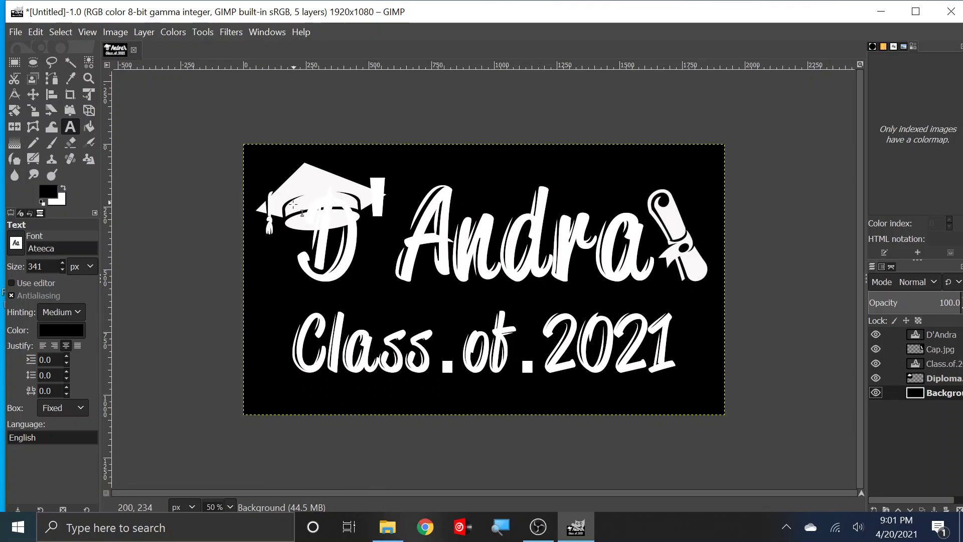
View the Grad Cap picture from the Downloads folder as a reference, and return to the composition in GIMP.
{"action": "left_click", "coordinate": [395, 535]}
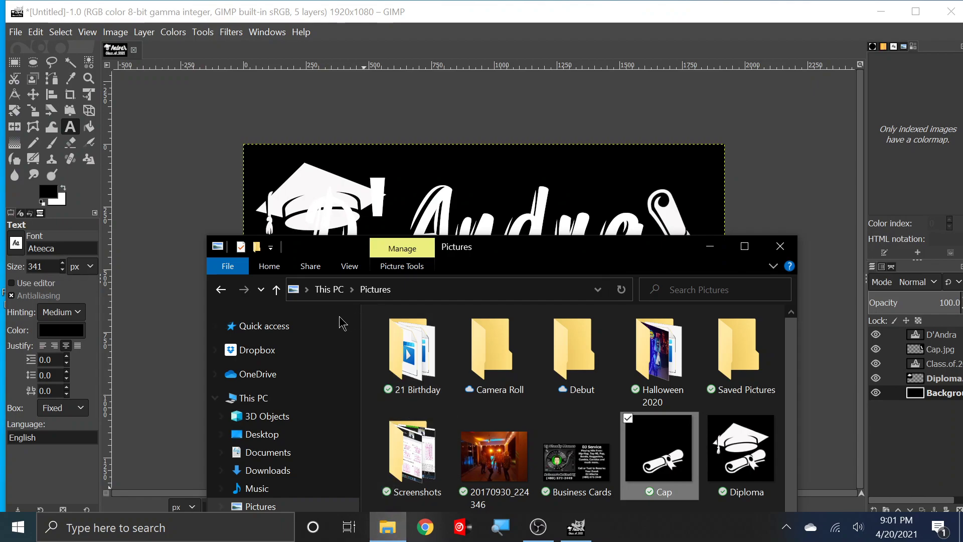
{"action": "left_click", "coordinate": [283, 472]}
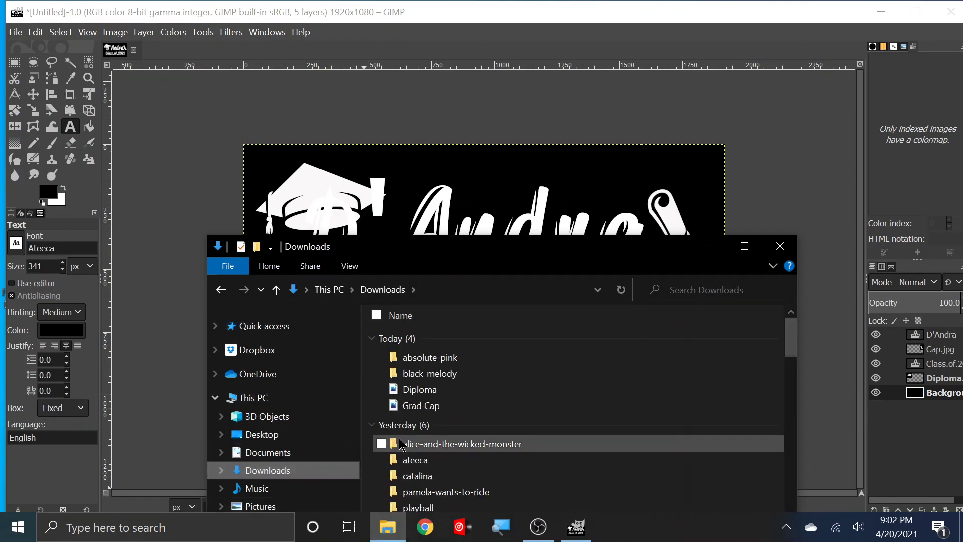
{"action": "double_click", "coordinate": [434, 409]}
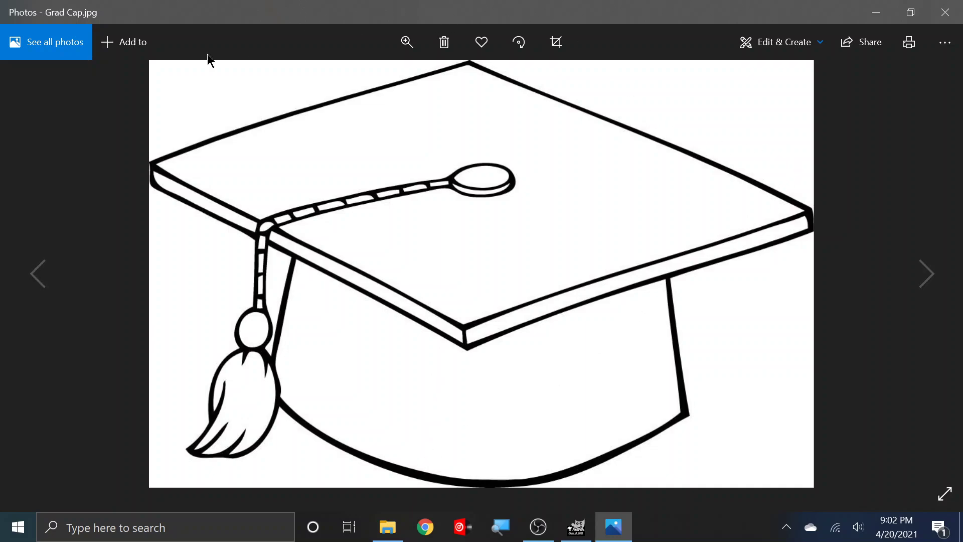
{"action": "left_click", "coordinate": [946, 12]}
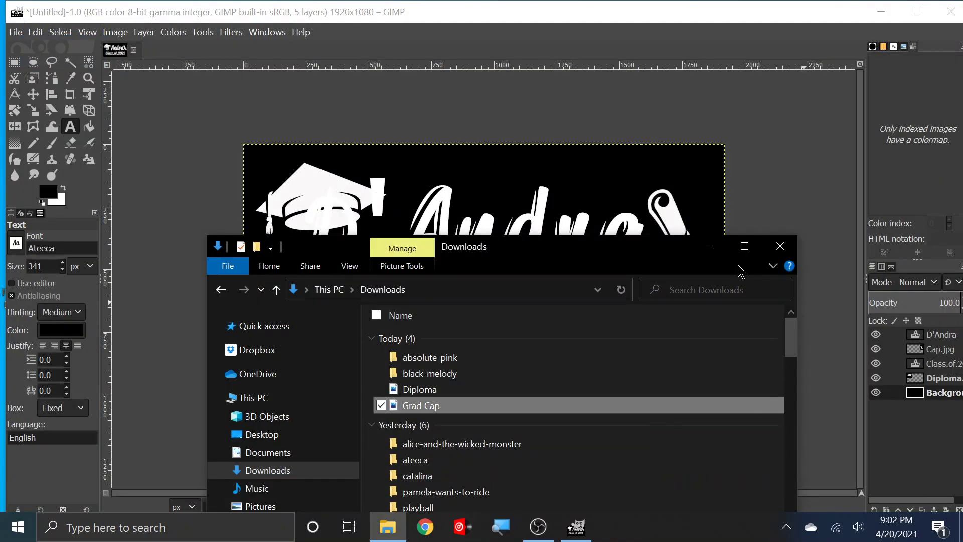
{"action": "left_click", "coordinate": [710, 247]}
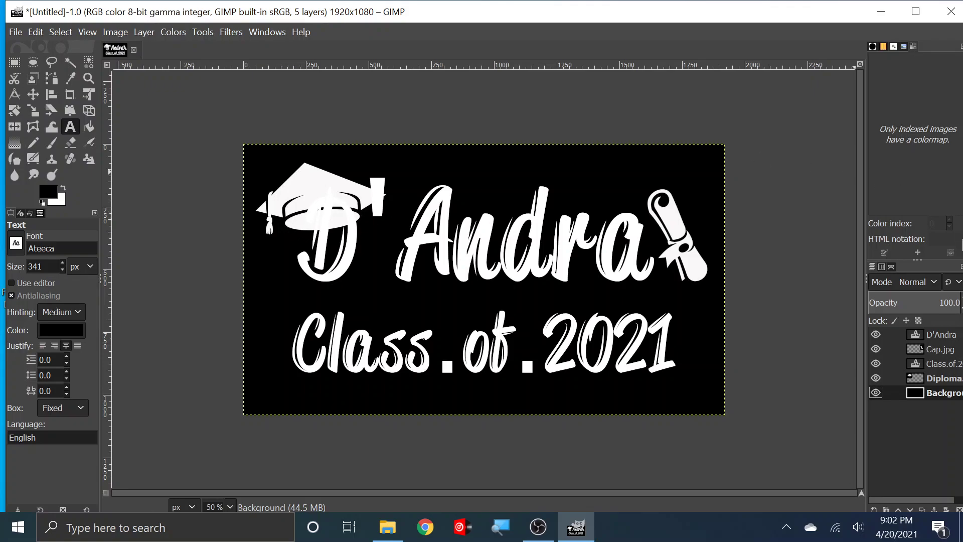
Hide the name, Cap.jpg, "Class of 2021" and Background layers, leaving only the Diploma.jpg layer shown.
{"action": "left_click", "coordinate": [935, 335]}
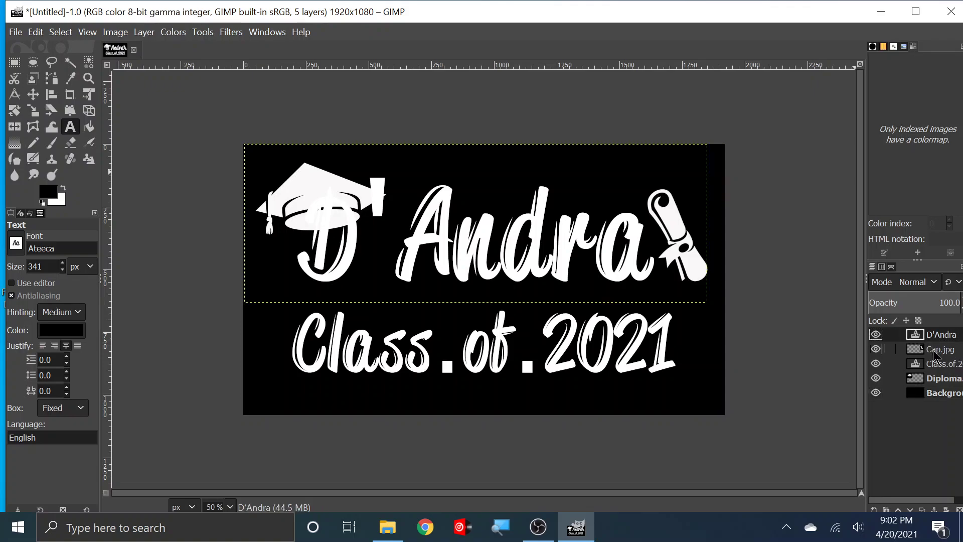
{"action": "left_click", "coordinate": [876, 334]}
{"action": "left_click", "coordinate": [876, 349]}
{"action": "left_click", "coordinate": [876, 363]}
{"action": "left_click", "coordinate": [876, 393]}
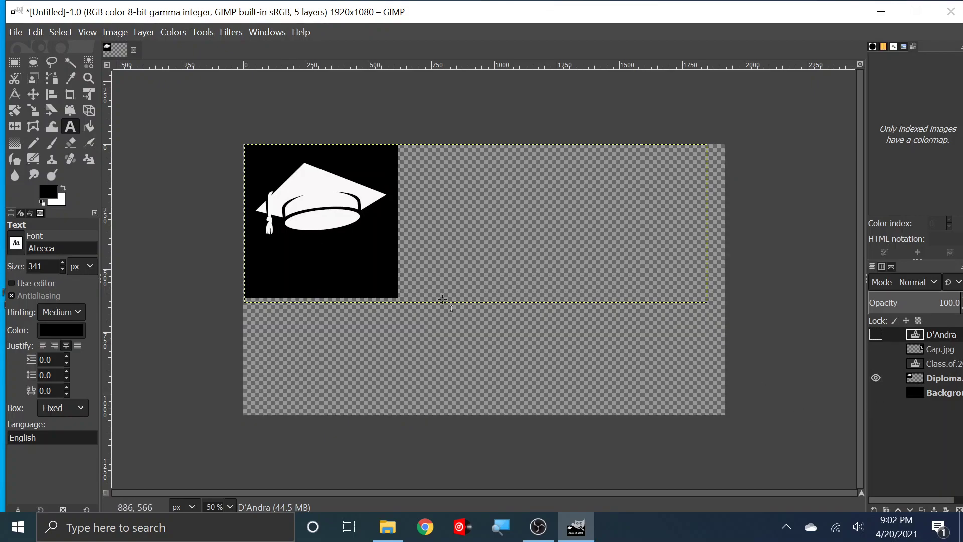
Draw an elliptical selection of about 280 × 78 px in the black area just below the cap's white oval.
{"action": "left_click", "coordinate": [231, 507]}
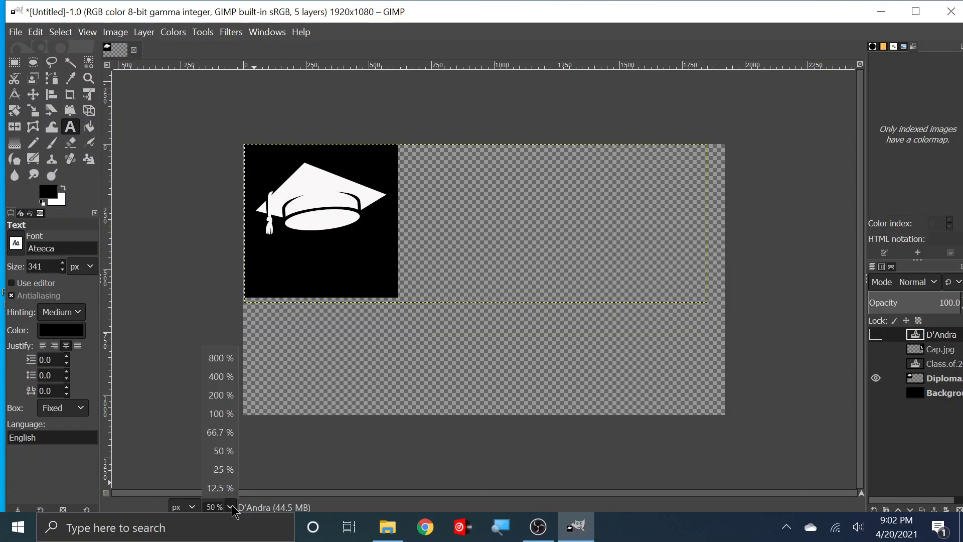
{"action": "left_click", "coordinate": [220, 413]}
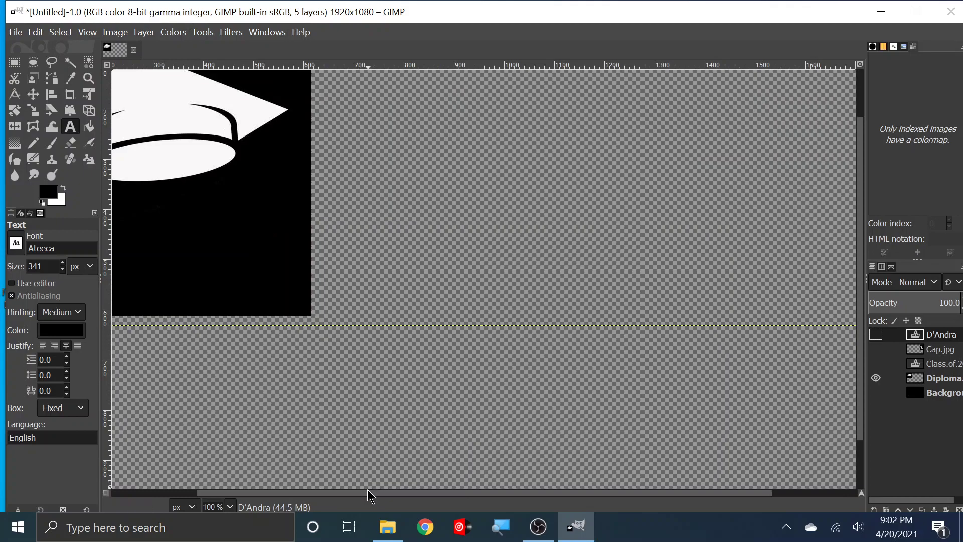
{"action": "left_click_drag", "start_coordinate": [364, 494], "coordinate": [227, 489]}
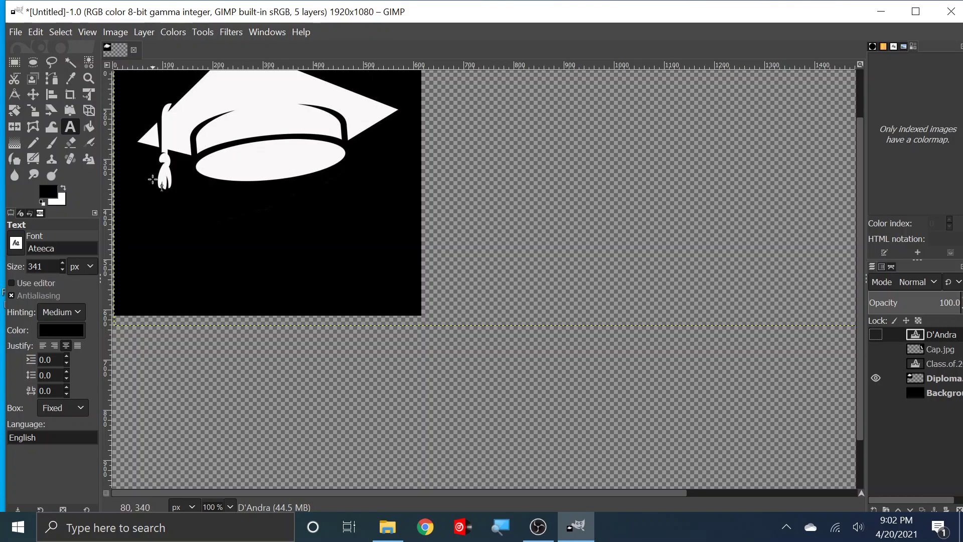
{"action": "left_click", "coordinate": [36, 64]}
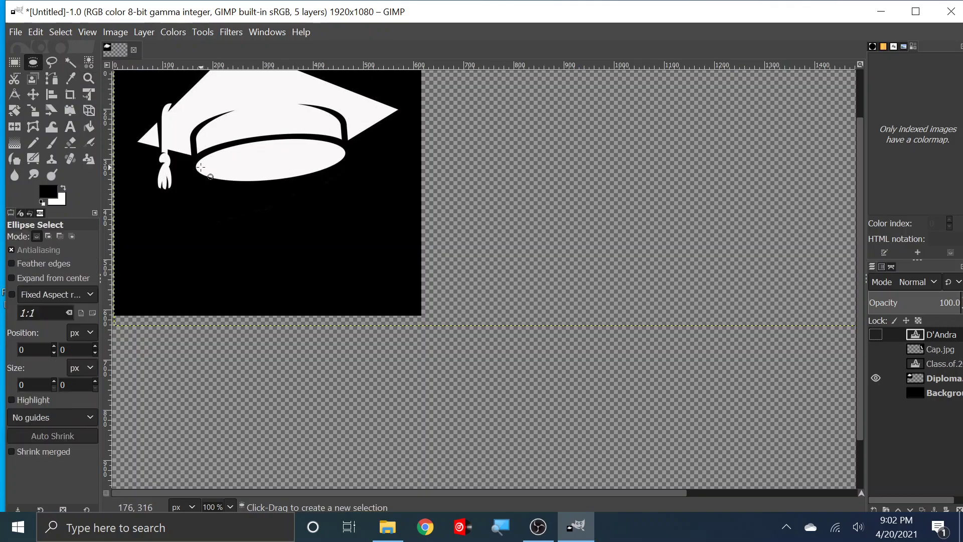
{"action": "left_click_drag", "start_coordinate": [199, 167], "coordinate": [328, 200]}
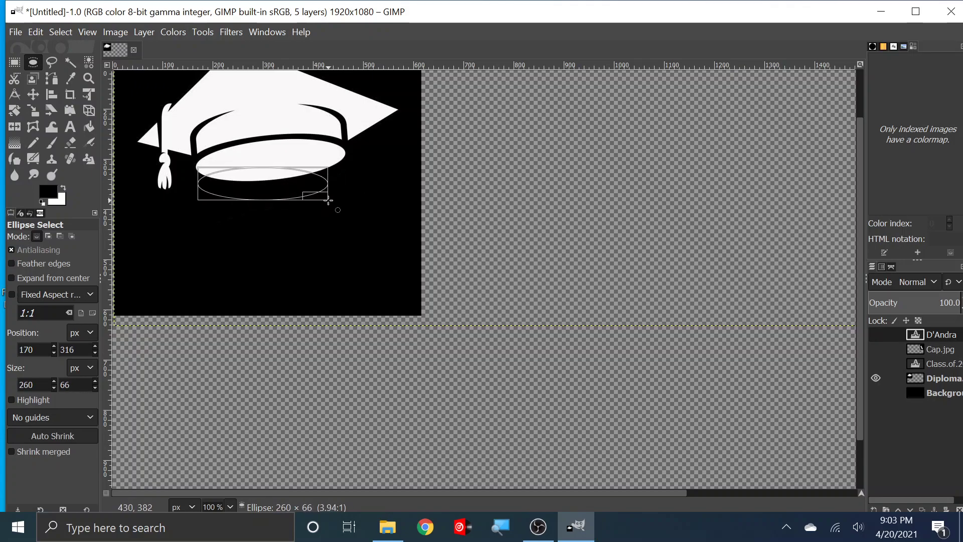
{"action": "left_click_drag", "start_coordinate": [329, 200], "coordinate": [329, 200]}
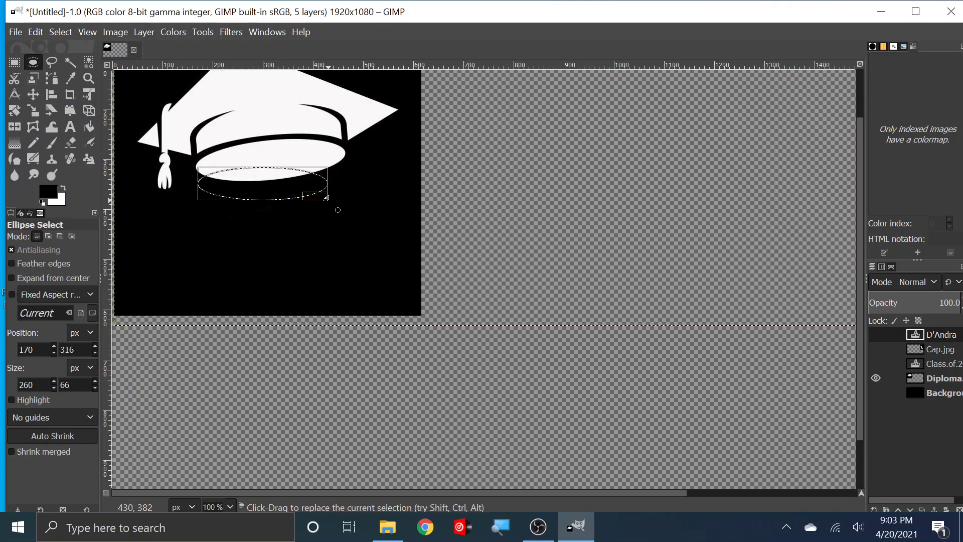
{"action": "mouse_move", "coordinate": [214, 195]}
{"action": "left_mouse_down"}
{"action": "mouse_move", "coordinate": [200, 211]}
{"action": "mouse_move", "coordinate": [222, 217]}
{"action": "mouse_move", "coordinate": [216, 208]}
{"action": "left_mouse_up"}
{"action": "left_click_drag", "start_coordinate": [319, 206], "coordinate": [339, 203]}
{"action": "left_click_drag", "start_coordinate": [219, 177], "coordinate": [210, 218]}
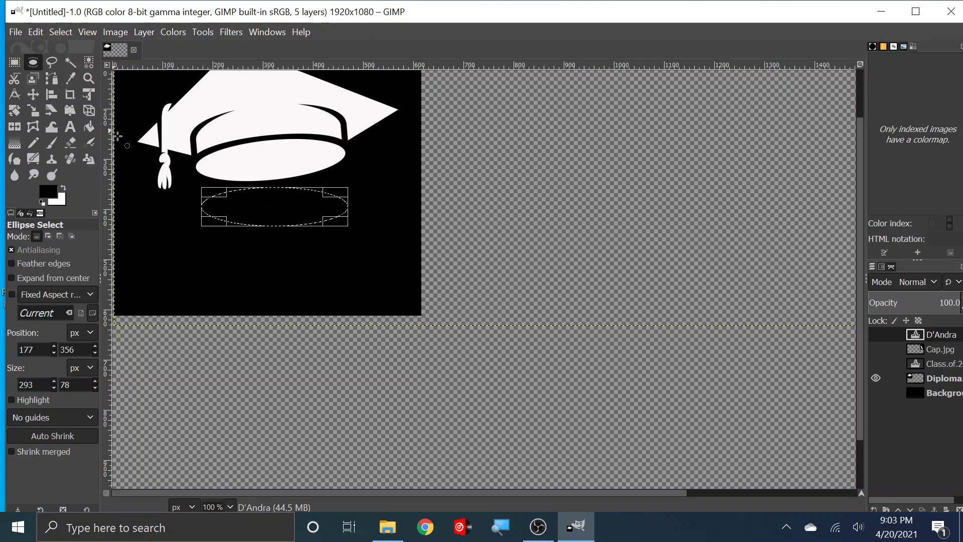
{"action": "left_click_drag", "start_coordinate": [350, 195], "coordinate": [336, 196]}
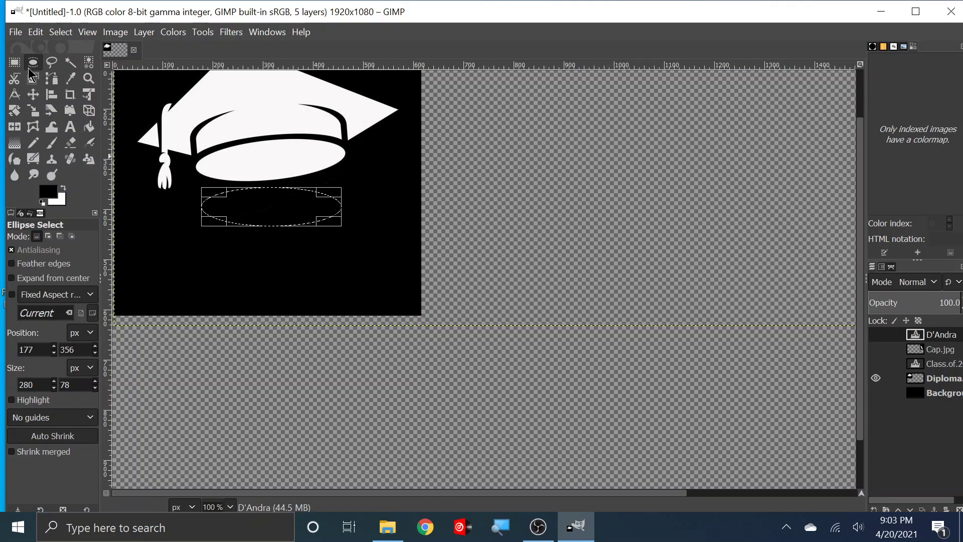
Make the Diploma.jpg layer active as the target for rotating the elliptical selection.
{"action": "left_click", "coordinate": [16, 111]}
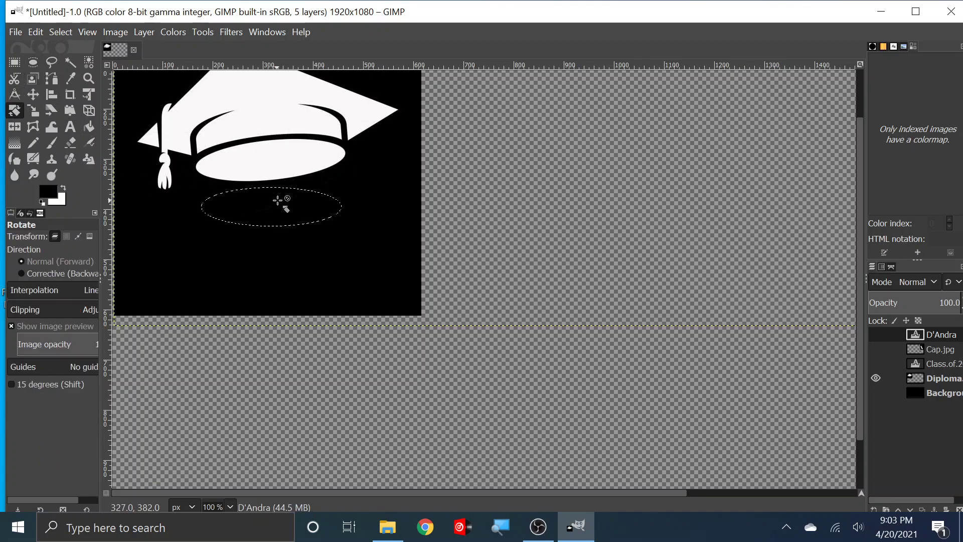
{"action": "left_click", "coordinate": [210, 209]}
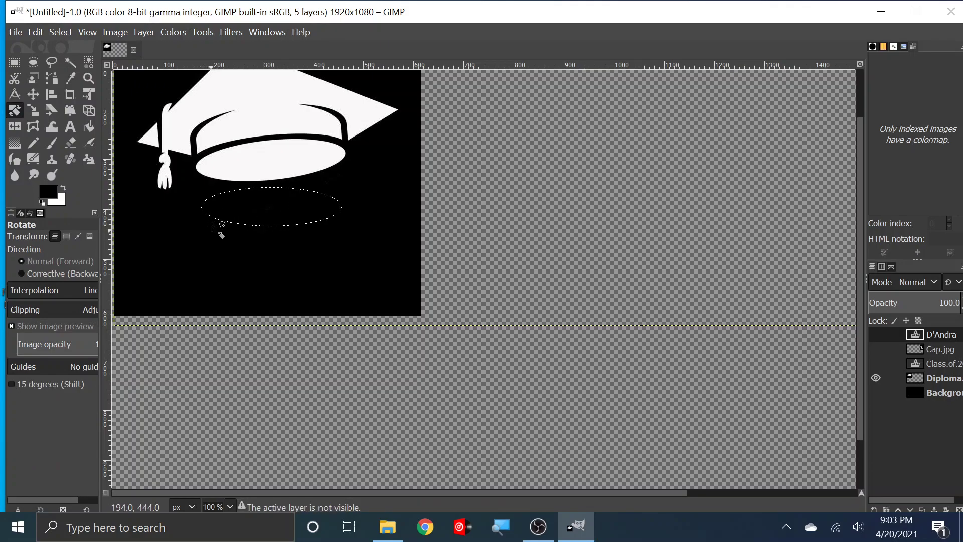
{"action": "left_click_drag", "start_coordinate": [858, 135], "coordinate": [863, 109]}
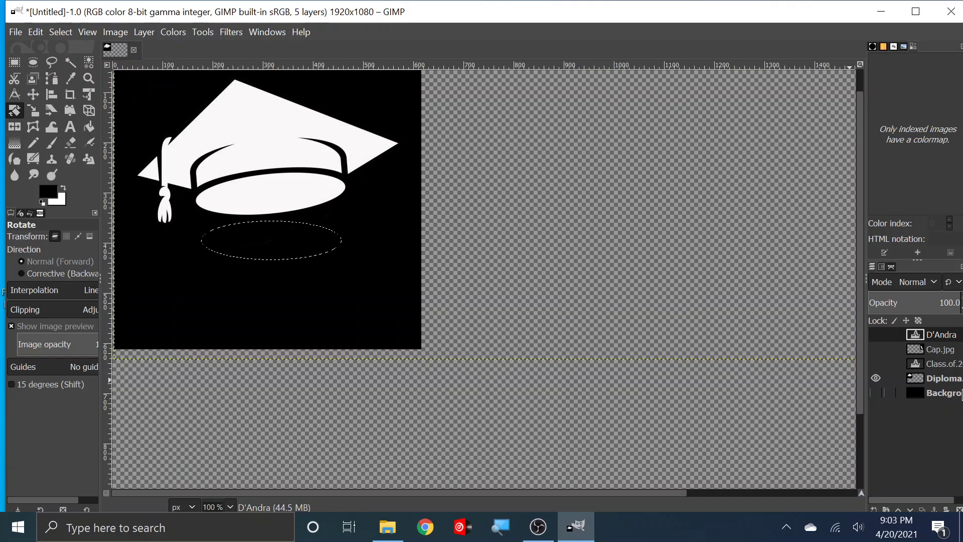
{"action": "left_click", "coordinate": [946, 381]}
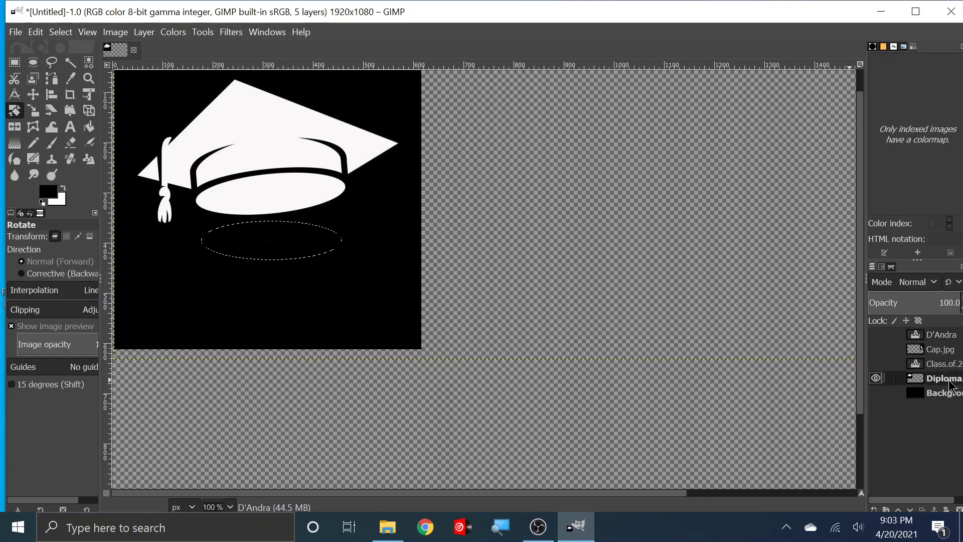
Try rotating the selected ellipse by -10.50° and moving the floating piece about 10 px left and 10 px down.
{"action": "left_click", "coordinate": [405, 291]}
{"action": "left_click_drag", "start_coordinate": [406, 291], "coordinate": [395, 262]}
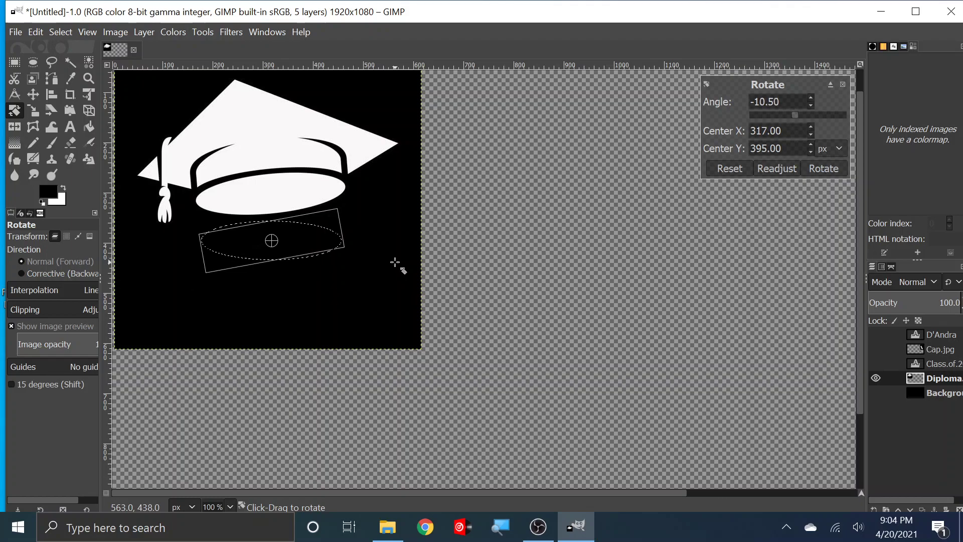
{"action": "left_click", "coordinate": [823, 169]}
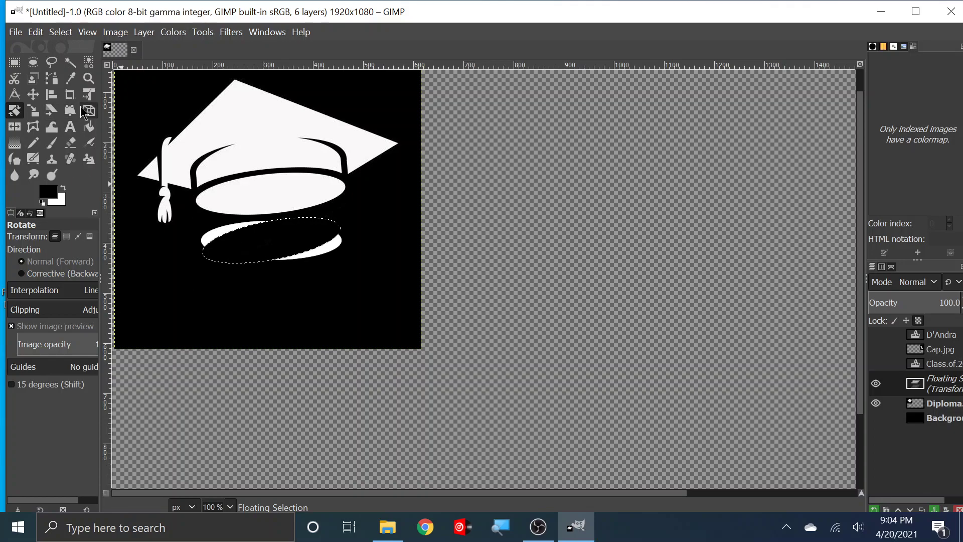
{"action": "left_click", "coordinate": [37, 94]}
{"action": "mouse_move", "coordinate": [260, 244]}
{"action": "left_mouse_down"}
{"action": "mouse_move", "coordinate": [254, 201]}
{"action": "mouse_move", "coordinate": [255, 249]}
{"action": "left_mouse_up"}
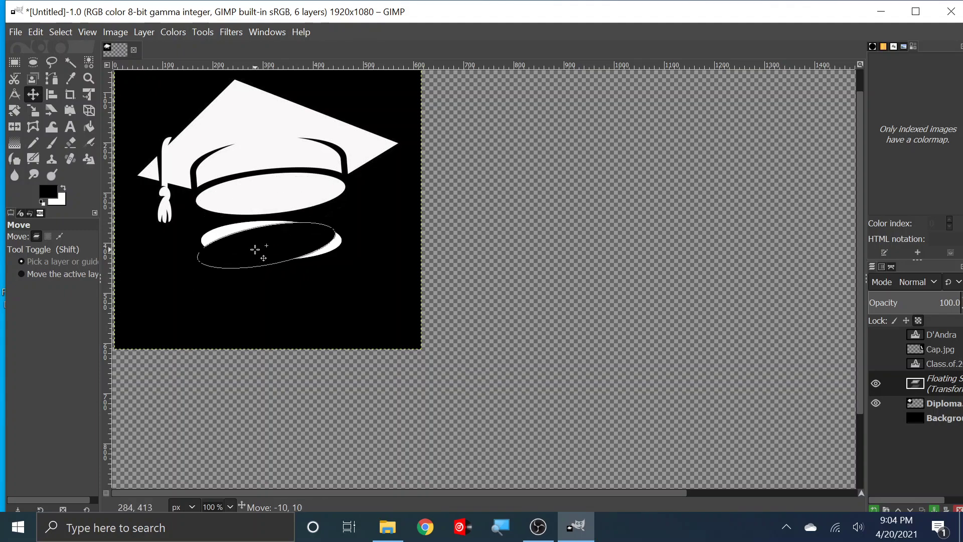
Undo the floating selection's move and the -10.5° rotation.
{"action": "left_click", "coordinate": [35, 32]}
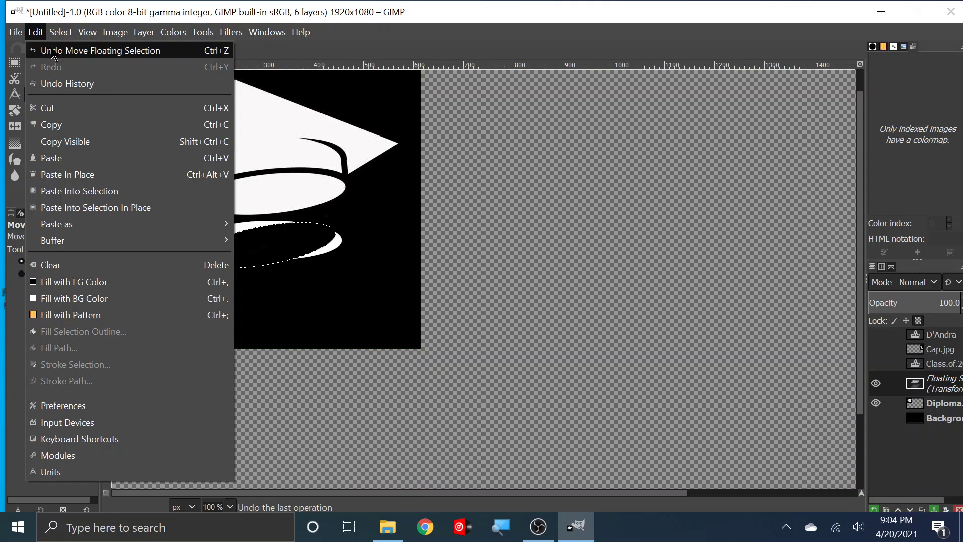
{"action": "left_click", "coordinate": [52, 51]}
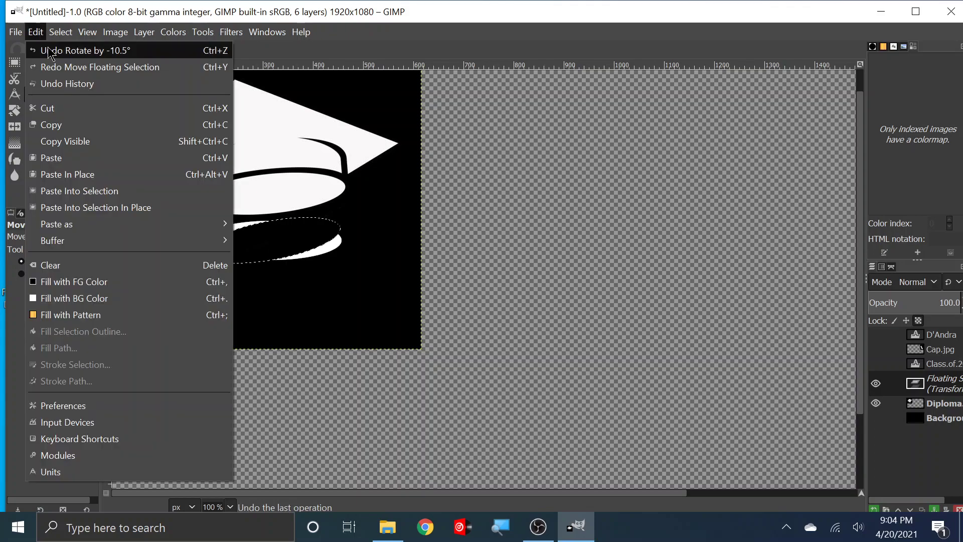
{"action": "left_click", "coordinate": [50, 50]}
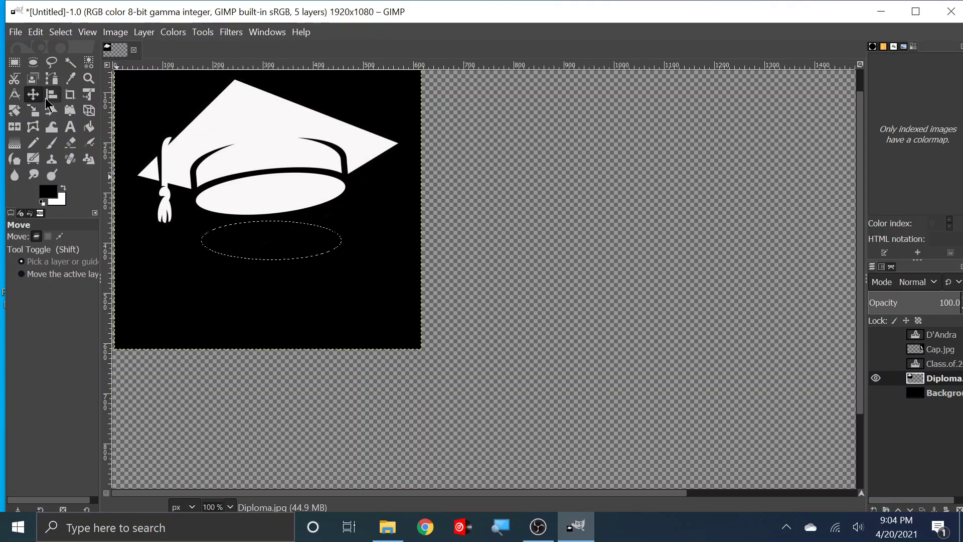
Rotate the selected ellipse by -3.26° and move the black floating piece up over the cap's white oval.
{"action": "left_click", "coordinate": [14, 111]}
{"action": "left_click", "coordinate": [218, 249]}
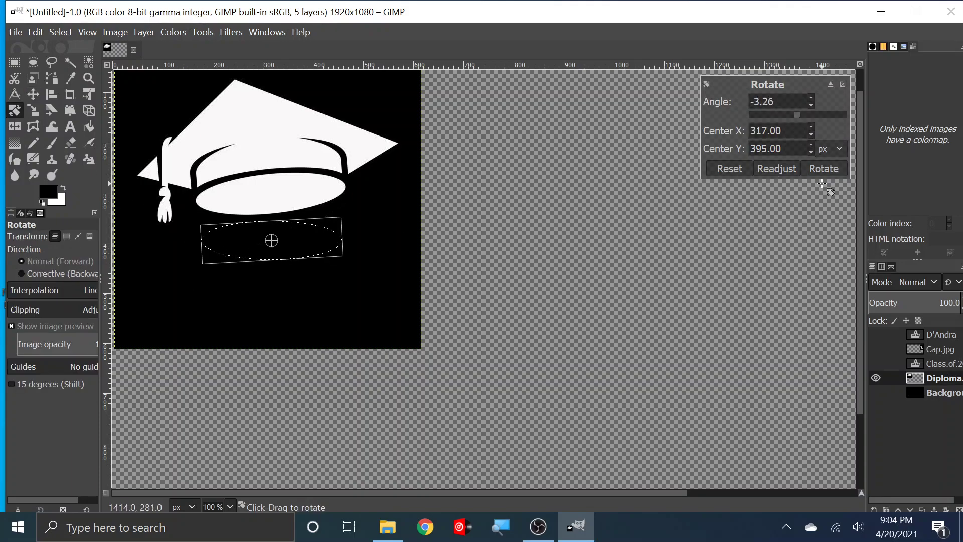
{"action": "left_click", "coordinate": [828, 169]}
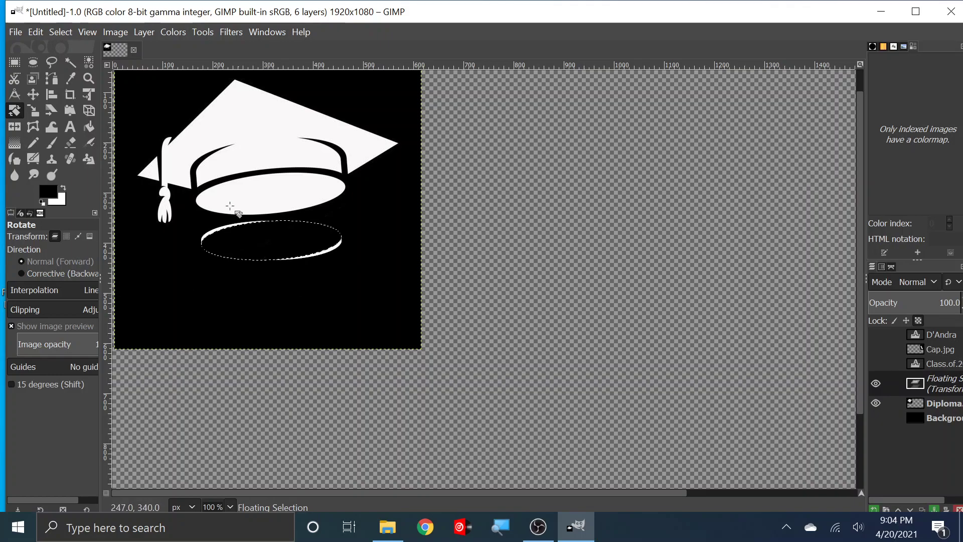
{"action": "left_click", "coordinate": [33, 93]}
{"action": "left_click_drag", "start_coordinate": [255, 254], "coordinate": [252, 217]}
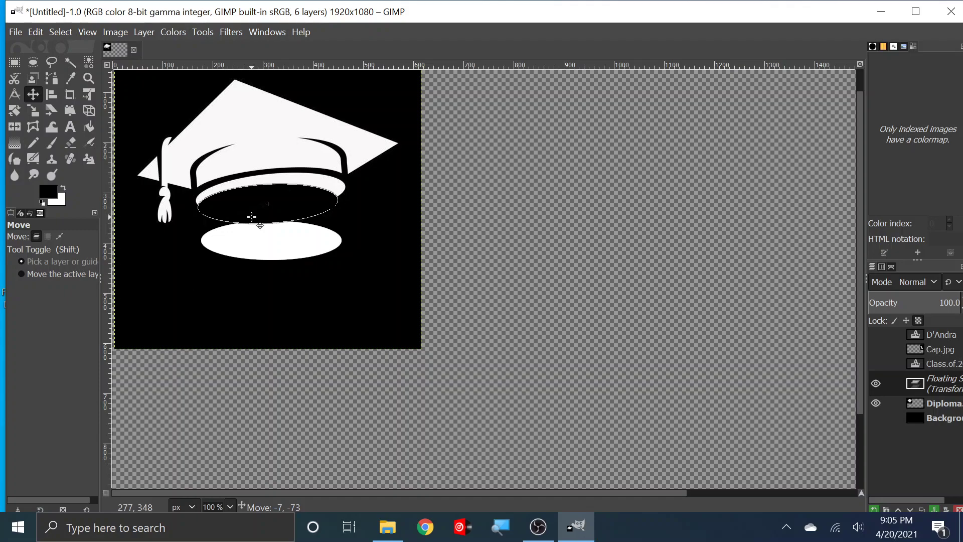
Return the black floating piece to its place over the lower white oval and rotate it by -1.89°.
{"action": "left_click_drag", "start_coordinate": [251, 216], "coordinate": [254, 261]}
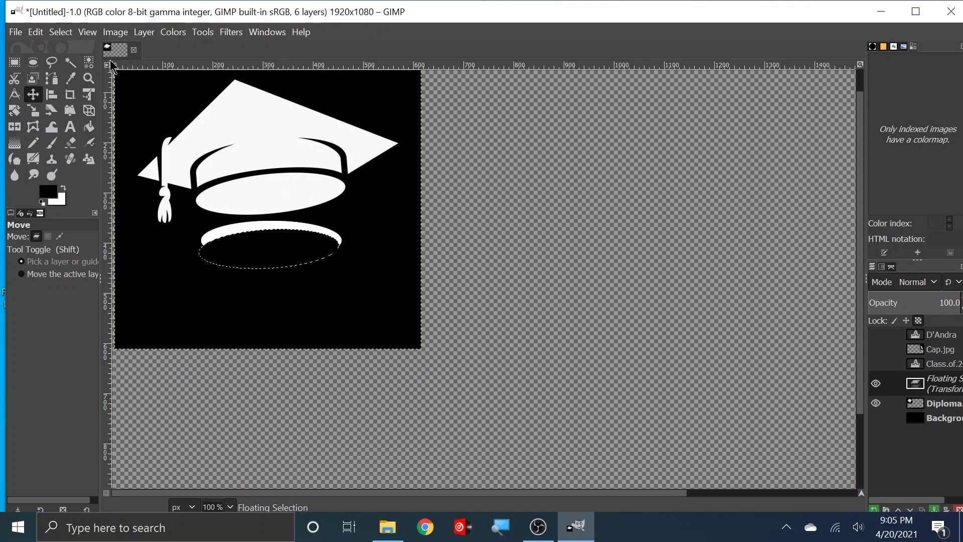
{"action": "left_click", "coordinate": [38, 35]}
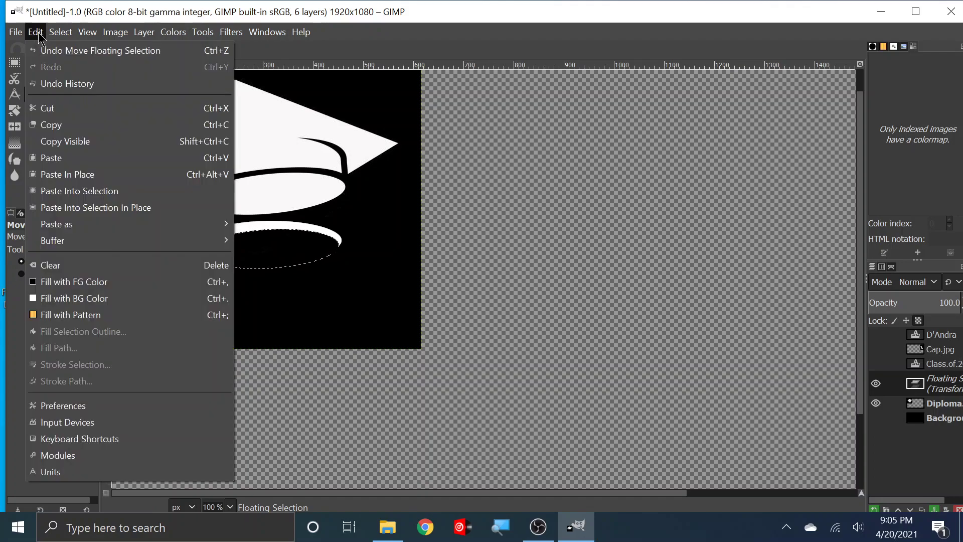
{"action": "key", "text": "Escape"}
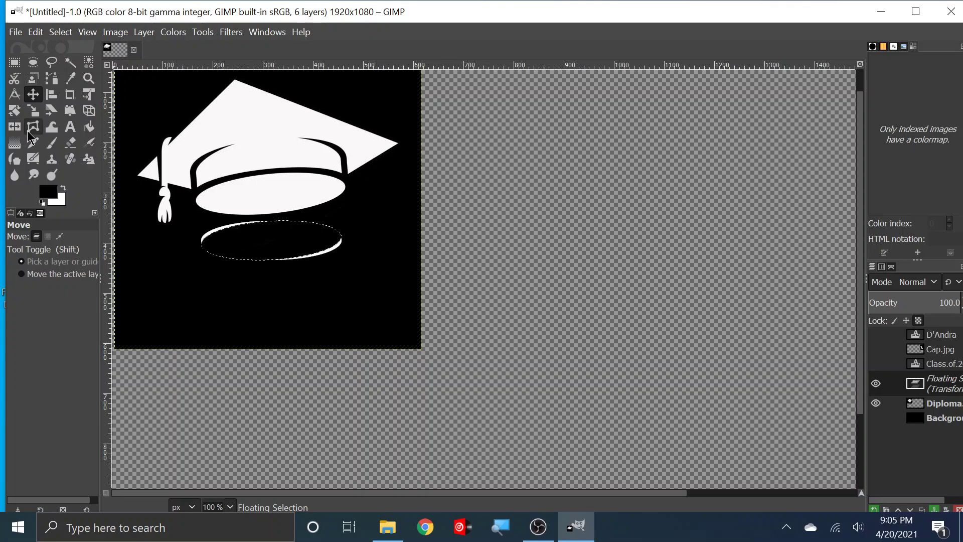
{"action": "left_click", "coordinate": [15, 110]}
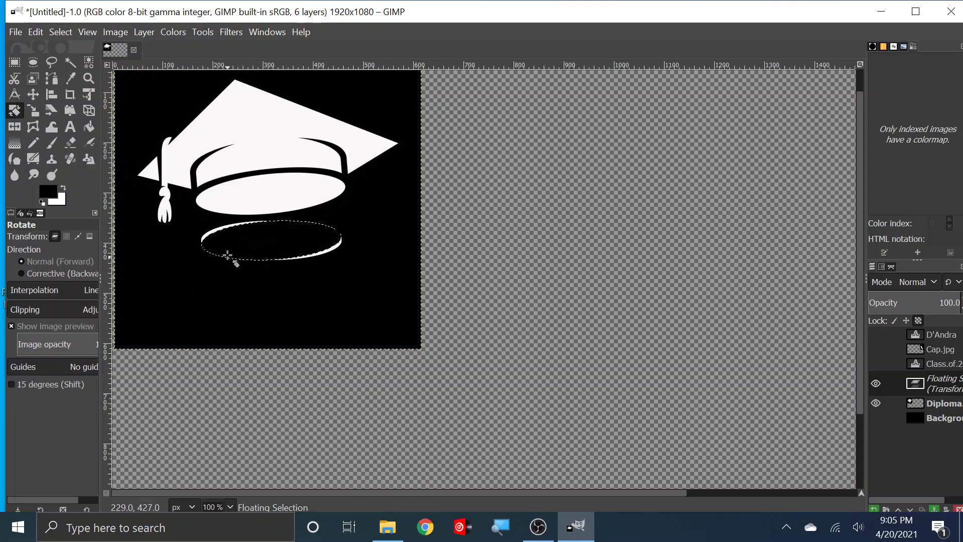
{"action": "left_click", "coordinate": [227, 254]}
{"action": "left_click_drag", "start_coordinate": [227, 253], "coordinate": [229, 255]}
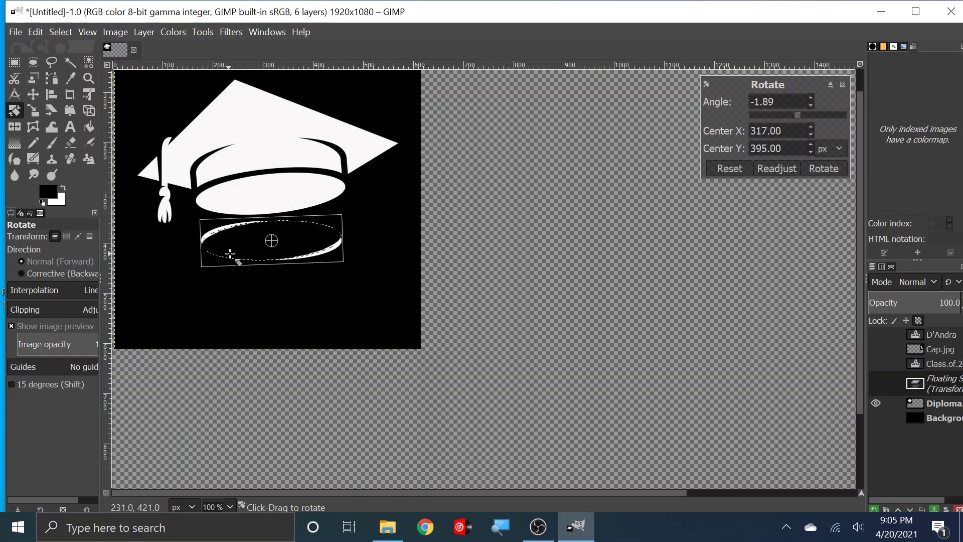
{"action": "left_click", "coordinate": [824, 168]}
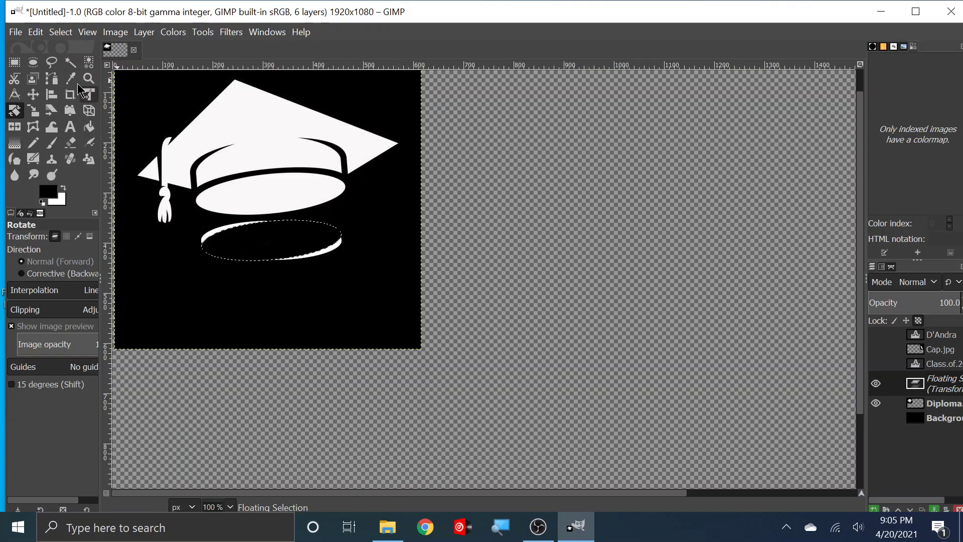
Move the black floating piece up over the cap's white oval and anchor it to the Diploma.jpg layer.
{"action": "left_click", "coordinate": [35, 98]}
{"action": "left_click_drag", "start_coordinate": [261, 245], "coordinate": [260, 206]}
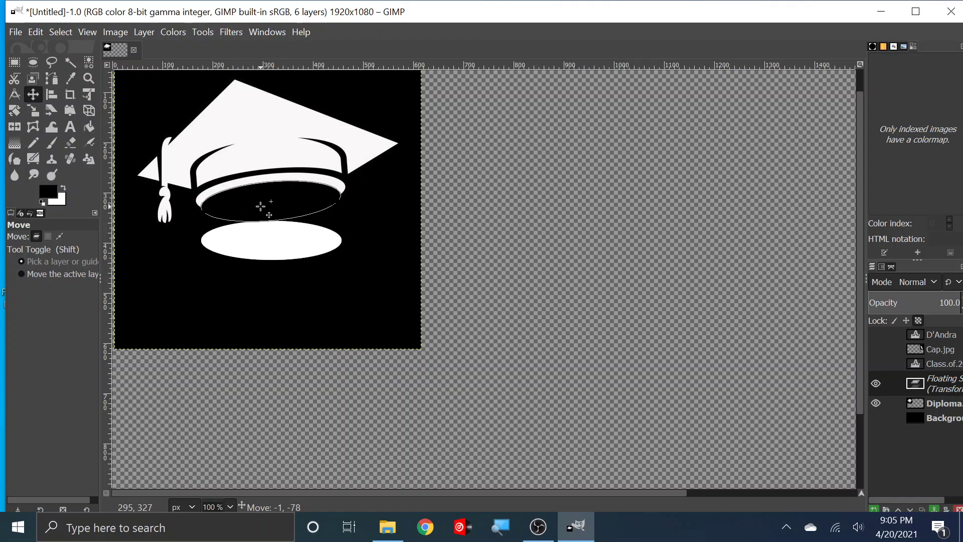
{"action": "left_click_drag", "start_coordinate": [261, 206], "coordinate": [260, 206]}
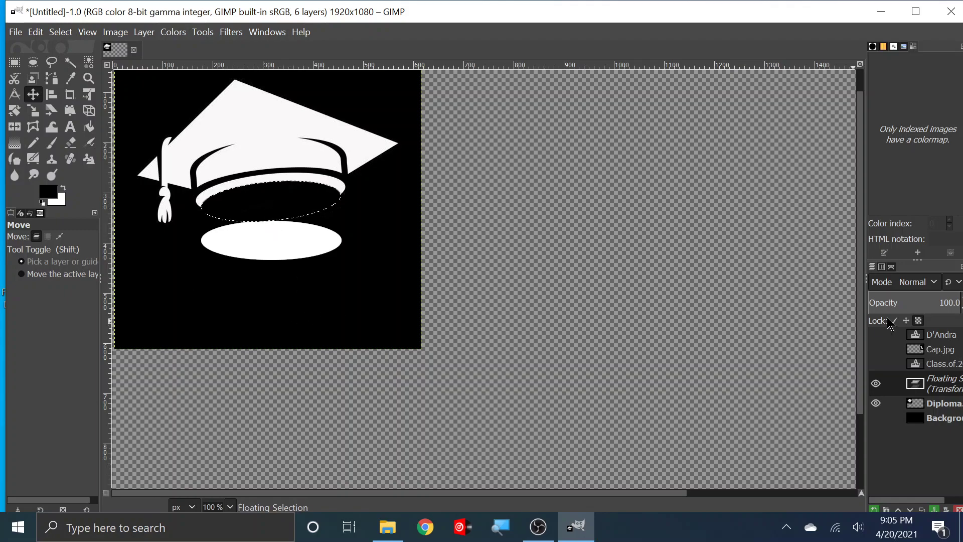
{"action": "right_click", "coordinate": [940, 392]}
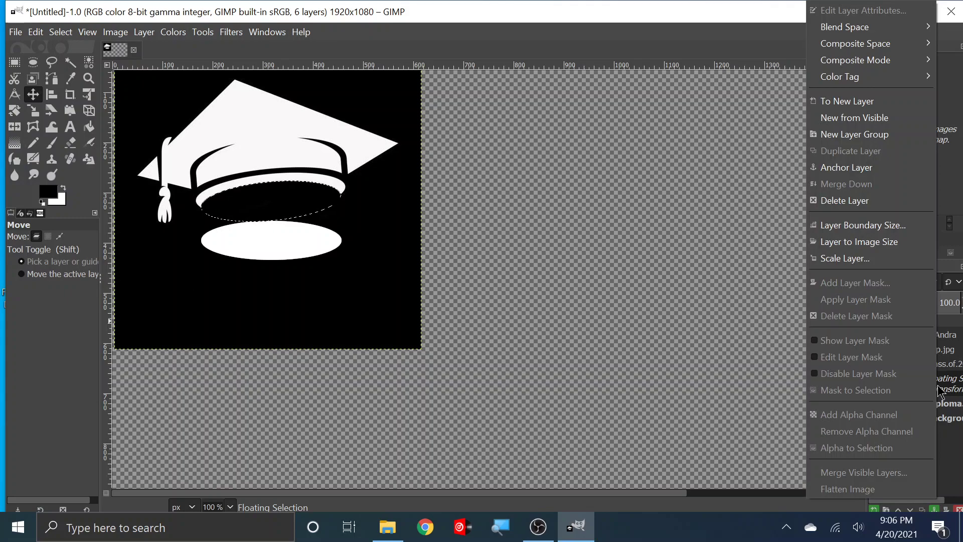
{"action": "left_click", "coordinate": [865, 170]}
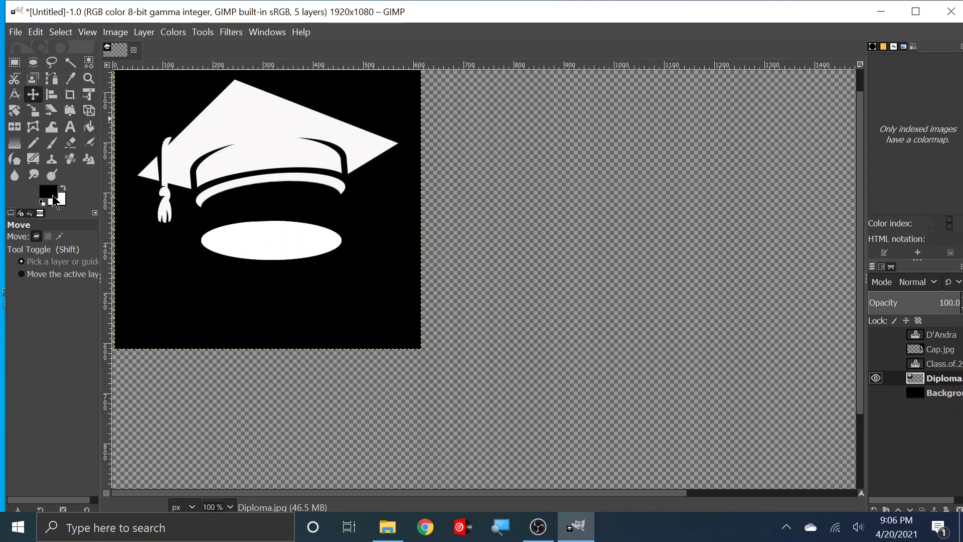
Paint over the leftover white oval below the cap in black with the 35 px Paintbrush.
{"action": "left_click", "coordinate": [53, 145]}
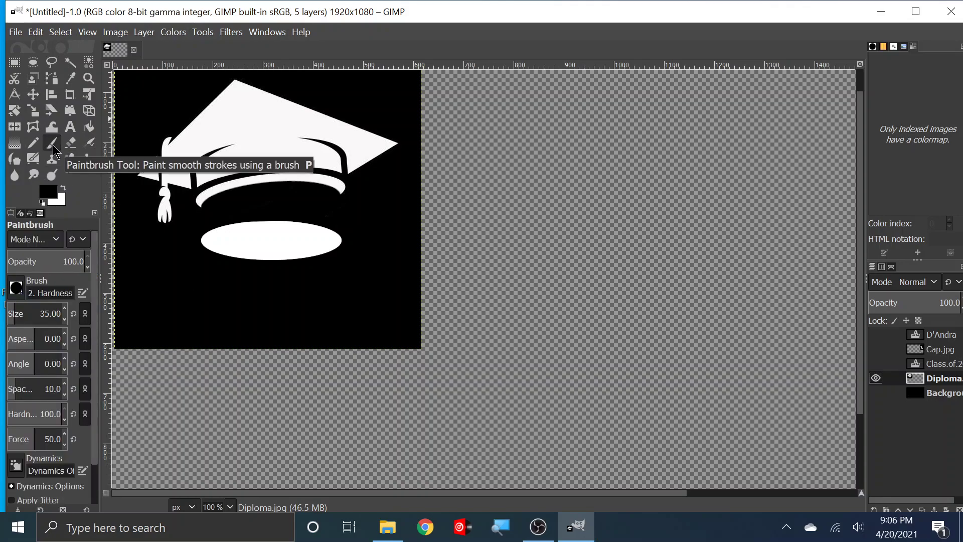
{"action": "mouse_move", "coordinate": [207, 243]}
{"action": "left_mouse_down"}
{"action": "mouse_move", "coordinate": [303, 236]}
{"action": "mouse_move", "coordinate": [288, 224]}
{"action": "mouse_move", "coordinate": [207, 235]}
{"action": "mouse_move", "coordinate": [254, 245]}
{"action": "mouse_move", "coordinate": [339, 230]}
{"action": "mouse_move", "coordinate": [326, 243]}
{"action": "mouse_move", "coordinate": [238, 257]}
{"action": "mouse_move", "coordinate": [267, 260]}
{"action": "mouse_move", "coordinate": [323, 252]}
{"action": "mouse_move", "coordinate": [215, 236]}
{"action": "mouse_move", "coordinate": [295, 244]}
{"action": "left_mouse_up"}
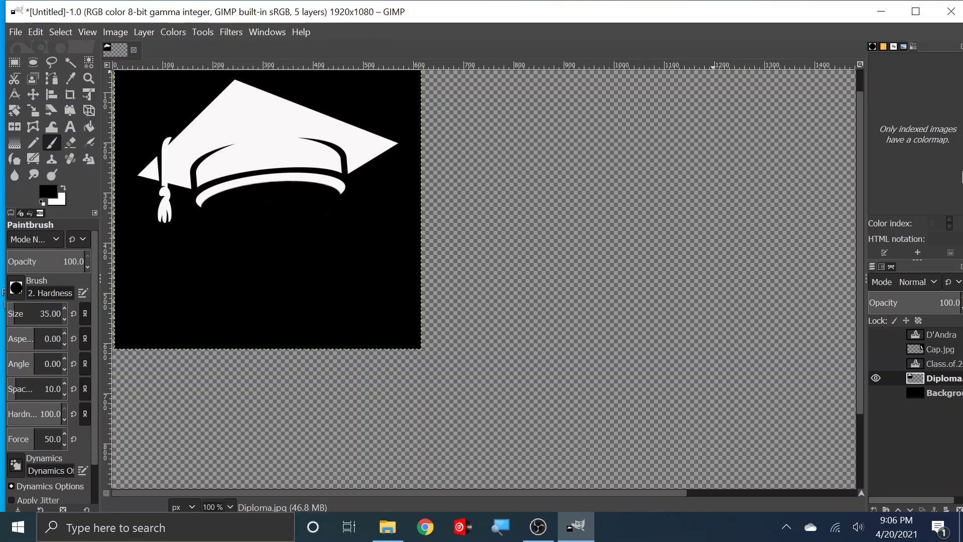
Make the name, Cap.jpg, Class.of.2021 and Background layers visible again.
{"action": "left_click", "coordinate": [876, 335]}
{"action": "left_click", "coordinate": [877, 349]}
{"action": "left_click", "coordinate": [877, 364]}
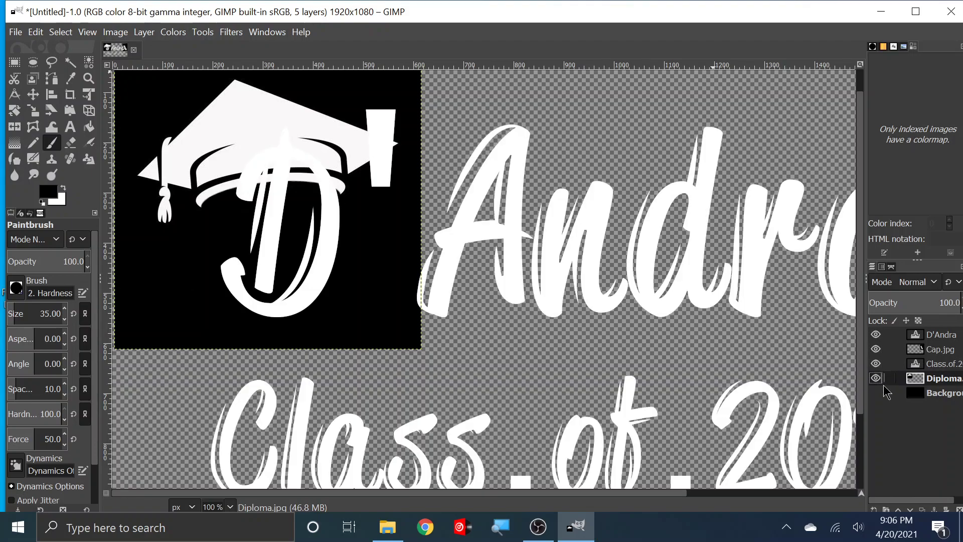
{"action": "left_click", "coordinate": [878, 393]}
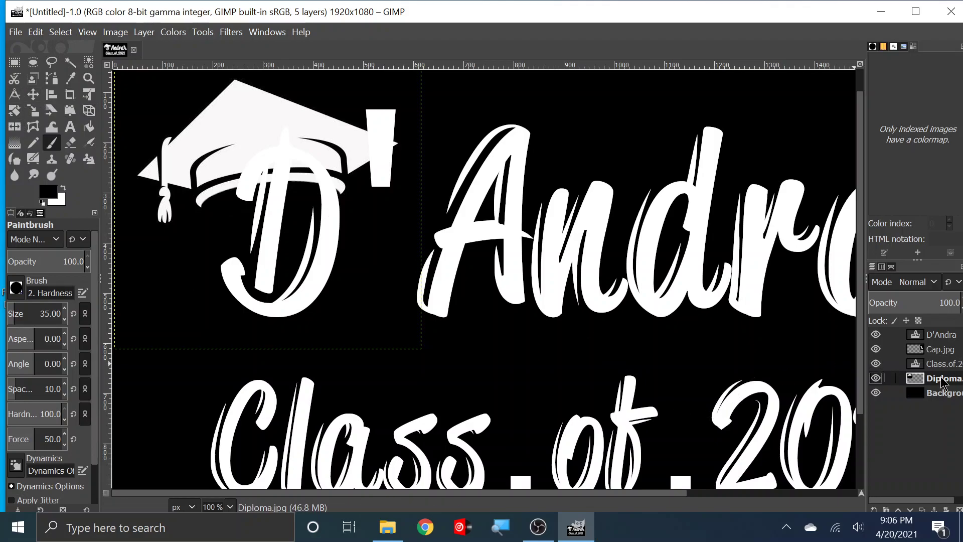
Rotate the graduation cap layer by -18.64°, followed by a further -8.11°.
{"action": "left_click", "coordinate": [14, 111]}
{"action": "left_click", "coordinate": [173, 173]}
{"action": "left_click_drag", "start_coordinate": [174, 173], "coordinate": [172, 204]}
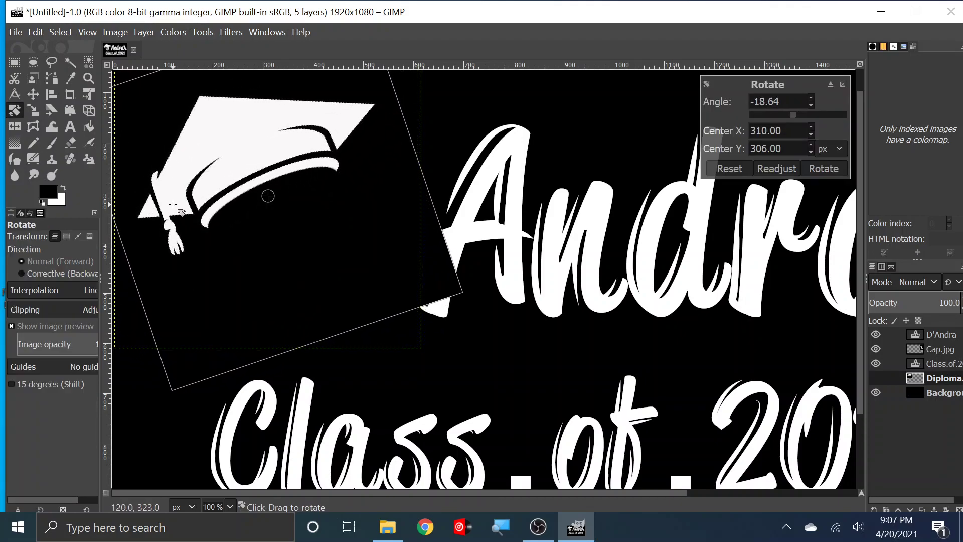
{"action": "left_click", "coordinate": [829, 168]}
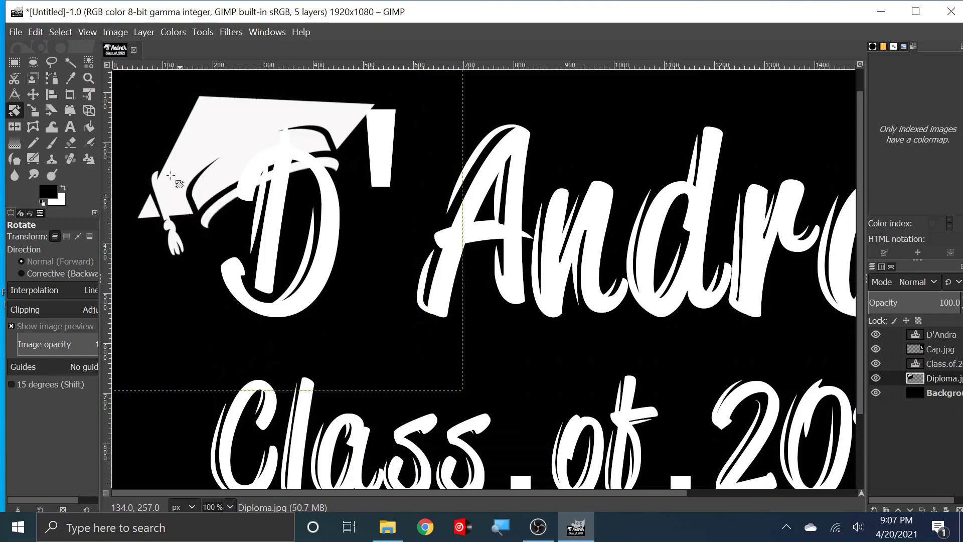
{"action": "left_click_drag", "start_coordinate": [195, 194], "coordinate": [196, 203]}
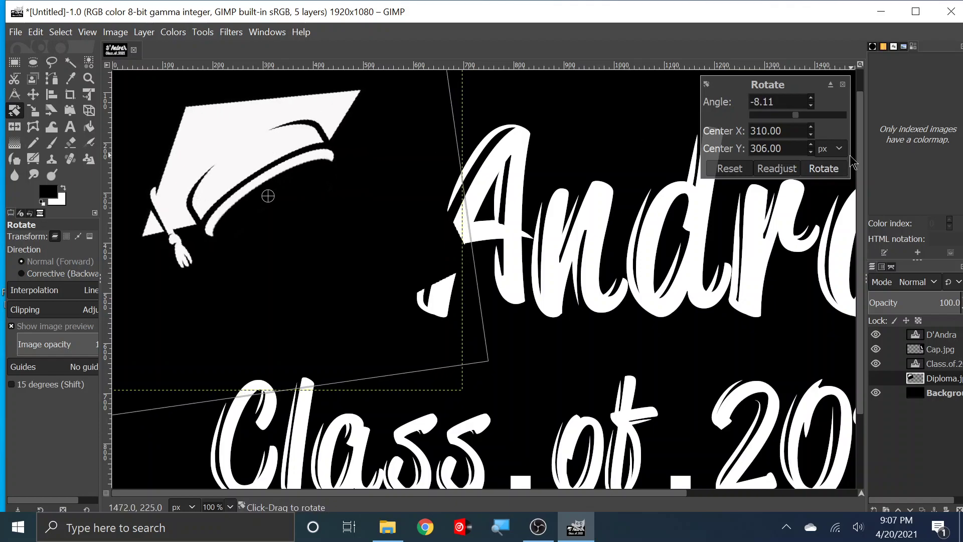
{"action": "left_click", "coordinate": [837, 169]}
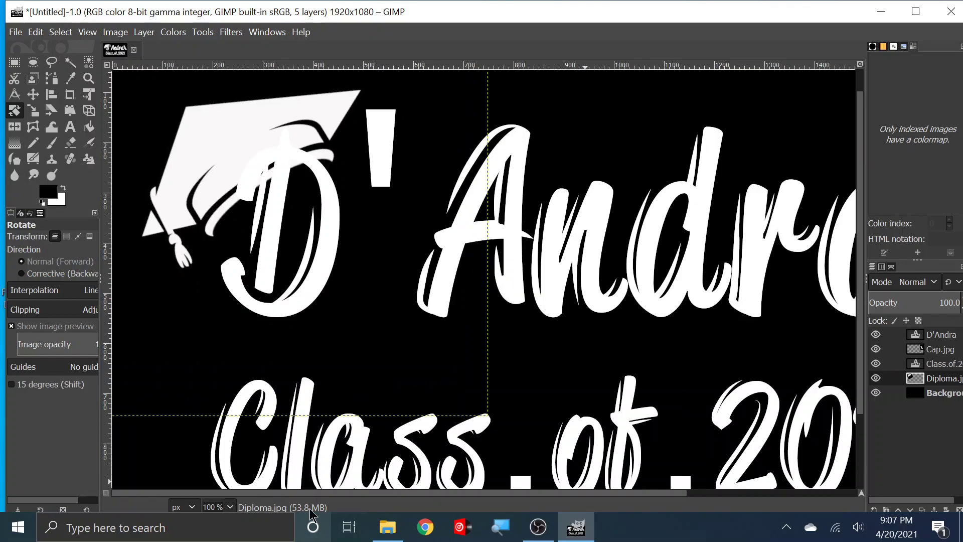
Scale the cap layer down slightly with its aspect ratio kept and move it onto the upper corner of the letter D.
{"action": "left_click", "coordinate": [230, 507]}
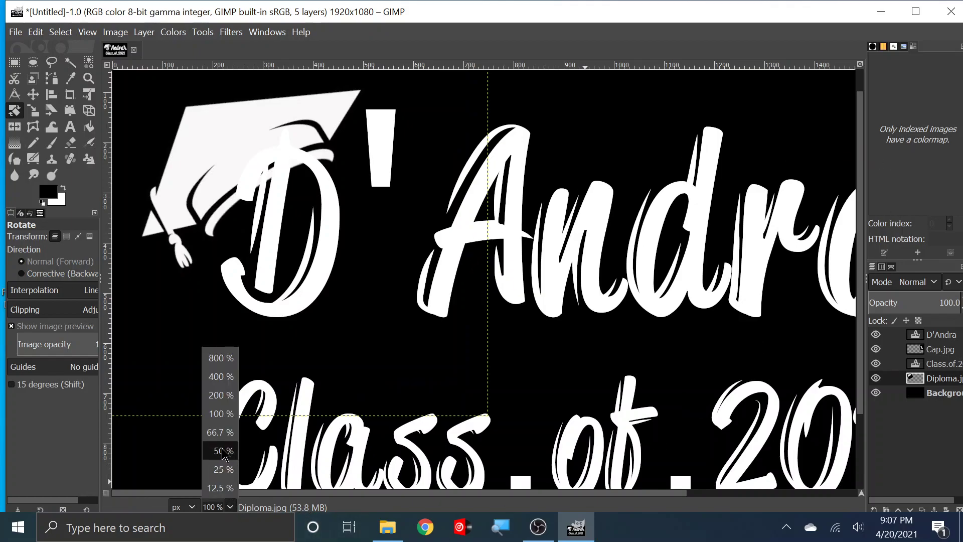
{"action": "left_click", "coordinate": [219, 433]}
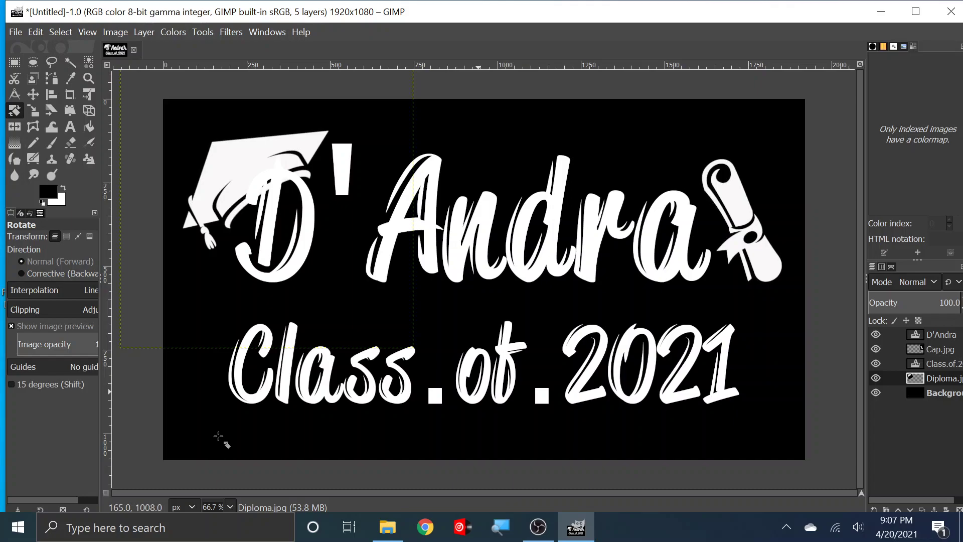
{"action": "left_click", "coordinate": [34, 113]}
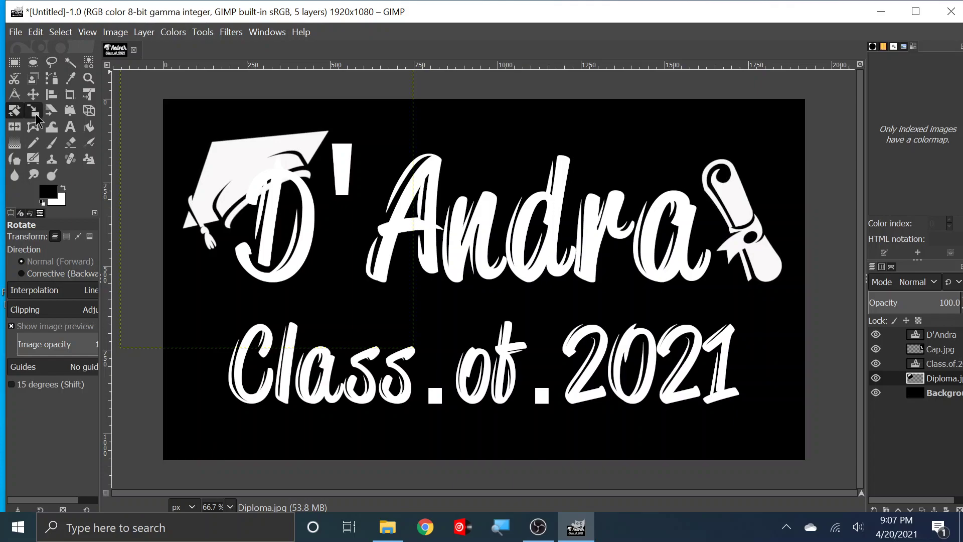
{"action": "left_click", "coordinate": [256, 278]}
{"action": "left_click_drag", "start_coordinate": [123, 349], "coordinate": [148, 322]}
{"action": "left_click", "coordinate": [825, 160]}
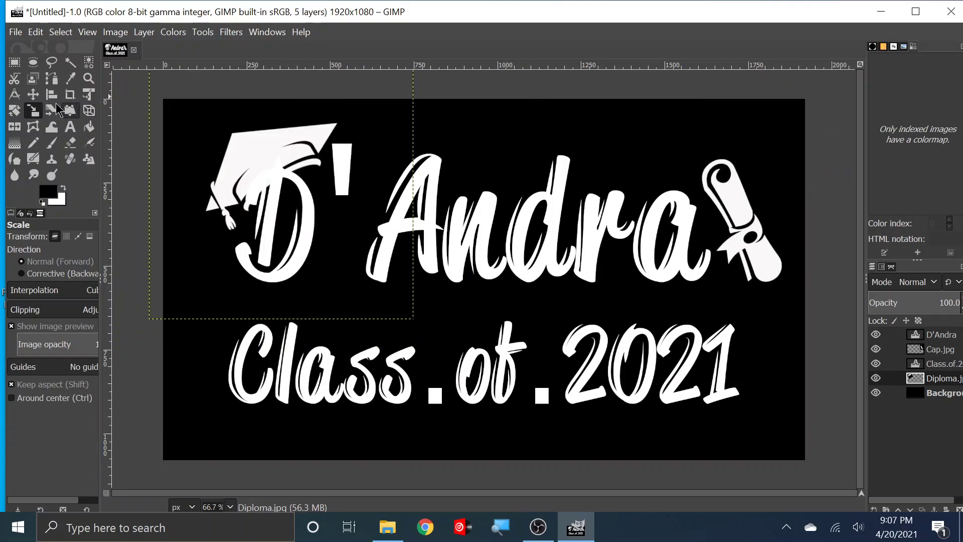
{"action": "left_click", "coordinate": [33, 94]}
{"action": "left_click_drag", "start_coordinate": [240, 163], "coordinate": [238, 171]}
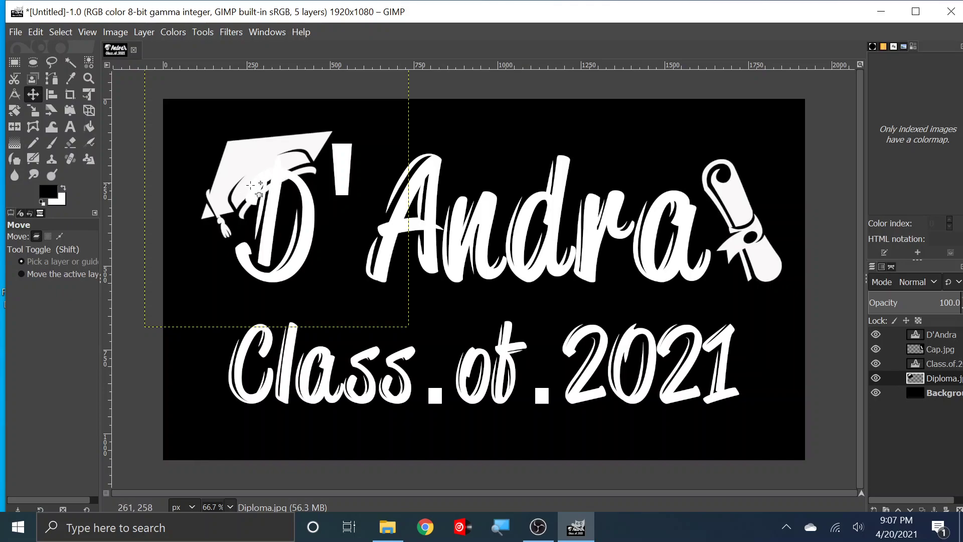
On the name layer, erase the parts of the letter D overlapping the cap with the 35 px Eraser.
{"action": "left_click", "coordinate": [230, 507]}
{"action": "left_click", "coordinate": [223, 380]}
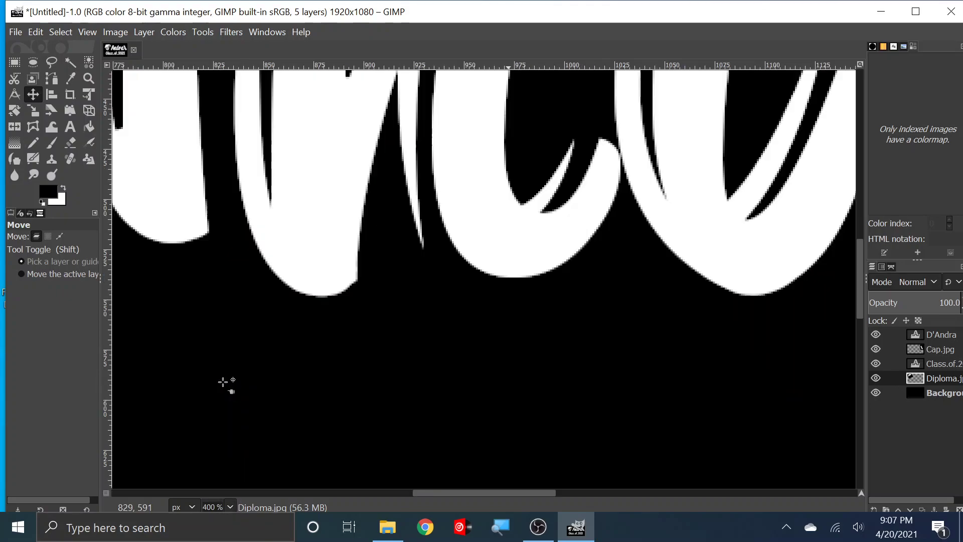
{"action": "left_click_drag", "start_coordinate": [860, 308], "coordinate": [892, 156]}
{"action": "left_click_drag", "start_coordinate": [537, 500], "coordinate": [275, 530]}
{"action": "left_click_drag", "start_coordinate": [862, 151], "coordinate": [868, 198]}
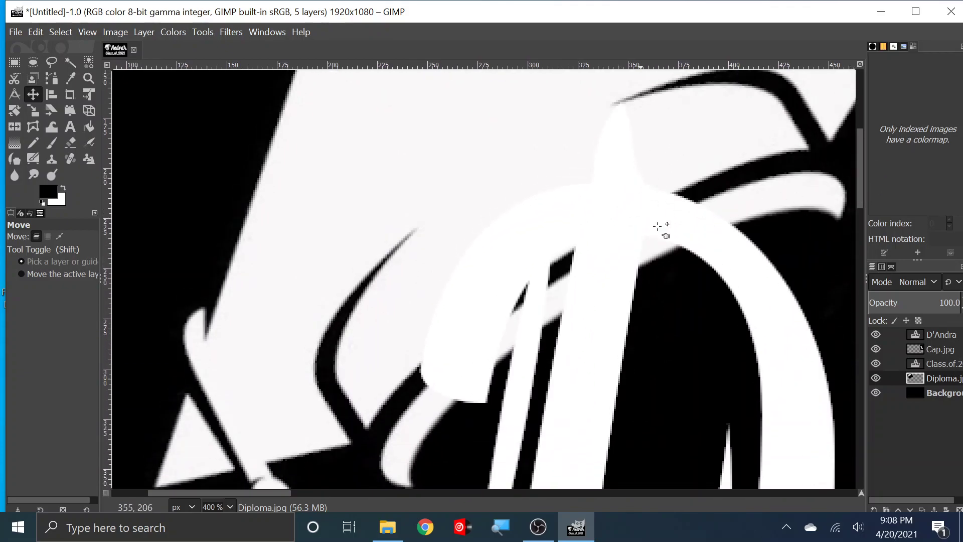
{"action": "left_click", "coordinate": [940, 337]}
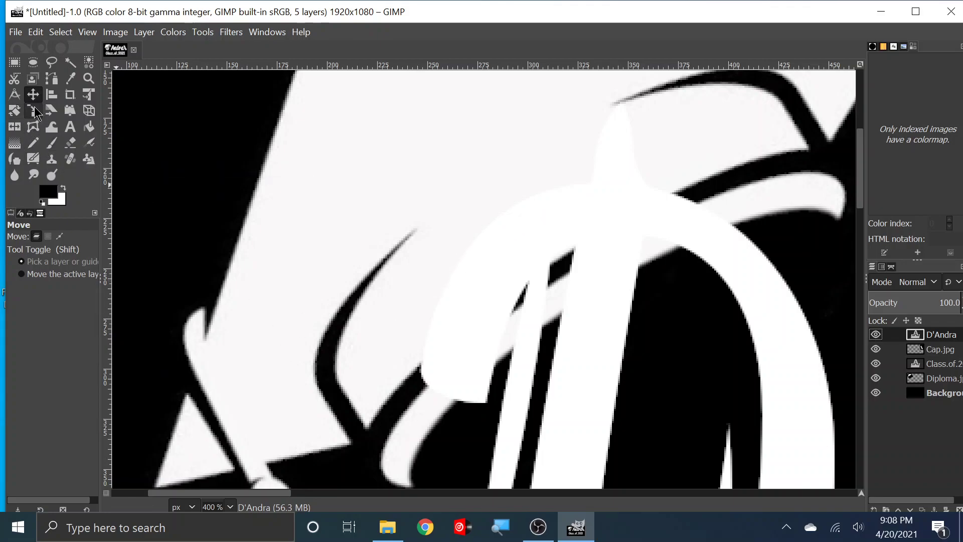
{"action": "left_click", "coordinate": [71, 142]}
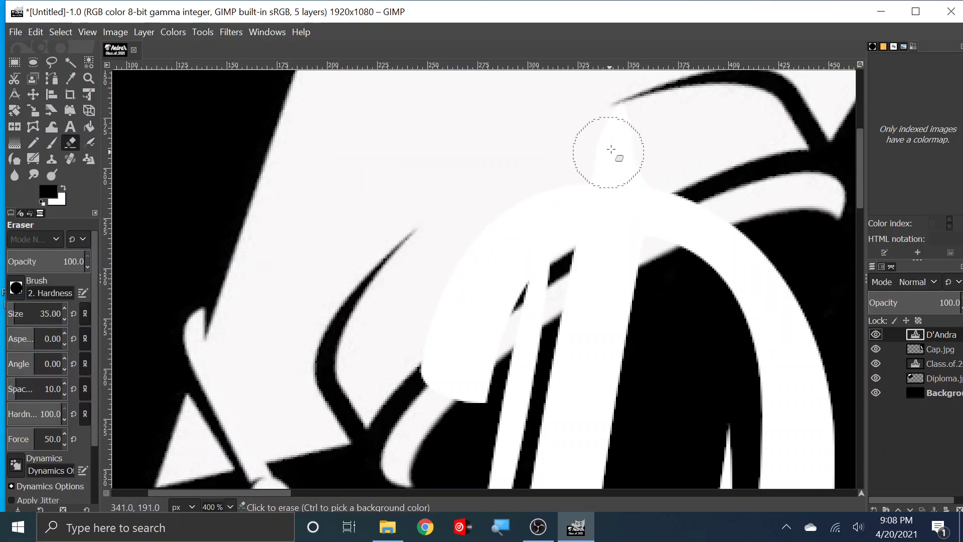
{"action": "mouse_move", "coordinate": [606, 146]}
{"action": "left_mouse_down"}
{"action": "mouse_move", "coordinate": [471, 228]}
{"action": "mouse_move", "coordinate": [432, 280]}
{"action": "mouse_move", "coordinate": [485, 231]}
{"action": "left_mouse_up"}
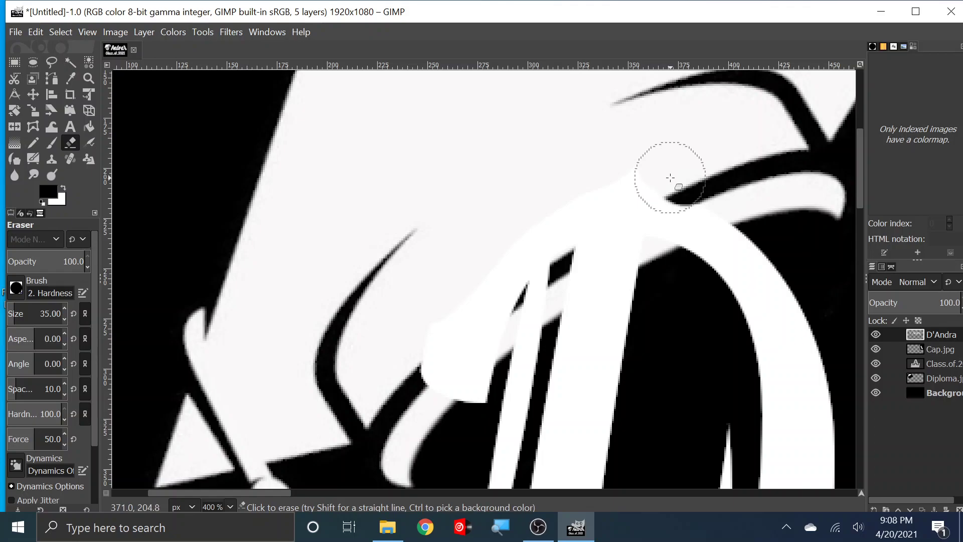
{"action": "mouse_move", "coordinate": [679, 174]}
{"action": "left_mouse_down"}
{"action": "mouse_move", "coordinate": [534, 246]}
{"action": "mouse_move", "coordinate": [495, 282]}
{"action": "left_mouse_up"}
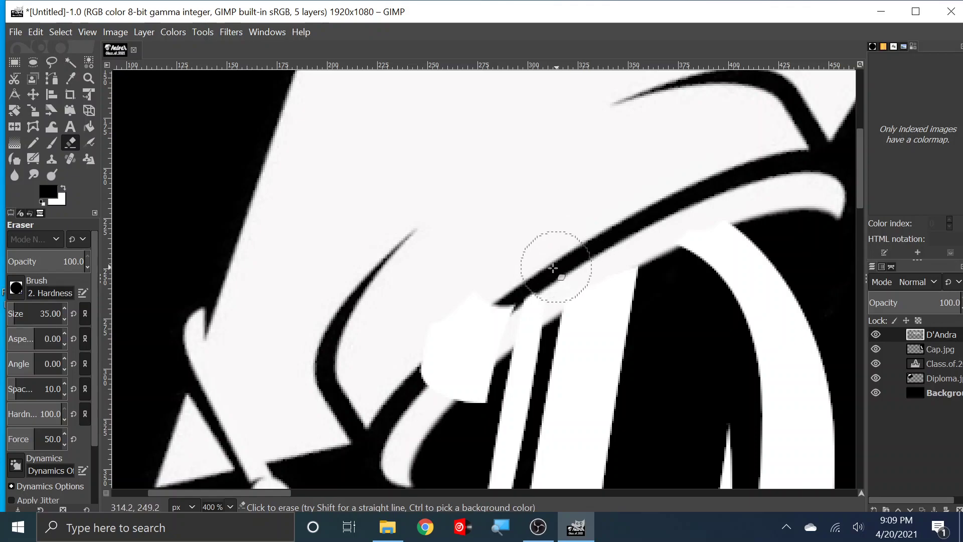
{"action": "mouse_move", "coordinate": [502, 295]}
{"action": "left_mouse_down"}
{"action": "mouse_move", "coordinate": [464, 312]}
{"action": "mouse_move", "coordinate": [430, 352]}
{"action": "mouse_move", "coordinate": [424, 380]}
{"action": "mouse_move", "coordinate": [441, 358]}
{"action": "mouse_move", "coordinate": [434, 346]}
{"action": "mouse_move", "coordinate": [461, 342]}
{"action": "mouse_move", "coordinate": [517, 303]}
{"action": "left_mouse_up"}
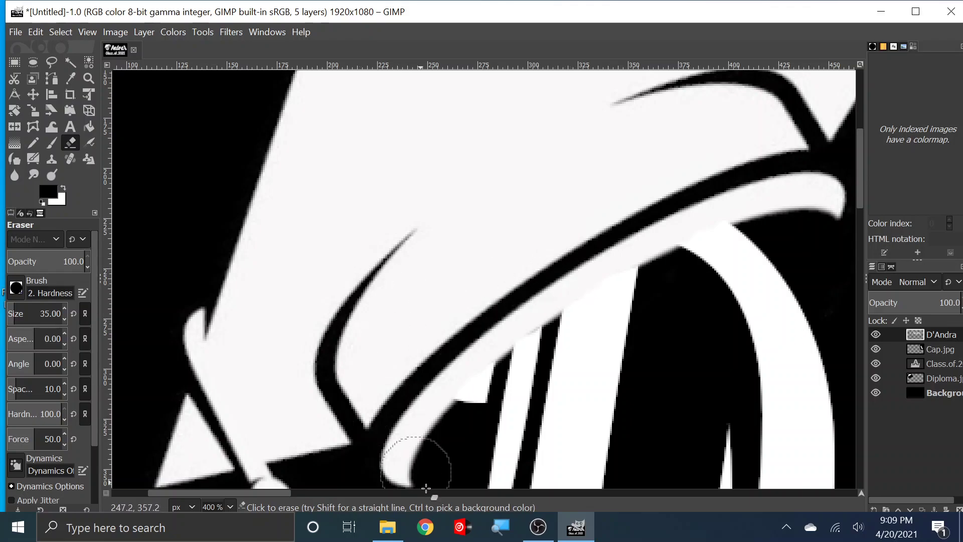
Extend the upper edge of the "Class.of.2021" text box slightly upward so the line sits closer to the name.
{"action": "left_click", "coordinate": [231, 507]}
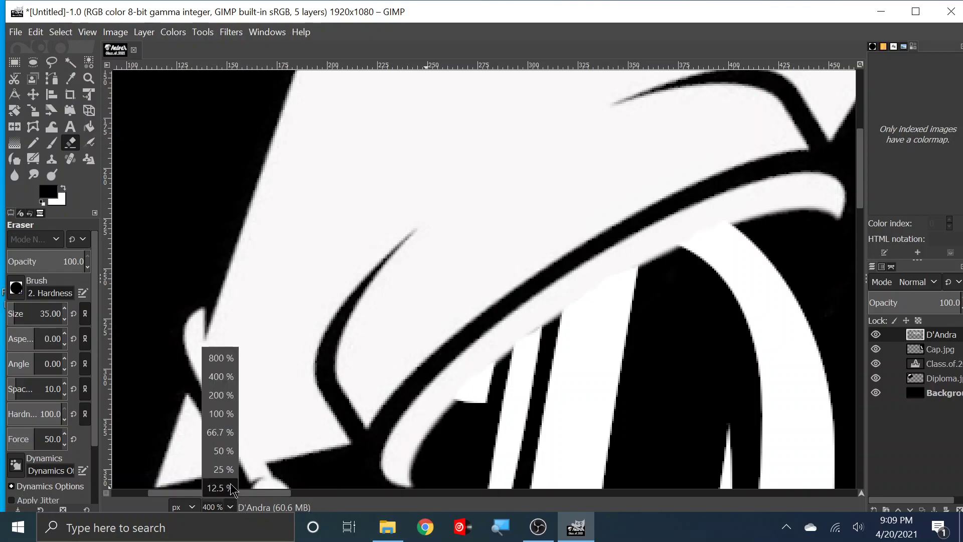
{"action": "left_click", "coordinate": [216, 432]}
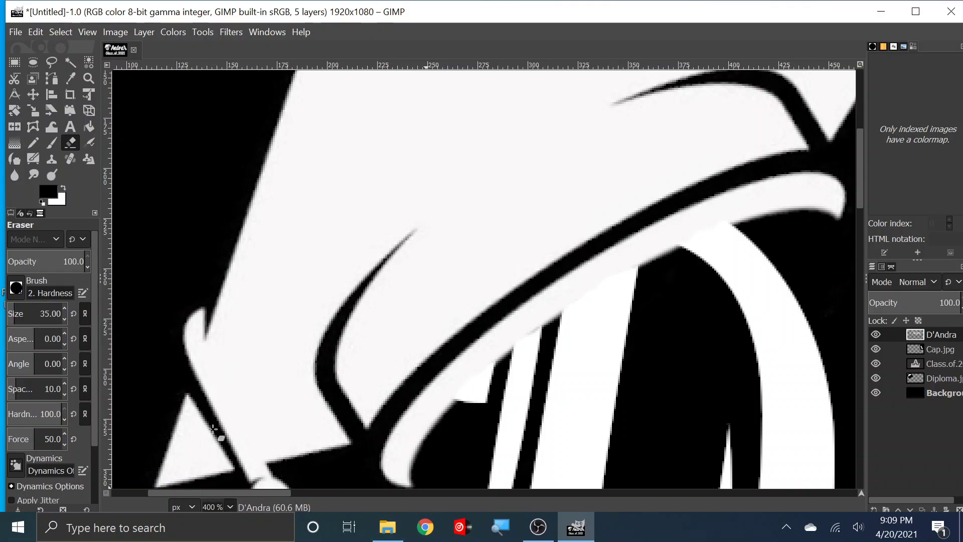
{"action": "left_click", "coordinate": [917, 394]}
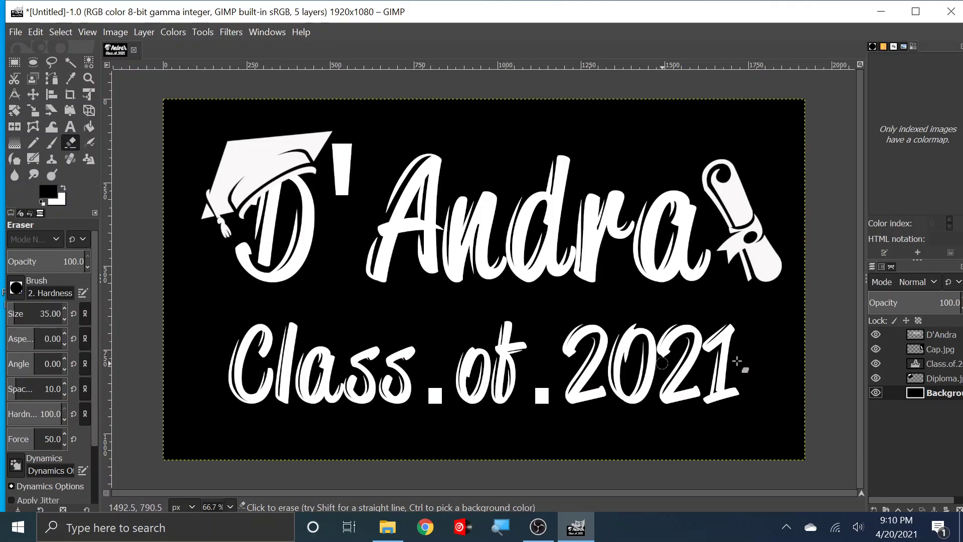
{"action": "left_click", "coordinate": [942, 362]}
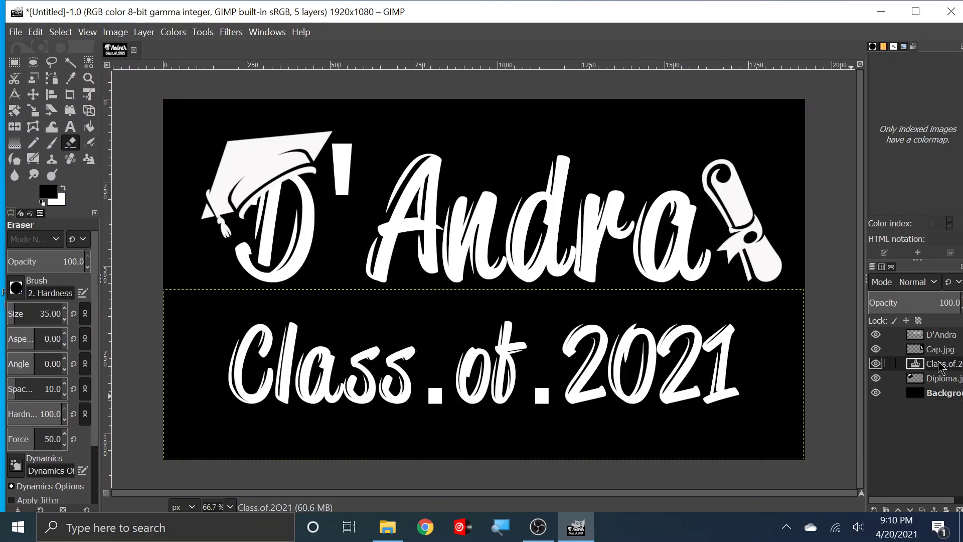
{"action": "left_click", "coordinate": [71, 126]}
{"action": "left_click", "coordinate": [778, 358]}
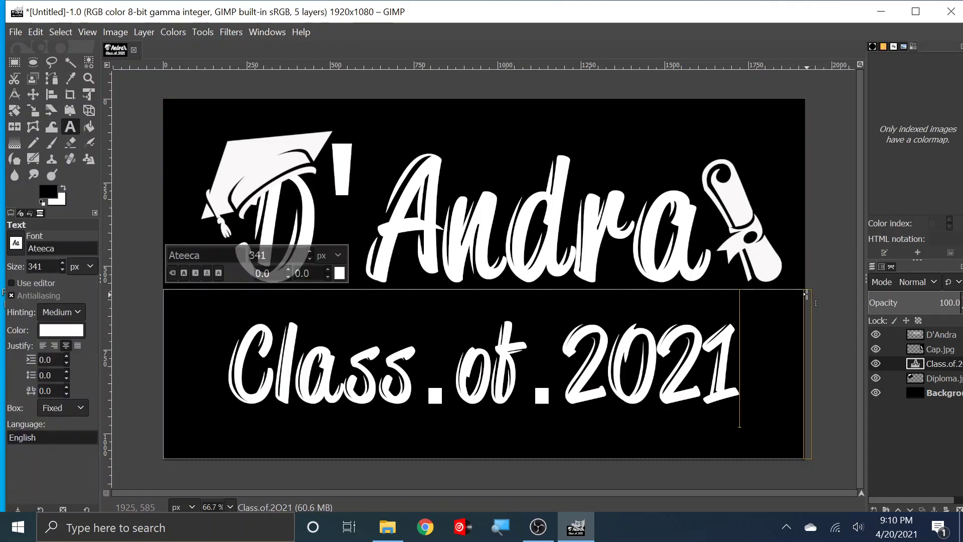
{"action": "left_click_drag", "start_coordinate": [818, 296], "coordinate": [820, 290]}
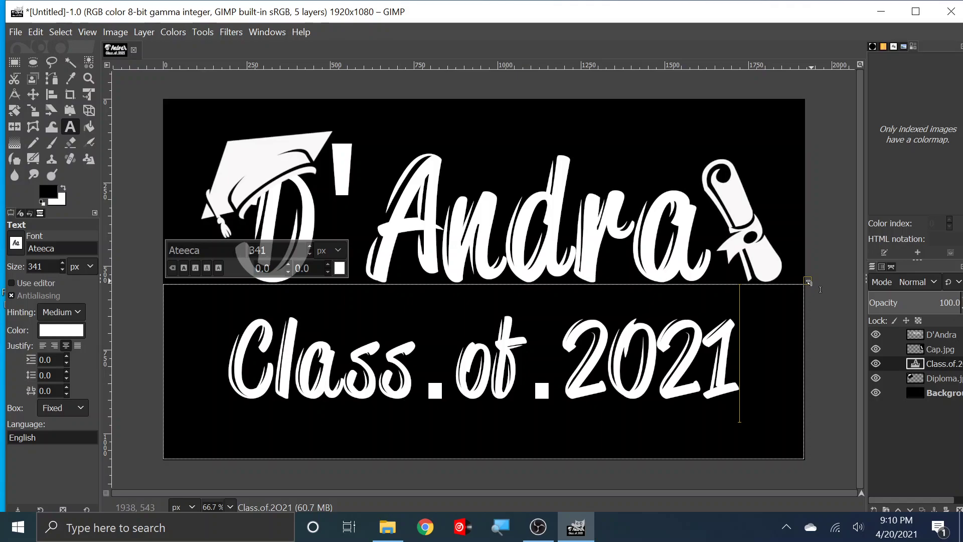
Set the size of the whole "Class.of.2021" text to 380 px.
{"action": "left_click_drag", "start_coordinate": [741, 391], "coordinate": [225, 412]}
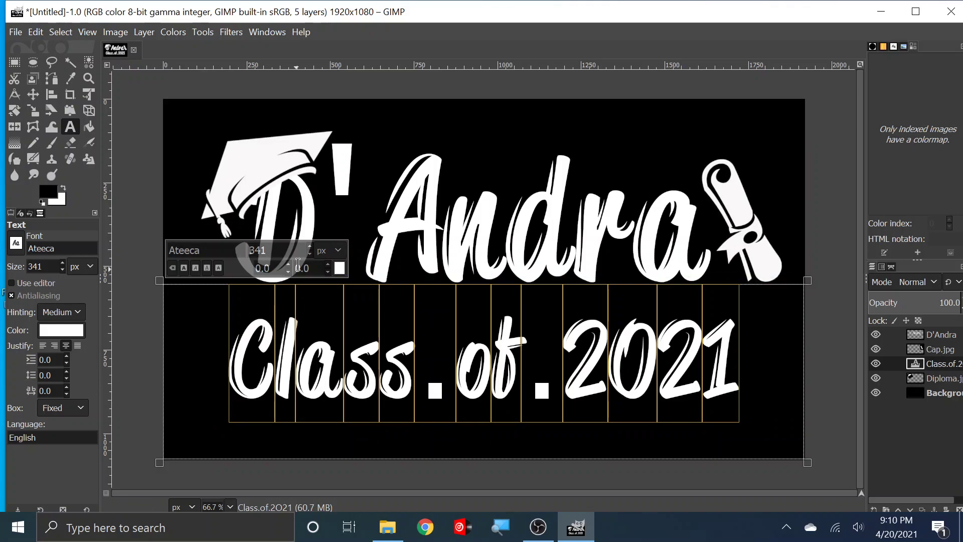
{"action": "scroll", "coordinate": [310, 246], "scroll_direction": "up", "scroll_amount": 9}
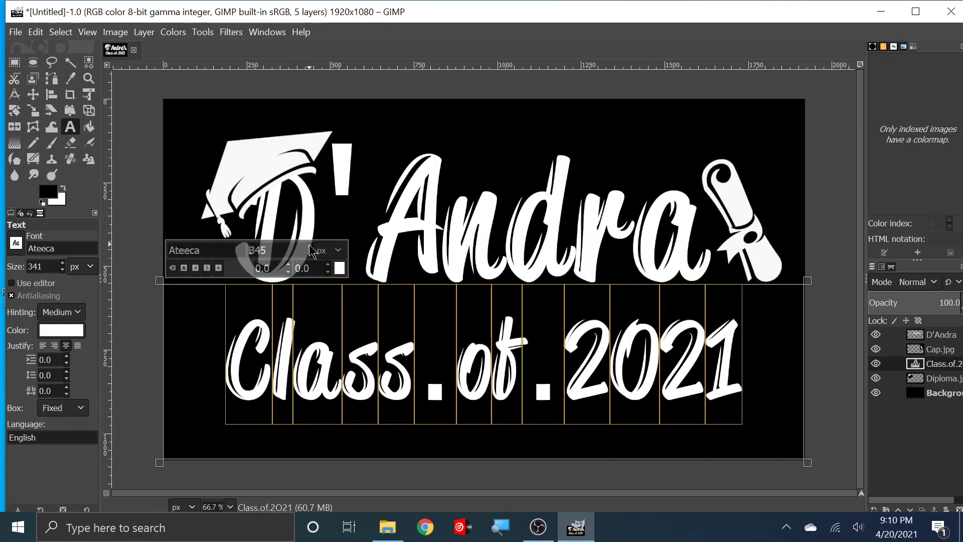
{"action": "scroll", "coordinate": [311, 250], "scroll_direction": "up", "scroll_amount": 9}
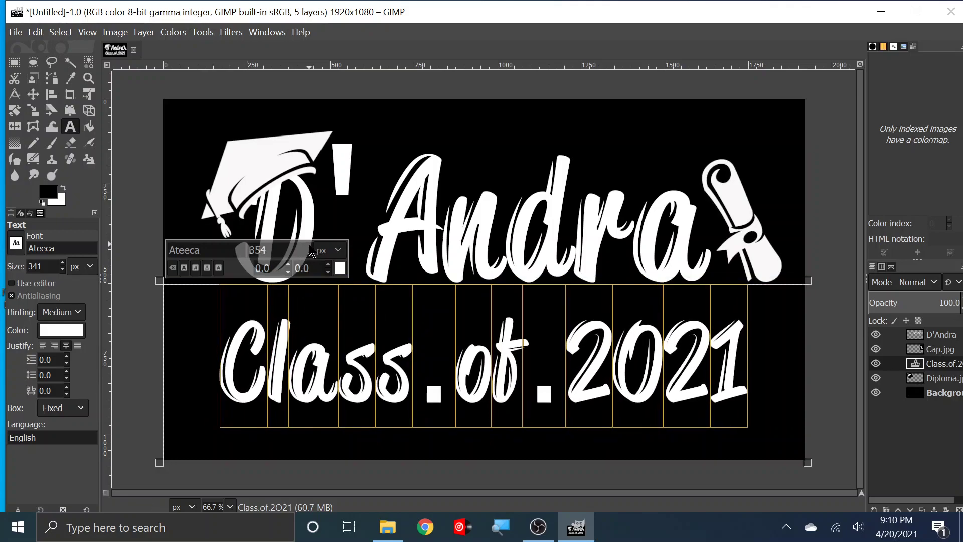
{"action": "scroll", "coordinate": [311, 250], "scroll_direction": "up", "scroll_amount": 5}
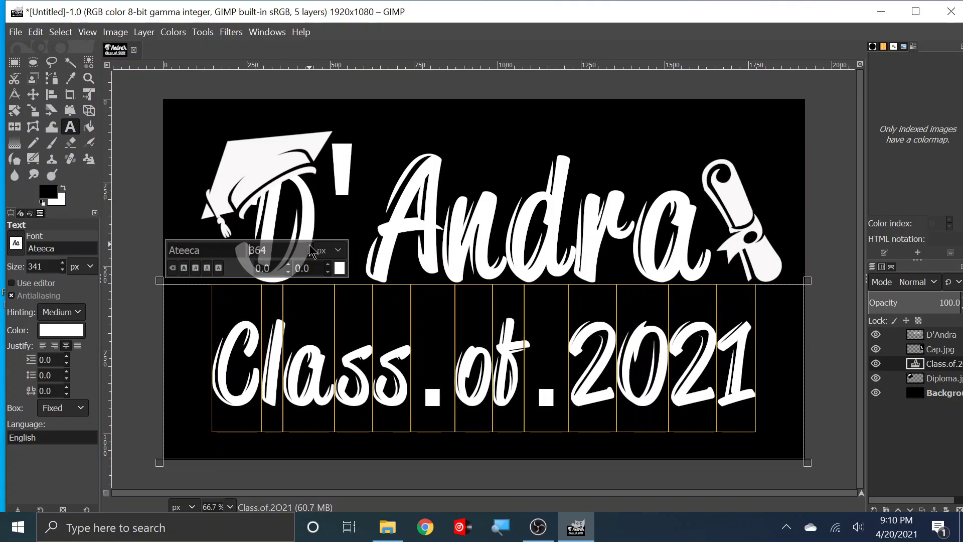
{"action": "scroll", "coordinate": [311, 250], "scroll_direction": "up", "scroll_amount": 10}
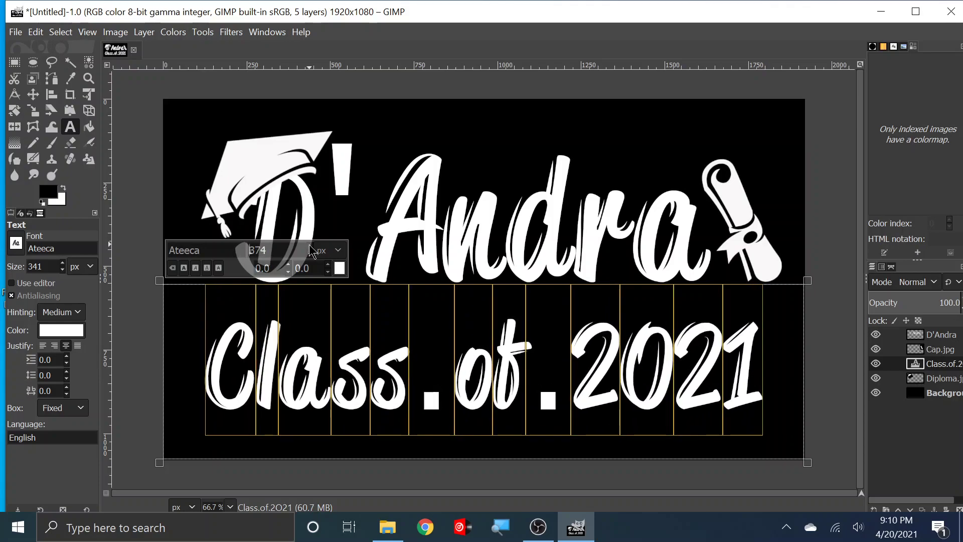
{"action": "scroll", "coordinate": [311, 250], "scroll_direction": "up", "scroll_amount": 10}
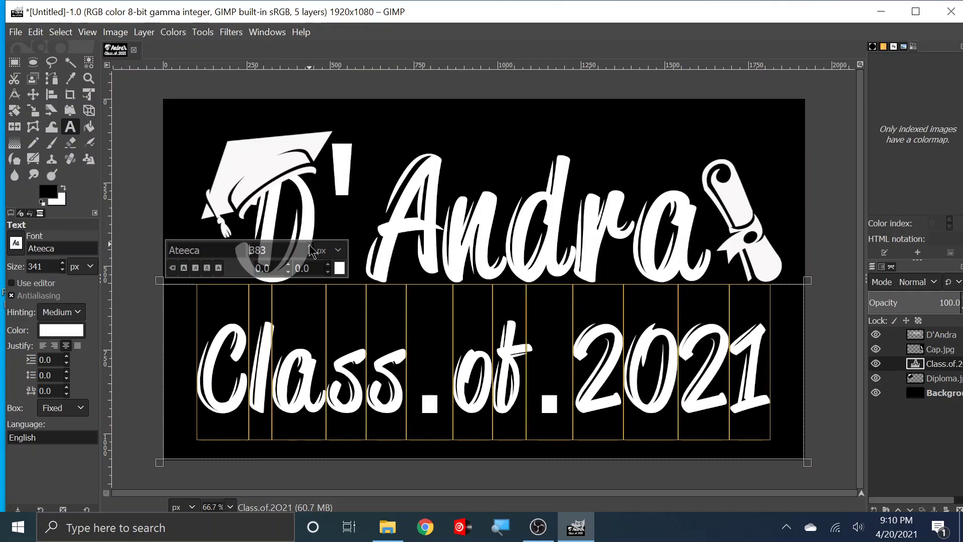
{"action": "scroll", "coordinate": [311, 250], "scroll_direction": "up", "scroll_amount": 9}
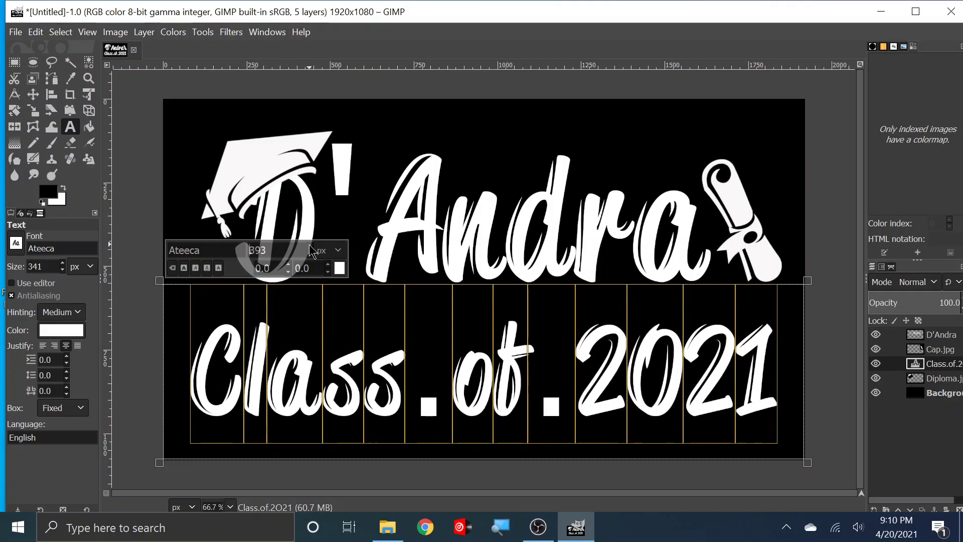
{"action": "scroll", "coordinate": [312, 250], "scroll_direction": "up", "scroll_amount": 3}
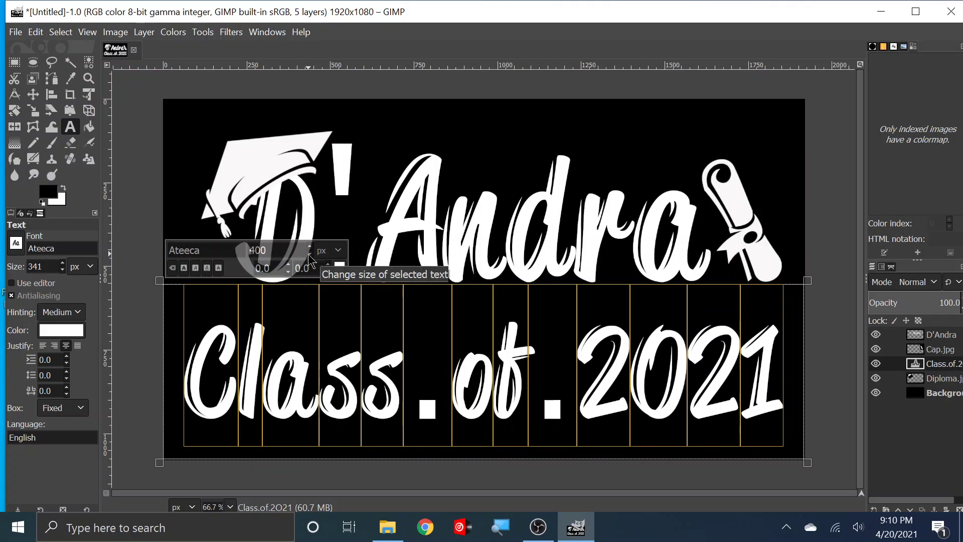
{"action": "scroll", "coordinate": [309, 257], "scroll_direction": "down", "scroll_amount": 8}
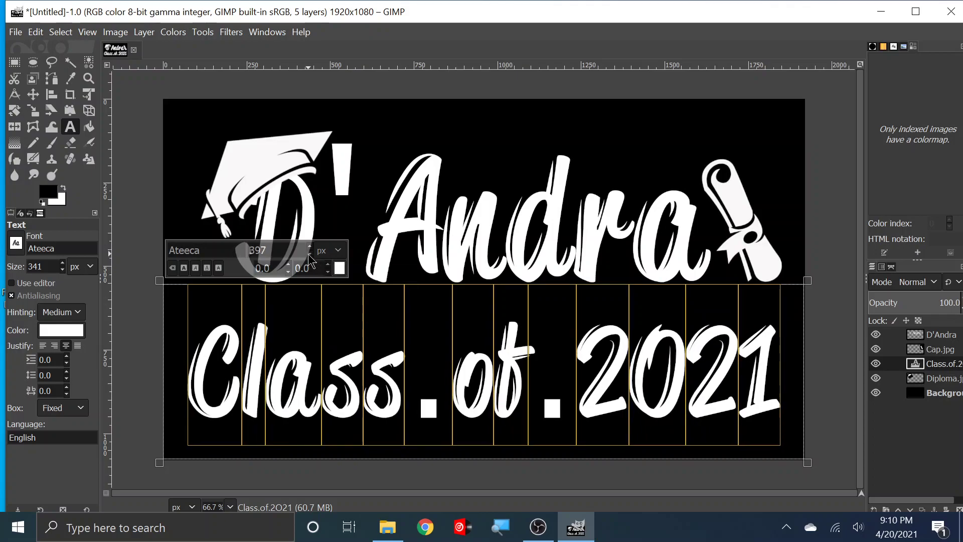
{"action": "scroll", "coordinate": [310, 257], "scroll_direction": "down", "scroll_amount": 10}
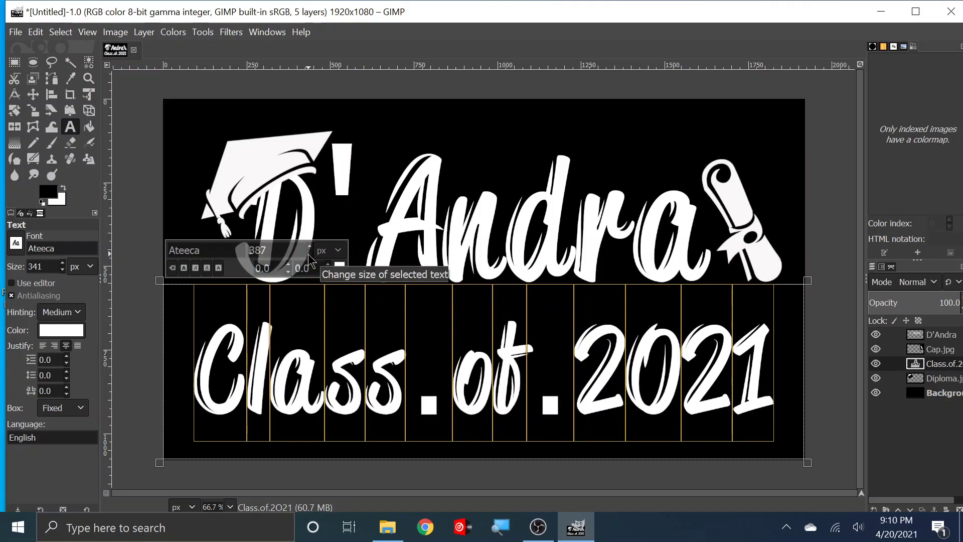
{"action": "scroll", "coordinate": [310, 258], "scroll_direction": "down", "scroll_amount": 2}
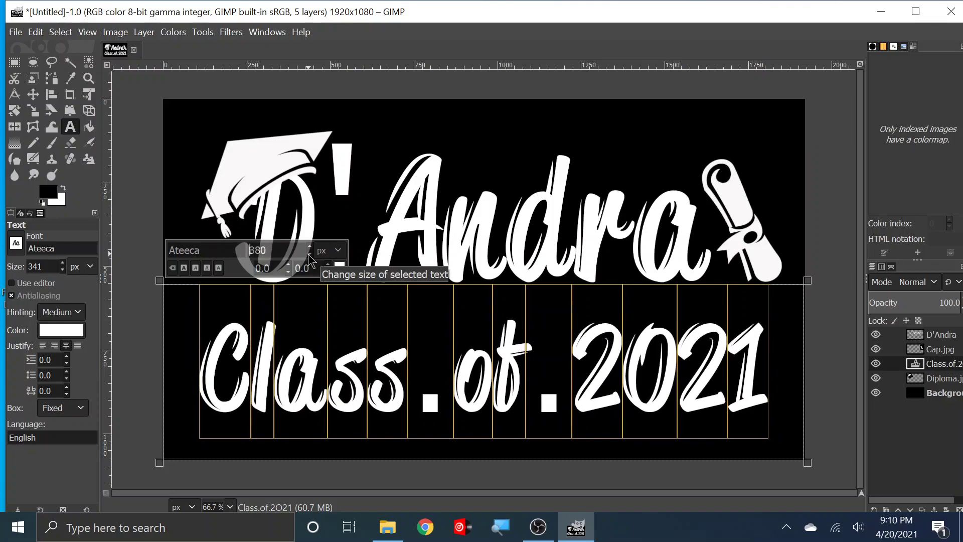
Extend the "Class.of.2021" text box further upward to a height of about 546 px, raising the line again.
{"action": "left_click", "coordinate": [933, 402]}
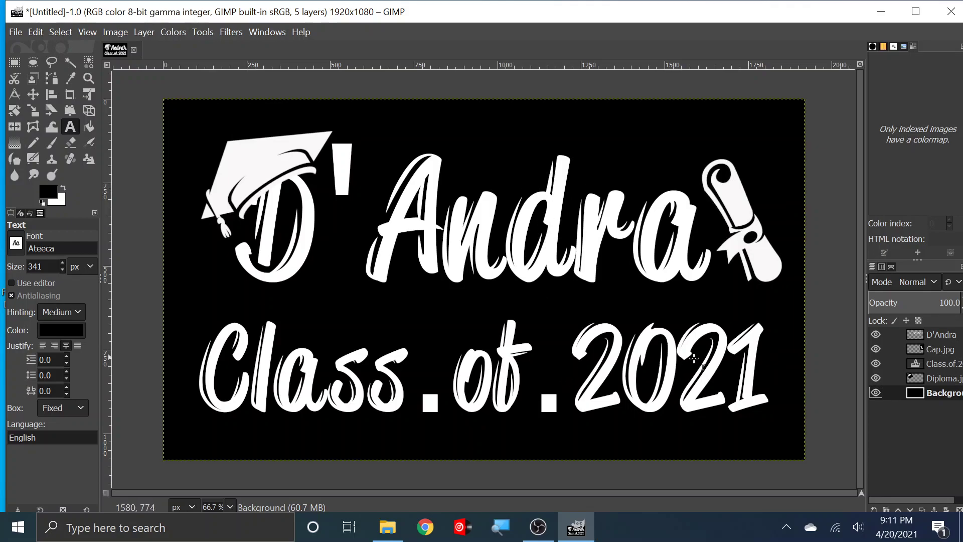
{"action": "left_click", "coordinate": [597, 394]}
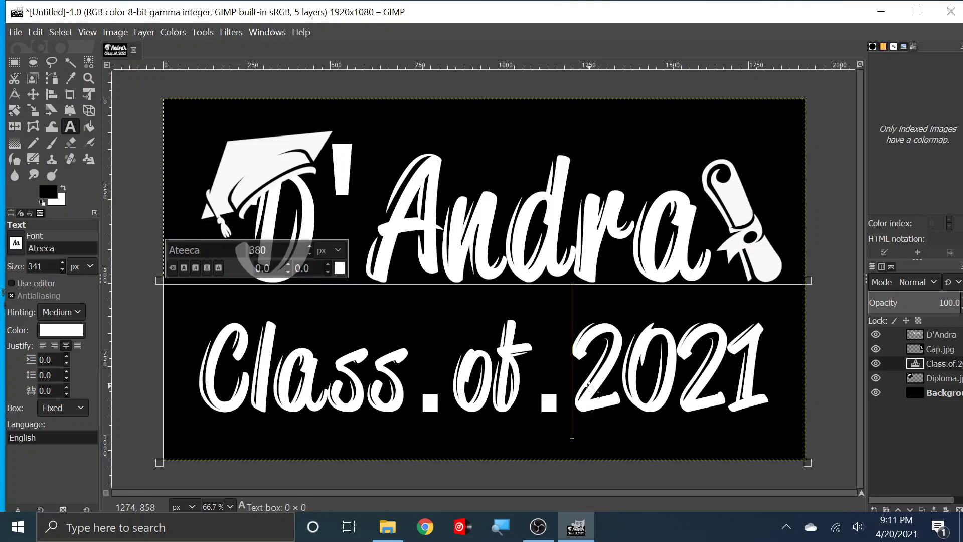
{"action": "left_click_drag", "start_coordinate": [809, 286], "coordinate": [808, 275]}
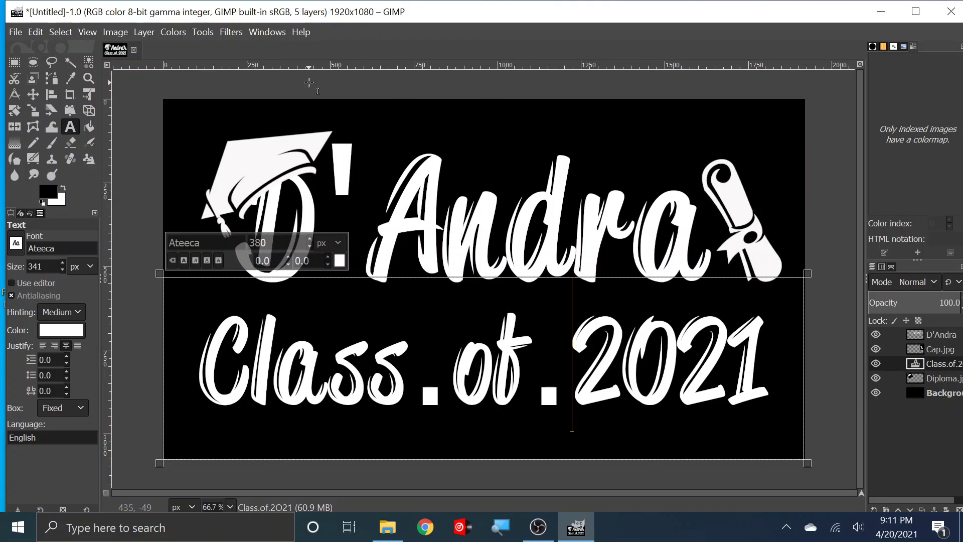
{"action": "left_click", "coordinate": [202, 32]}
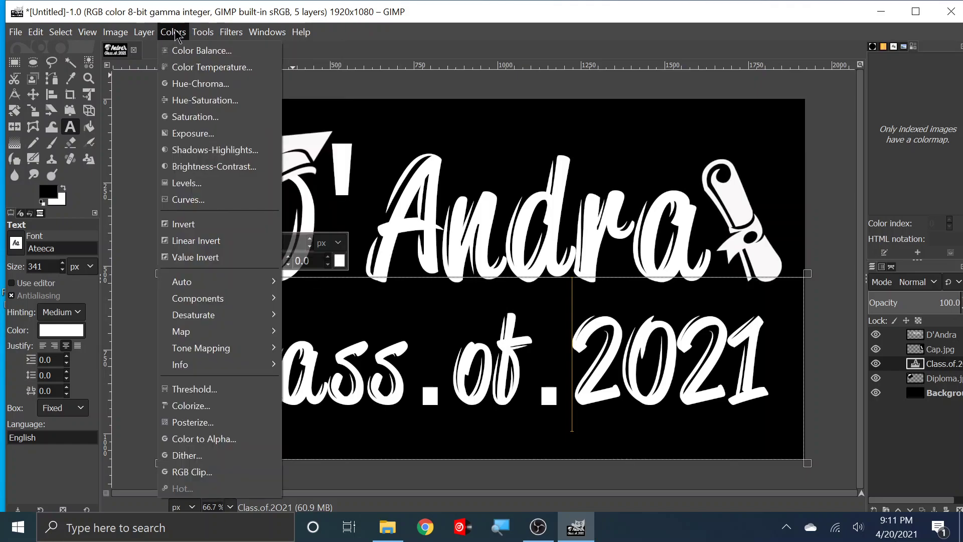
{"action": "mouse_move", "coordinate": [146, 37]}
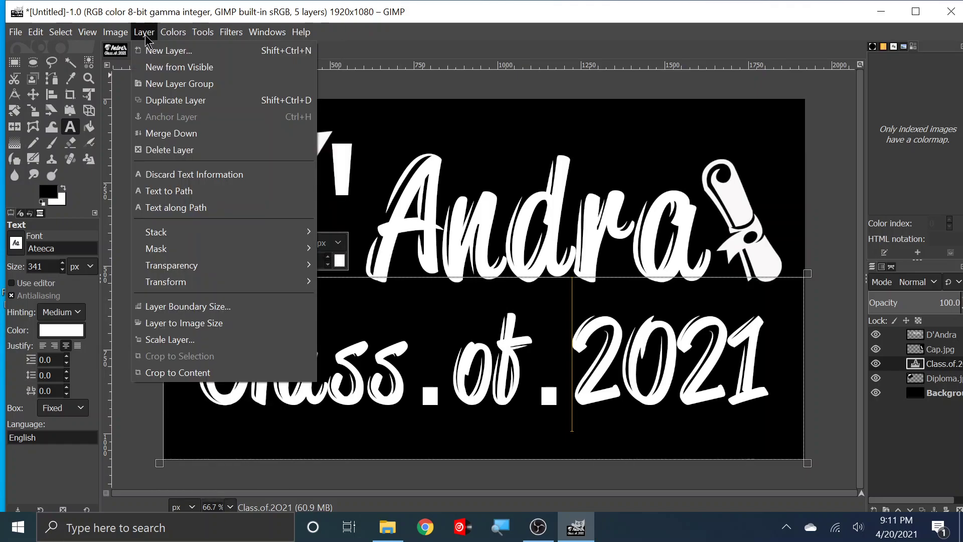
{"action": "left_click", "coordinate": [158, 341]}
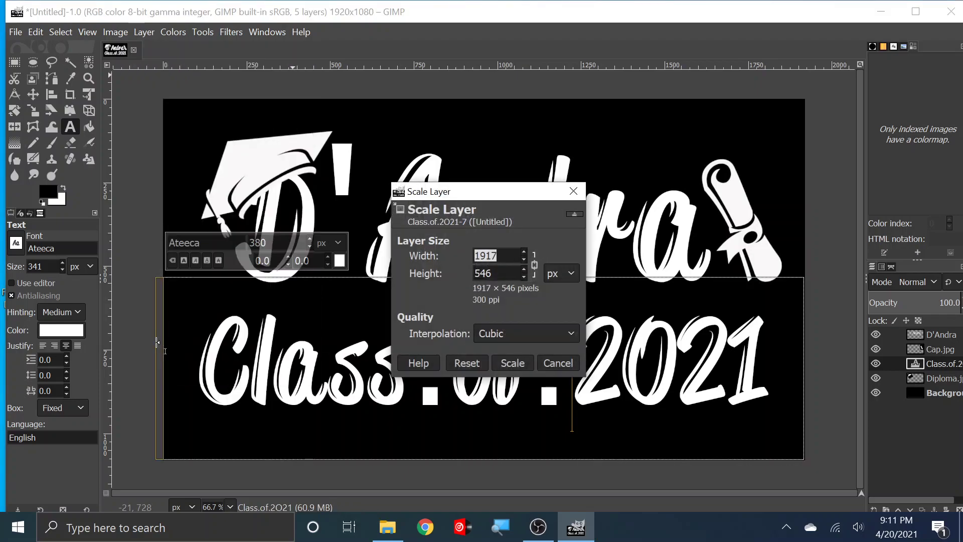
{"action": "left_click", "coordinate": [567, 365]}
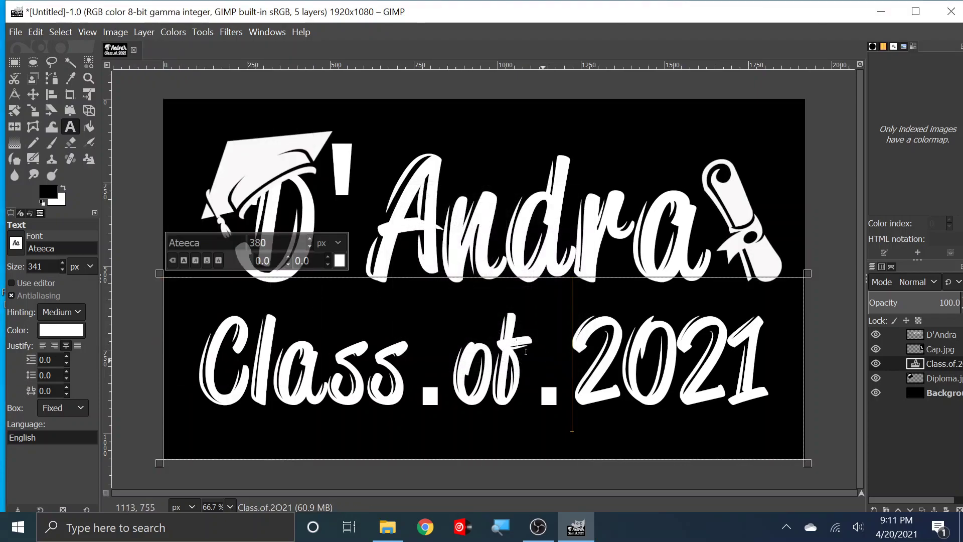
{"action": "left_click", "coordinate": [150, 35]}
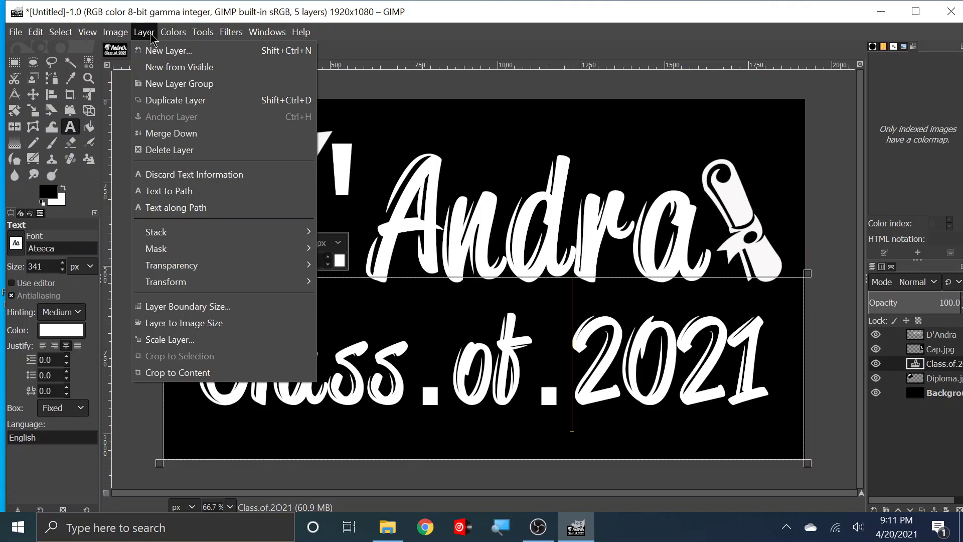
{"action": "left_click", "coordinate": [170, 32]}
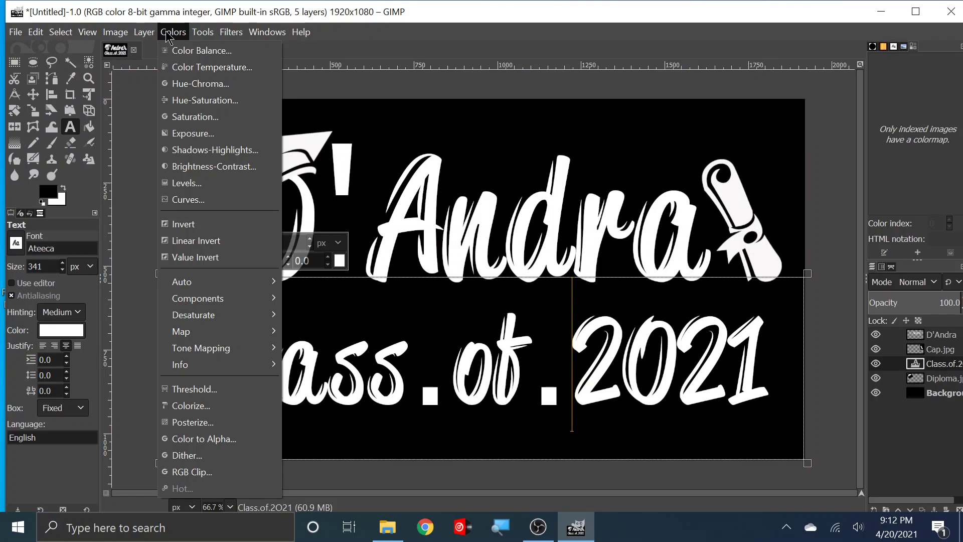
{"action": "mouse_move", "coordinate": [196, 34]}
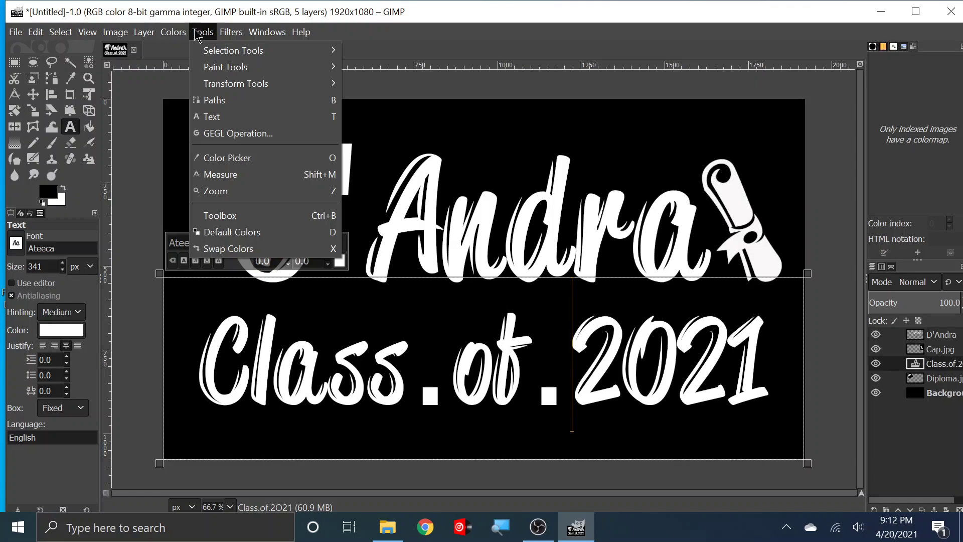
{"action": "mouse_move", "coordinate": [115, 35]}
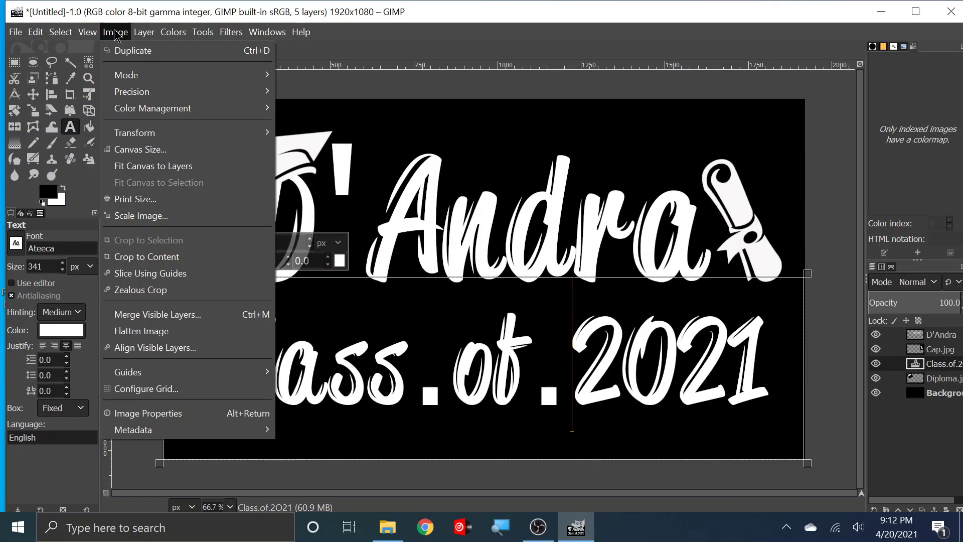
{"action": "left_click", "coordinate": [115, 35]}
Show the grid over the image and check the alignment of the name, cap, diploma and "Class.of.2021" line against it.
{"action": "left_click", "coordinate": [87, 35]}
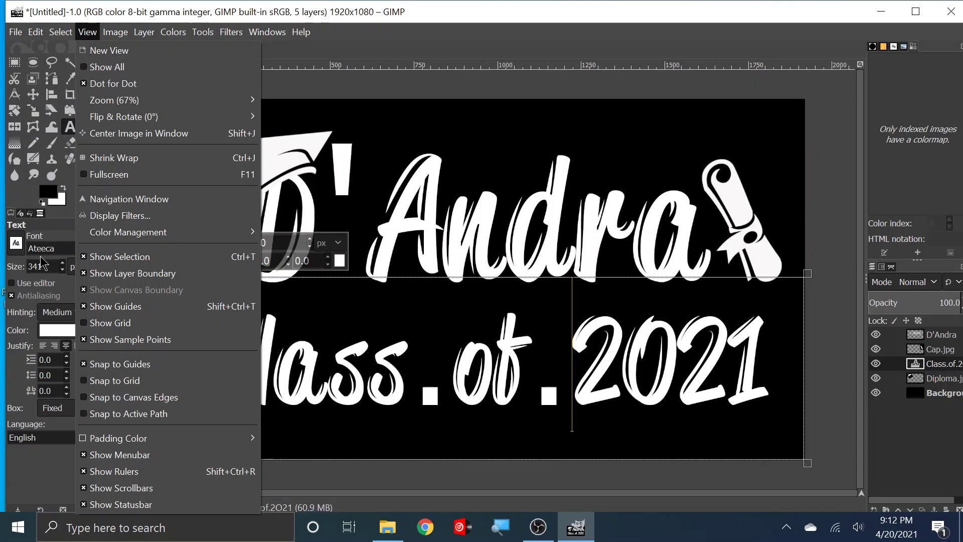
{"action": "left_click", "coordinate": [89, 323]}
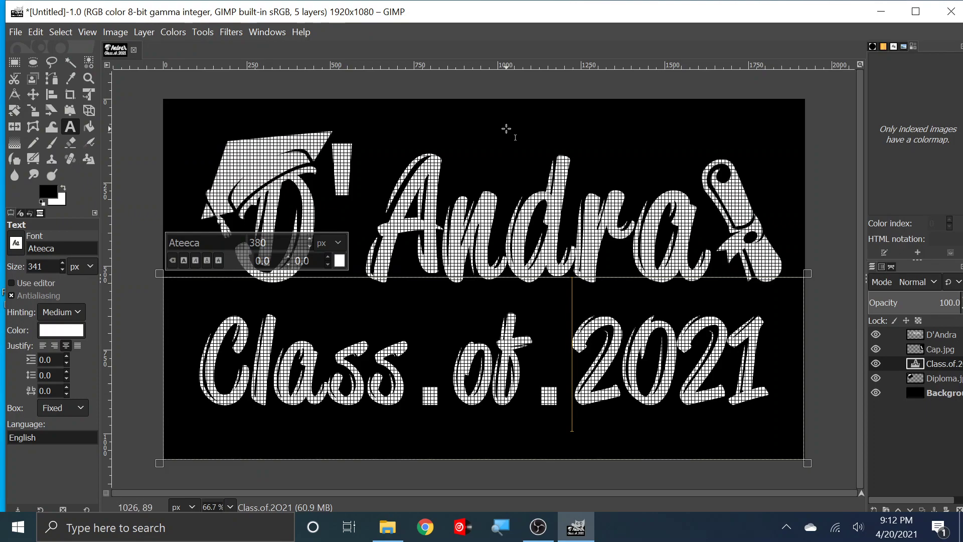
{"action": "left_click", "coordinate": [230, 507]}
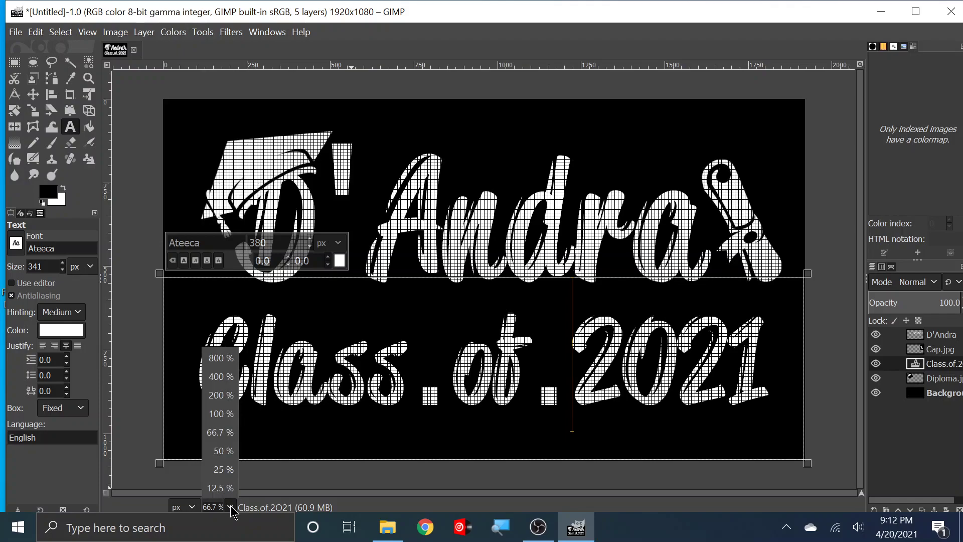
{"action": "left_click", "coordinate": [221, 395]}
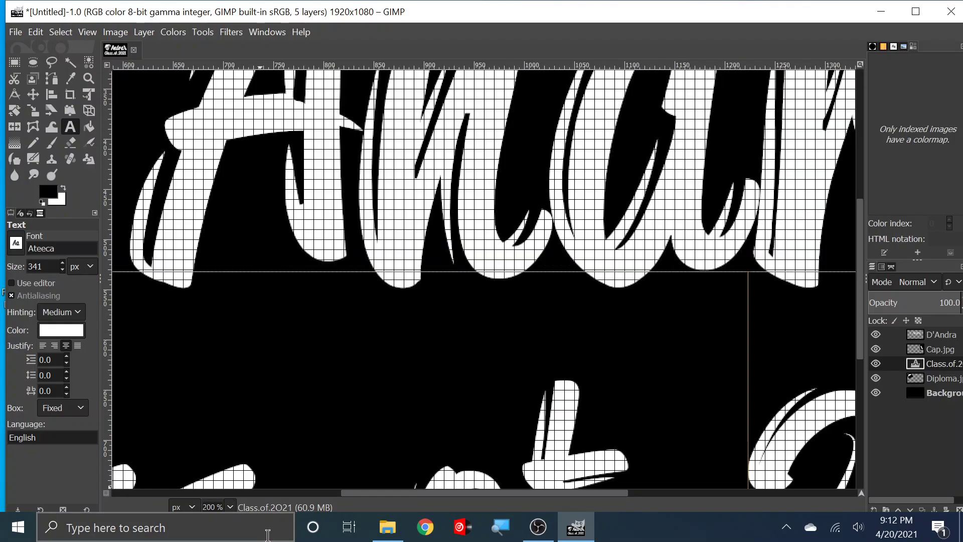
{"action": "left_click", "coordinate": [231, 508]}
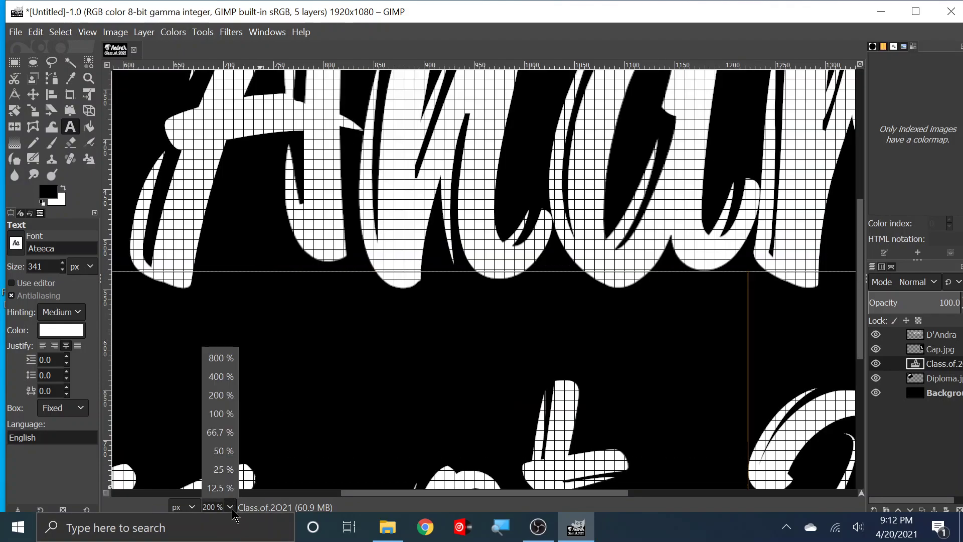
{"action": "left_click", "coordinate": [220, 414]}
{"action": "left_click", "coordinate": [231, 508]}
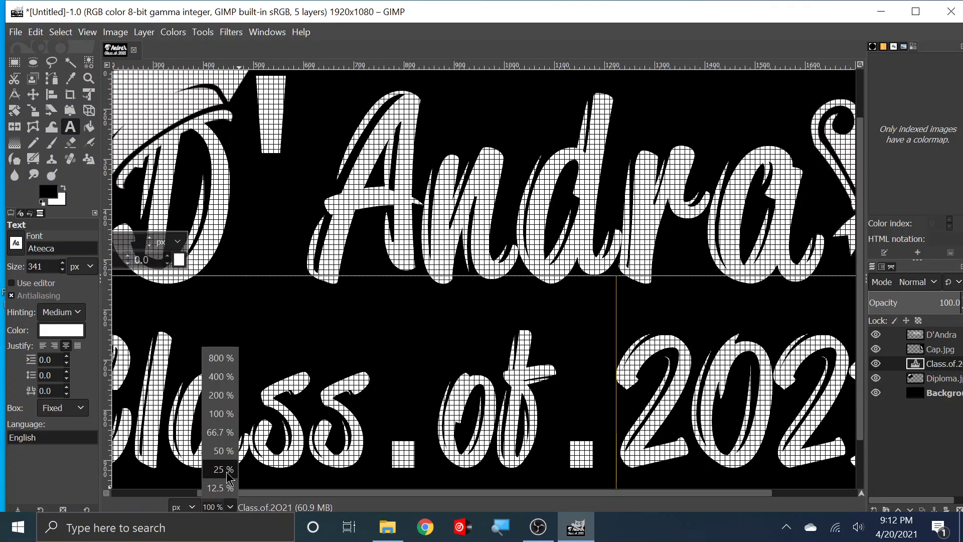
{"action": "left_click", "coordinate": [221, 454]}
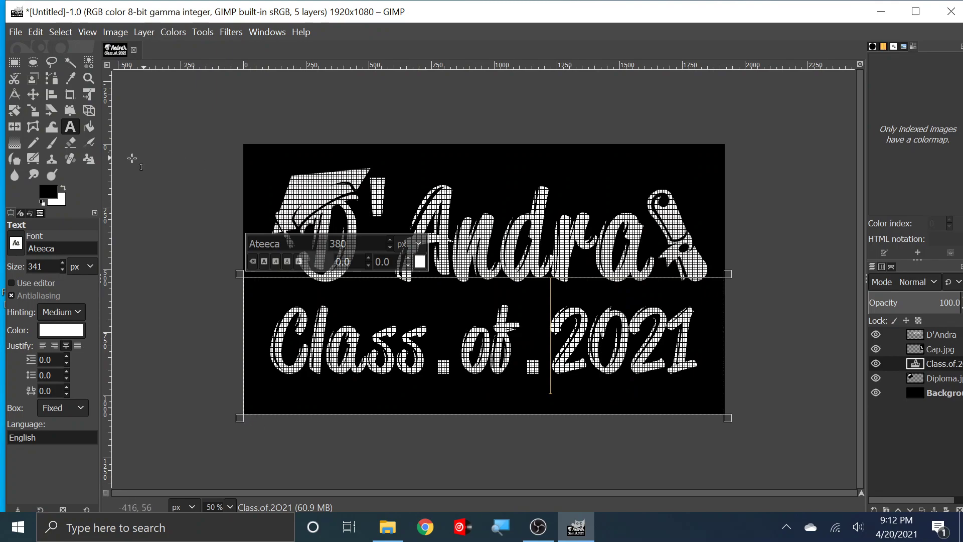
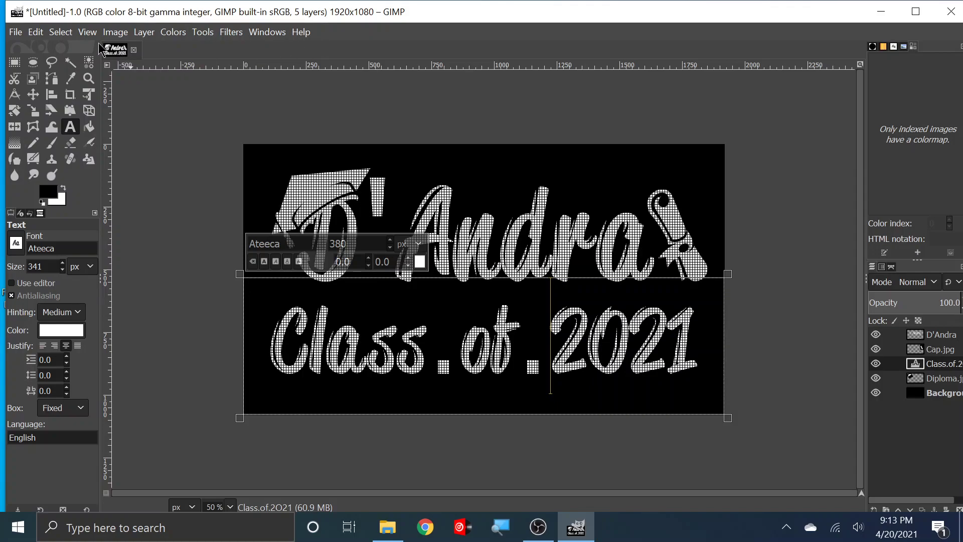
Hide the grid over the image and leave the text box by making the background layer active.
{"action": "left_click", "coordinate": [88, 33]}
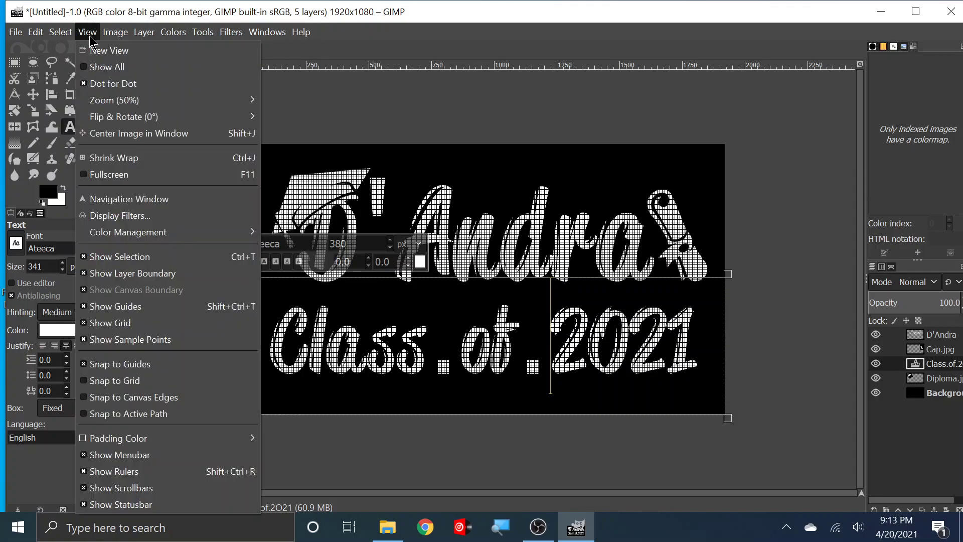
{"action": "left_click", "coordinate": [85, 324]}
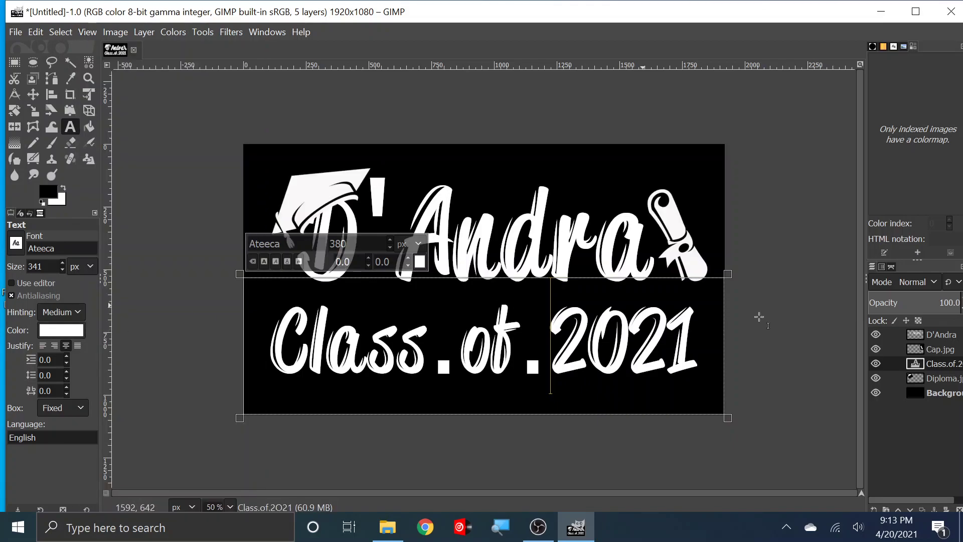
{"action": "left_click", "coordinate": [923, 397]}
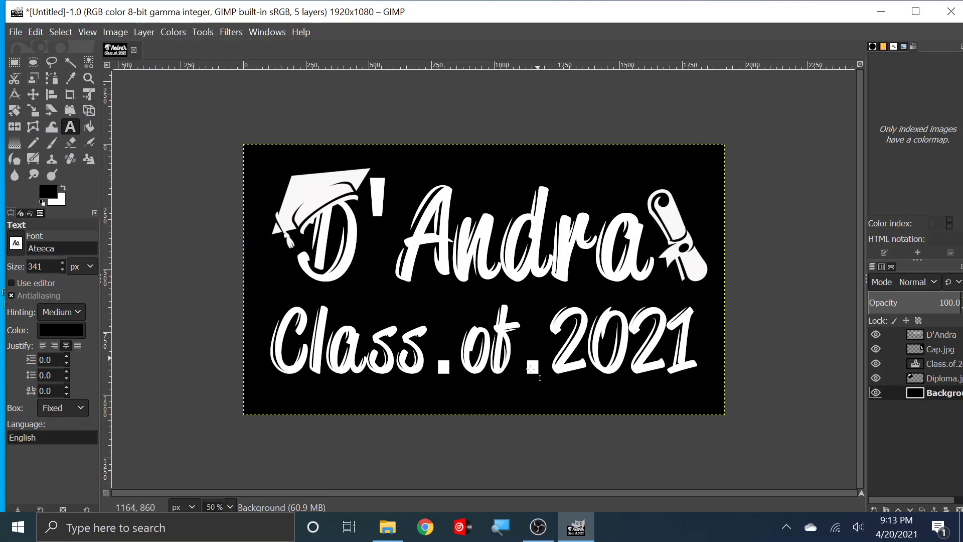
Paint over the two dots in the "Class.of.2021" line in black with a 35 px Paintbrush on that text's layer.
{"action": "left_click", "coordinate": [939, 364]}
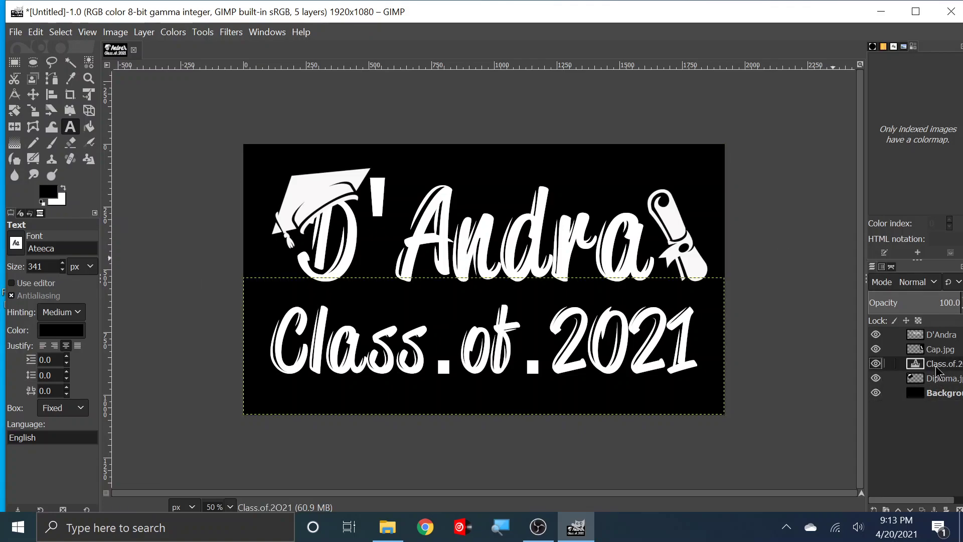
{"action": "left_click", "coordinate": [51, 143]}
{"action": "mouse_move", "coordinate": [444, 357]}
{"action": "left_mouse_down"}
{"action": "mouse_move", "coordinate": [438, 370]}
{"action": "mouse_move", "coordinate": [443, 358]}
{"action": "mouse_move", "coordinate": [450, 369]}
{"action": "left_mouse_up"}
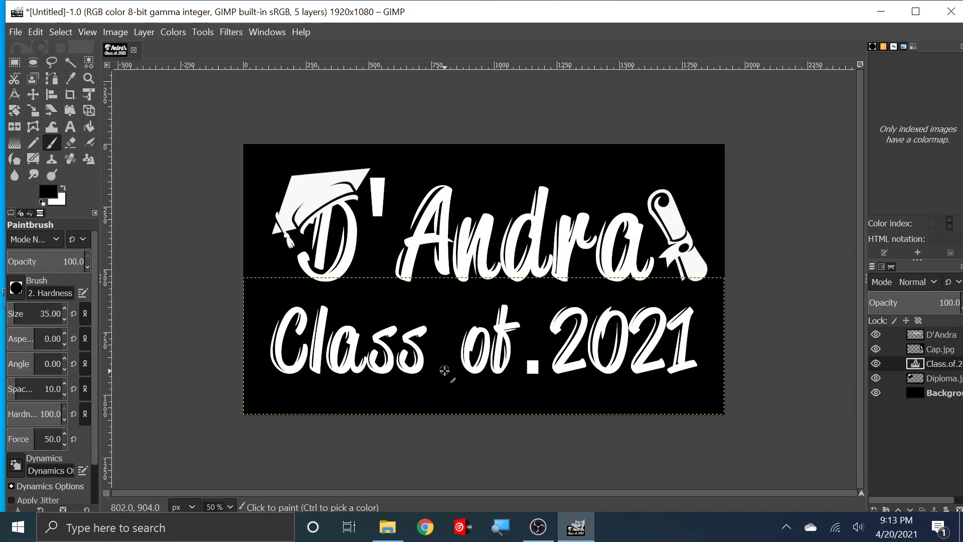
{"action": "mouse_move", "coordinate": [529, 371]}
{"action": "left_mouse_down"}
{"action": "mouse_move", "coordinate": [527, 358]}
{"action": "mouse_move", "coordinate": [535, 373]}
{"action": "left_mouse_up"}
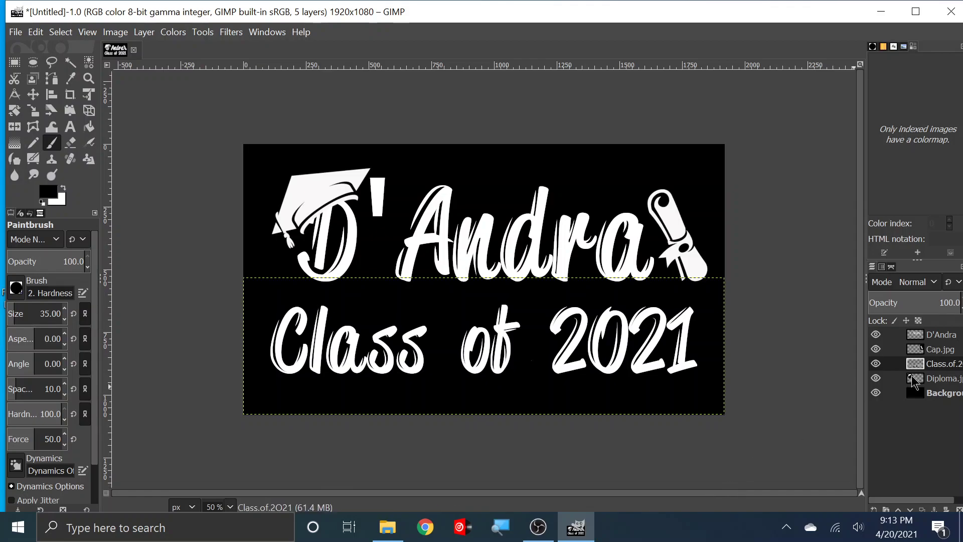
{"action": "left_click", "coordinate": [924, 395]}
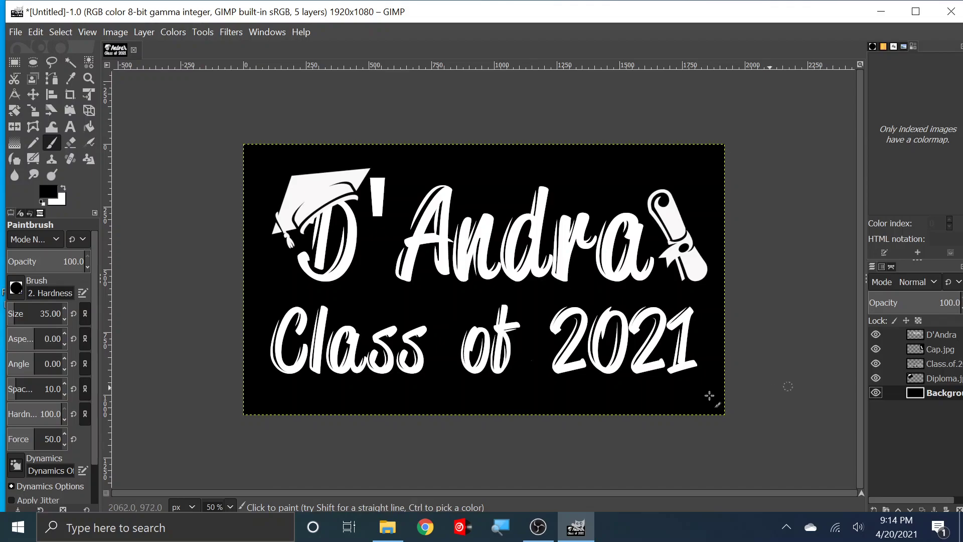
Inspect the edges of the name's letters and the cap up close at 800% and 400% magnification.
{"action": "left_click", "coordinate": [230, 507]}
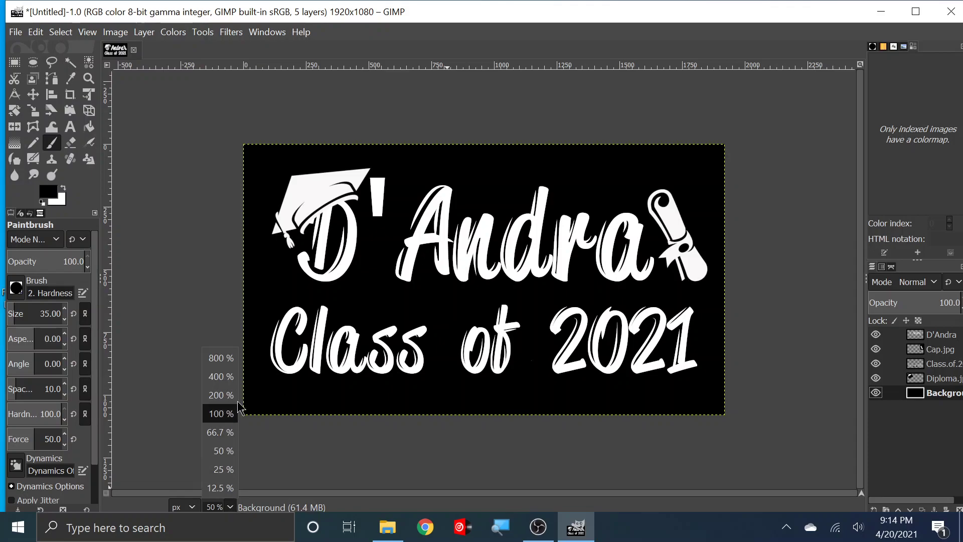
{"action": "left_click", "coordinate": [225, 358]}
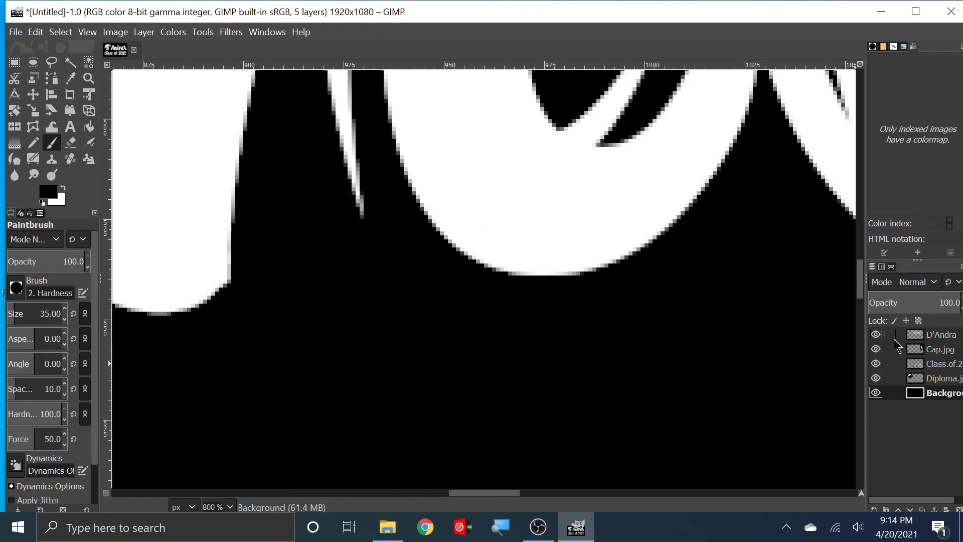
{"action": "mouse_move", "coordinate": [861, 285]}
{"action": "left_mouse_down"}
{"action": "mouse_move", "coordinate": [890, 141]}
{"action": "mouse_move", "coordinate": [888, 241]}
{"action": "left_mouse_up"}
{"action": "scroll", "coordinate": [480, 503], "scroll_direction": "left", "scroll_amount": 10}
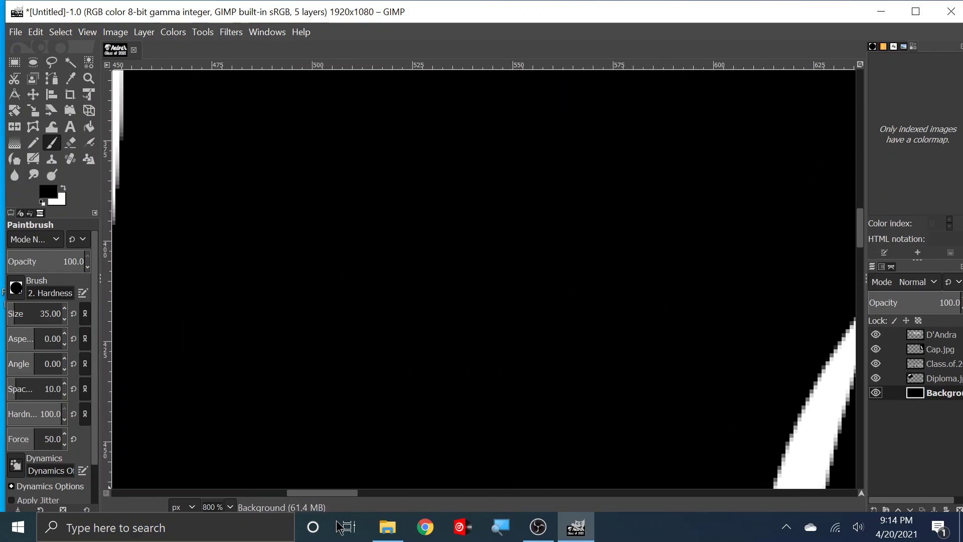
{"action": "left_click_drag", "start_coordinate": [860, 225], "coordinate": [888, 186]}
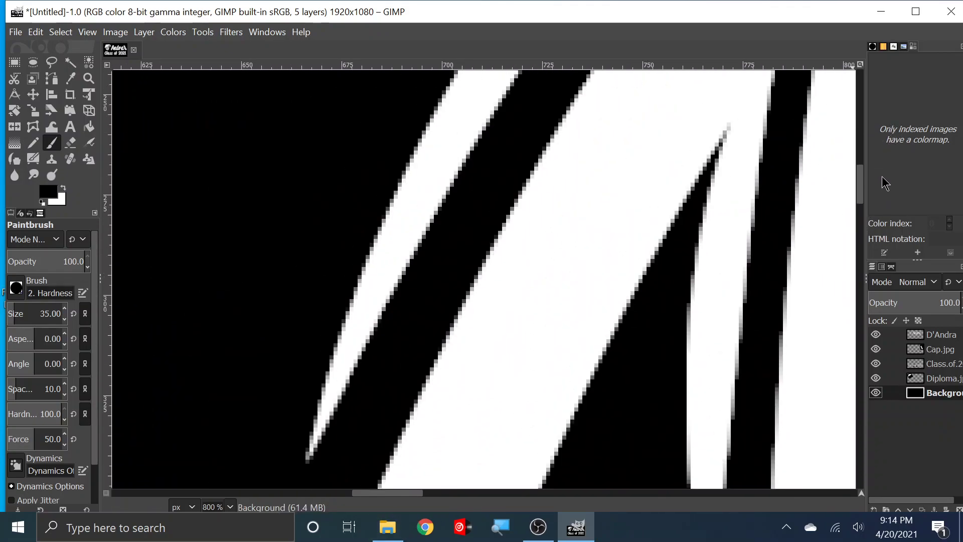
{"action": "left_click", "coordinate": [230, 507]}
{"action": "left_click", "coordinate": [228, 382]}
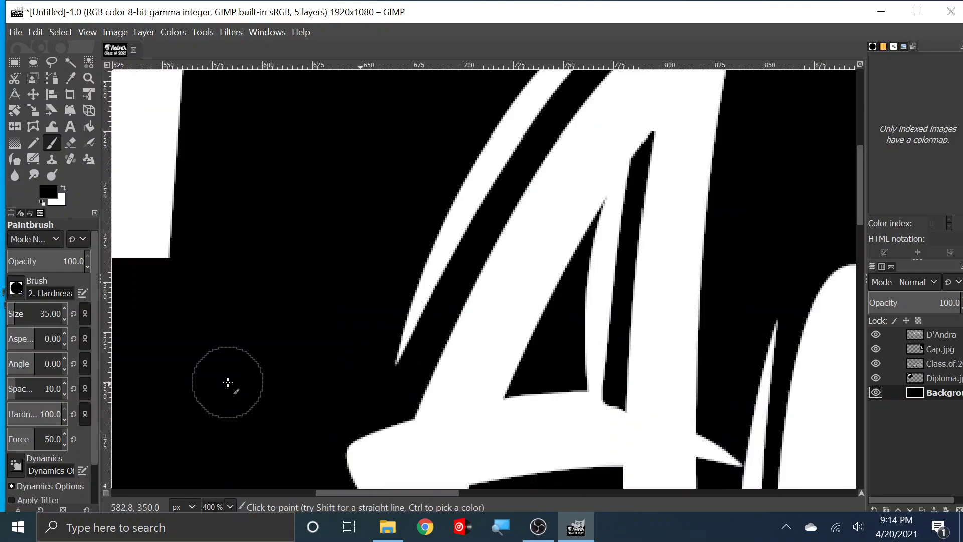
{"action": "left_click_drag", "start_coordinate": [447, 494], "coordinate": [295, 517]}
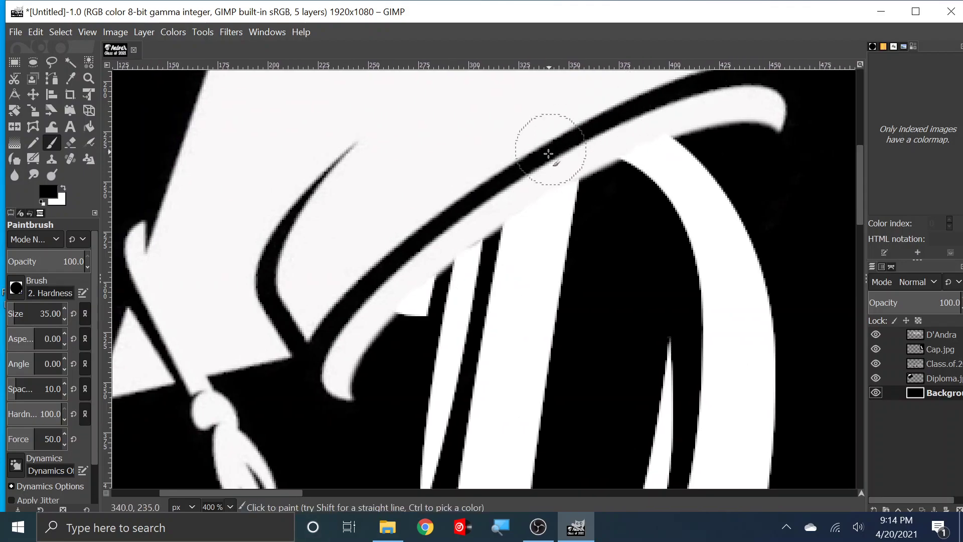
Try a black 35 px Paintbrush dab on the cap's brim line with the name layer active, and undo it.
{"action": "left_click", "coordinate": [934, 334]}
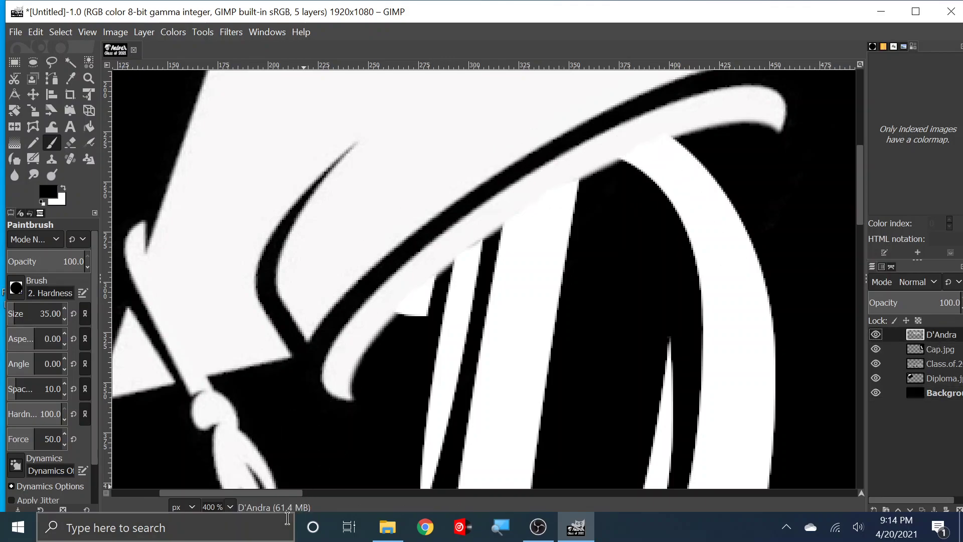
{"action": "left_click", "coordinate": [230, 508]}
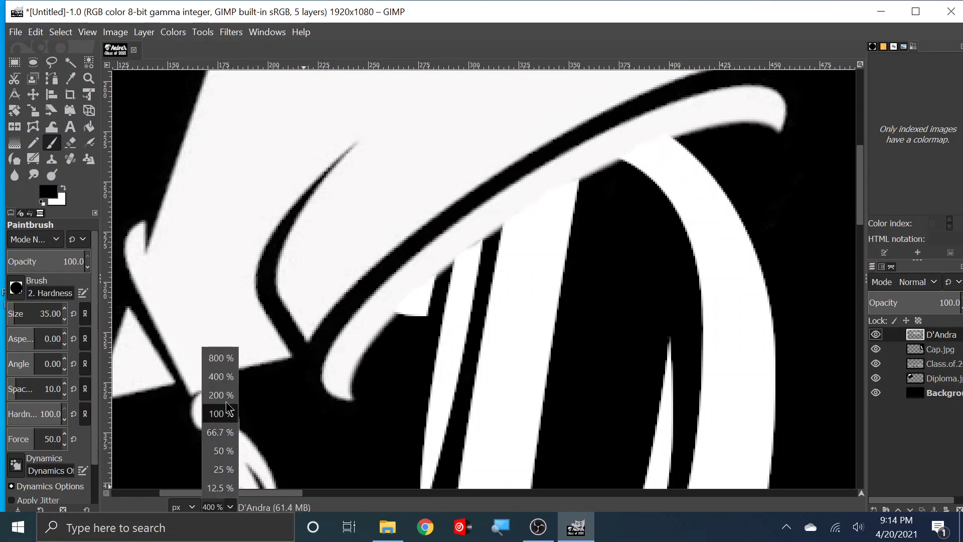
{"action": "left_click", "coordinate": [220, 364]}
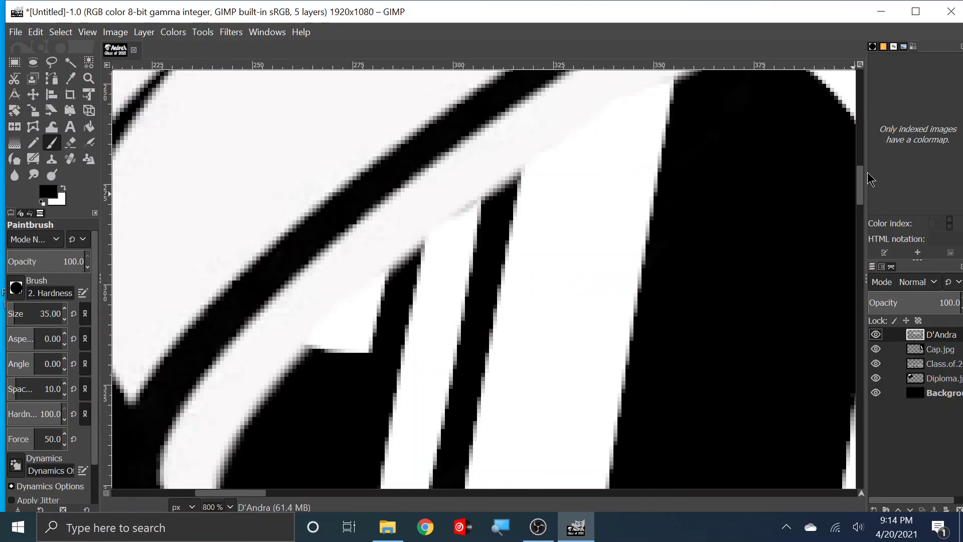
{"action": "scroll", "coordinate": [860, 186], "scroll_direction": "up", "scroll_amount": 3}
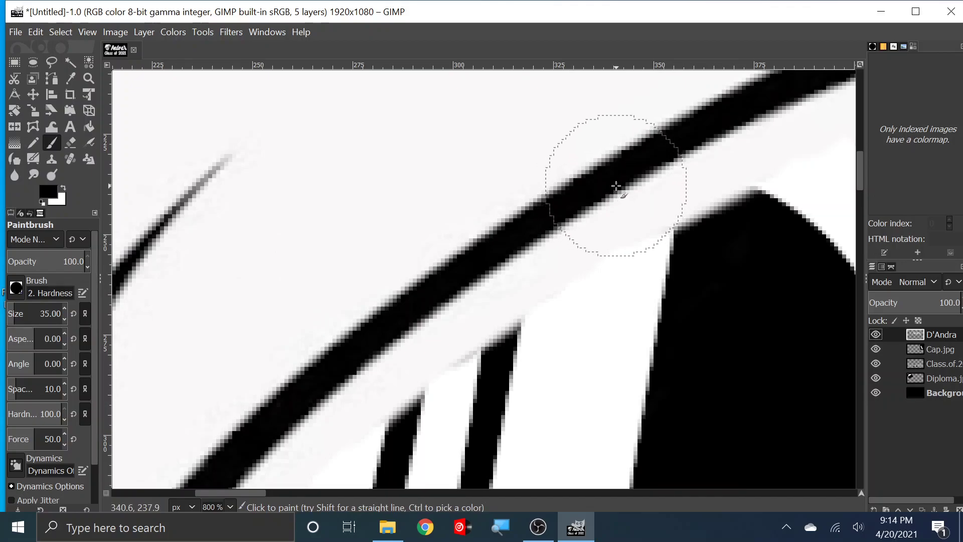
{"action": "left_click", "coordinate": [617, 187]}
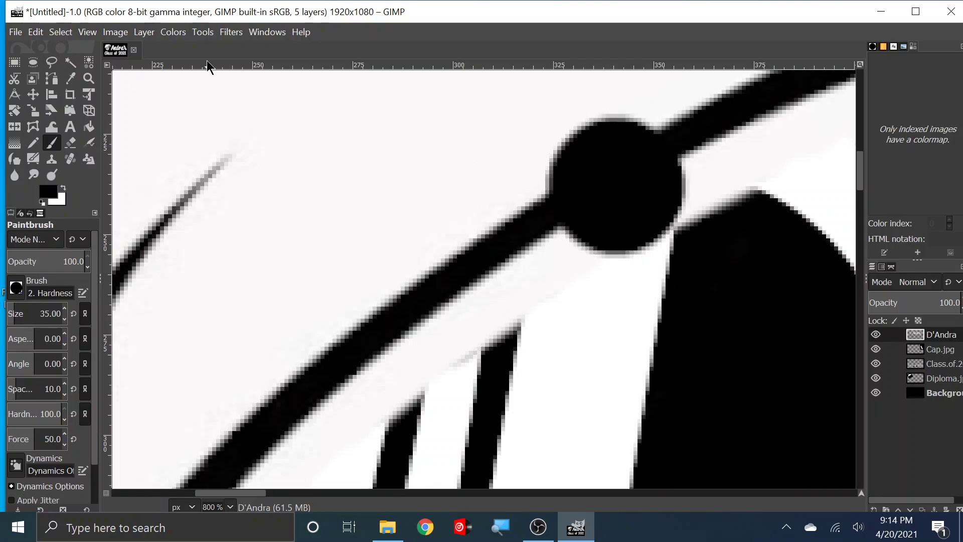
{"action": "left_click", "coordinate": [35, 32]}
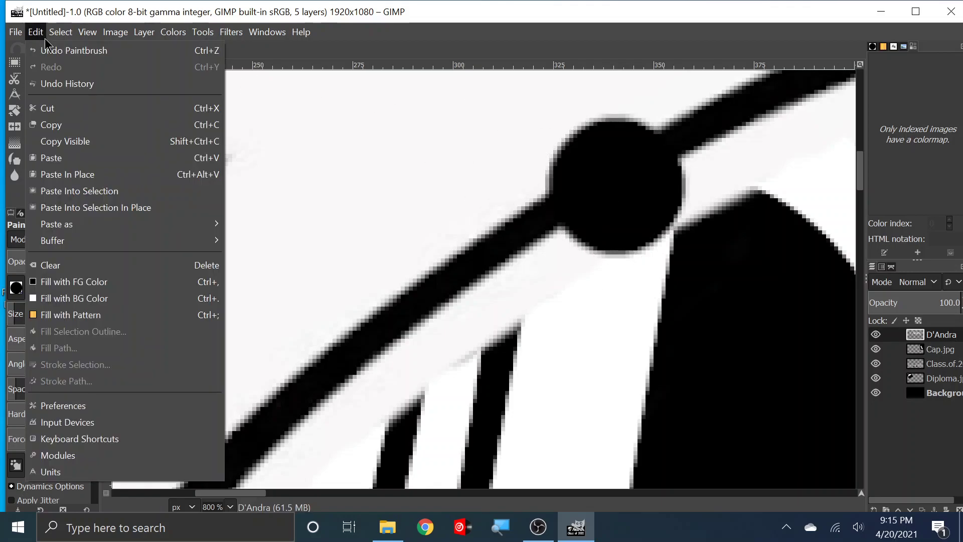
{"action": "left_click", "coordinate": [49, 50]}
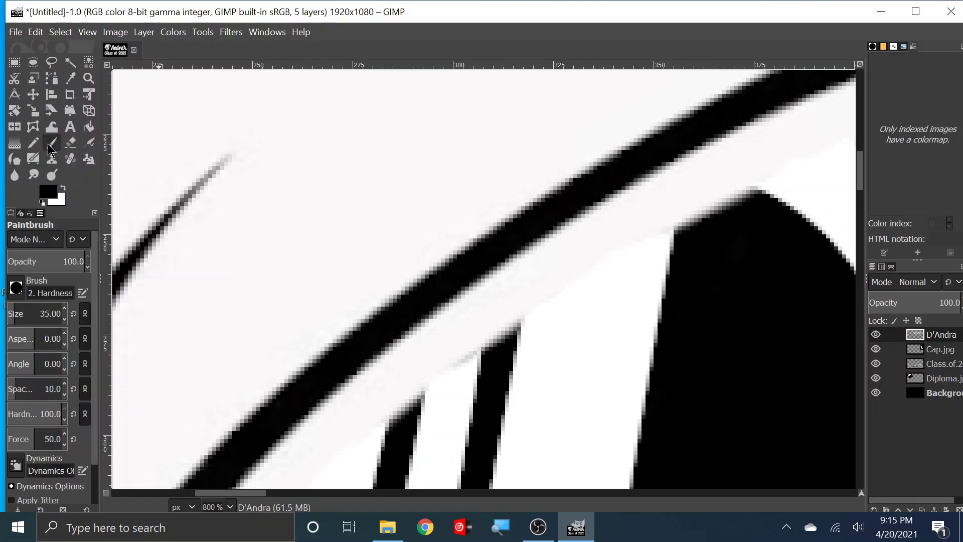
Erase the parts of the D that overlap the cap's brim on the name layer with a 35 px Eraser, undoing the first trial dab.
{"action": "left_click", "coordinate": [70, 144]}
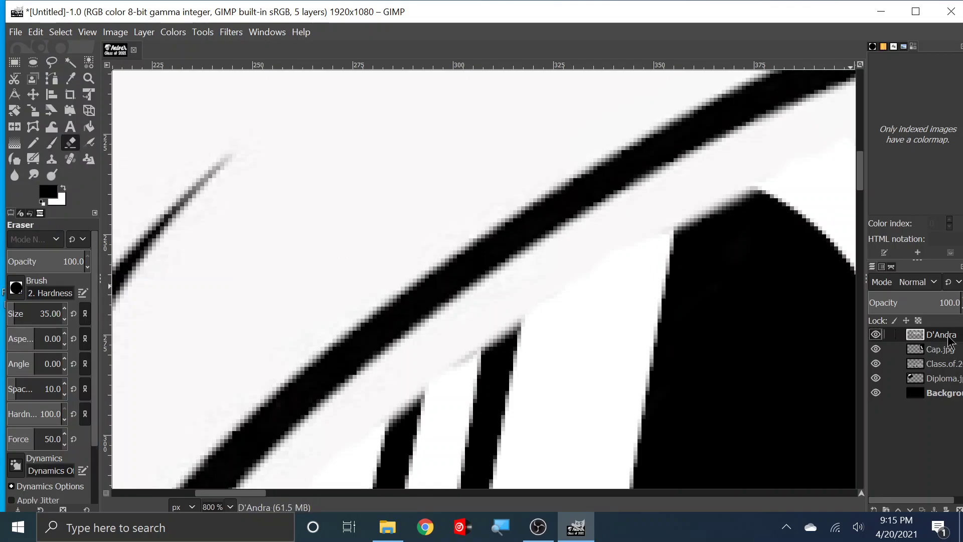
{"action": "left_click", "coordinate": [614, 191]}
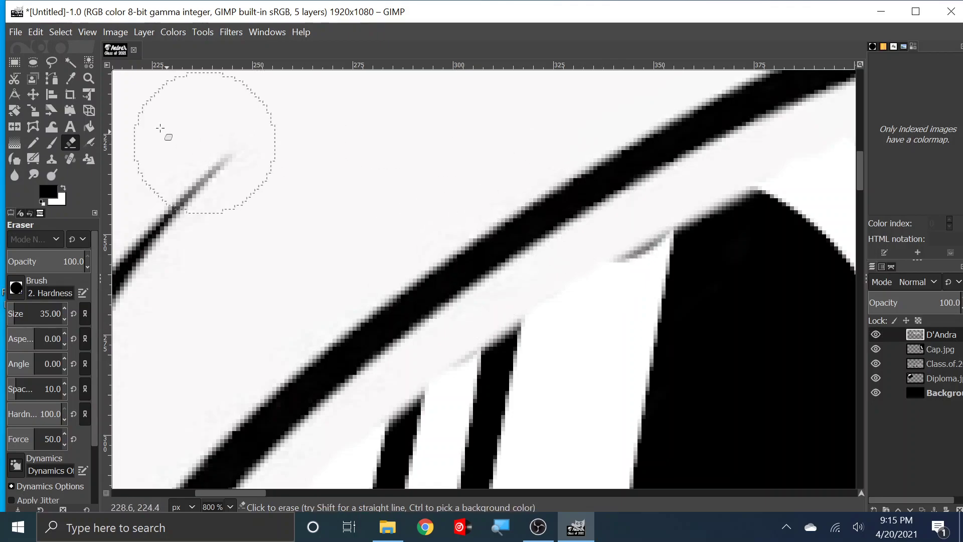
{"action": "left_click", "coordinate": [40, 32]}
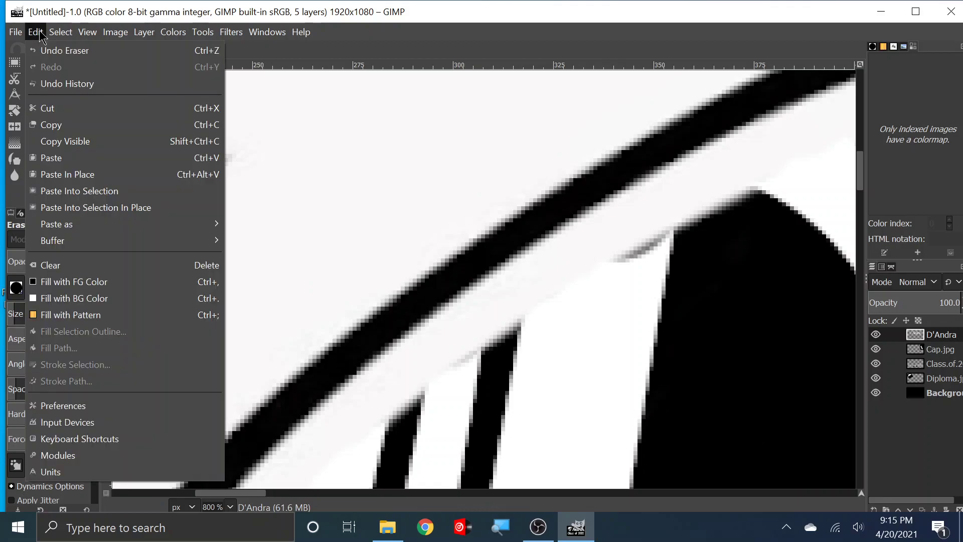
{"action": "left_click", "coordinate": [63, 48]}
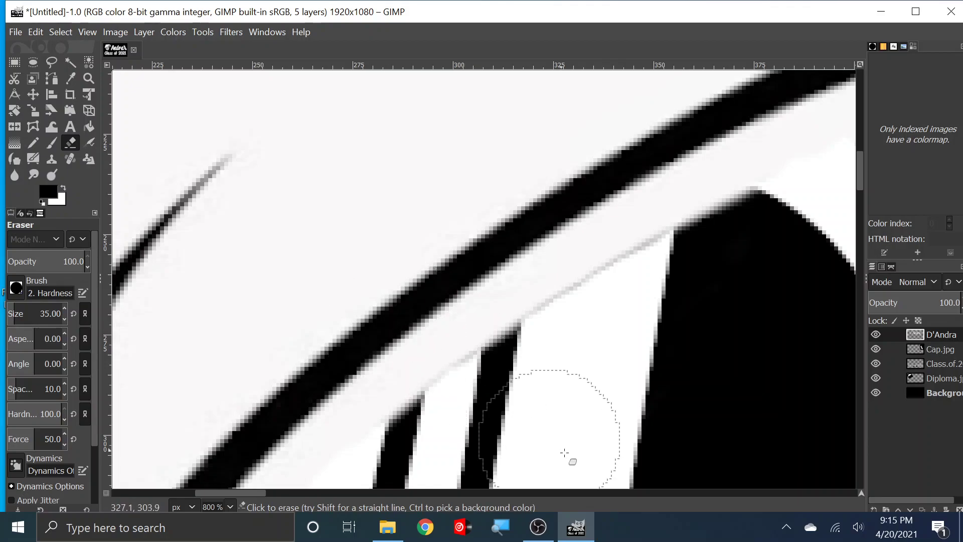
{"action": "left_click_drag", "start_coordinate": [253, 493], "coordinate": [236, 494]}
{"action": "left_click_drag", "start_coordinate": [864, 189], "coordinate": [863, 202]}
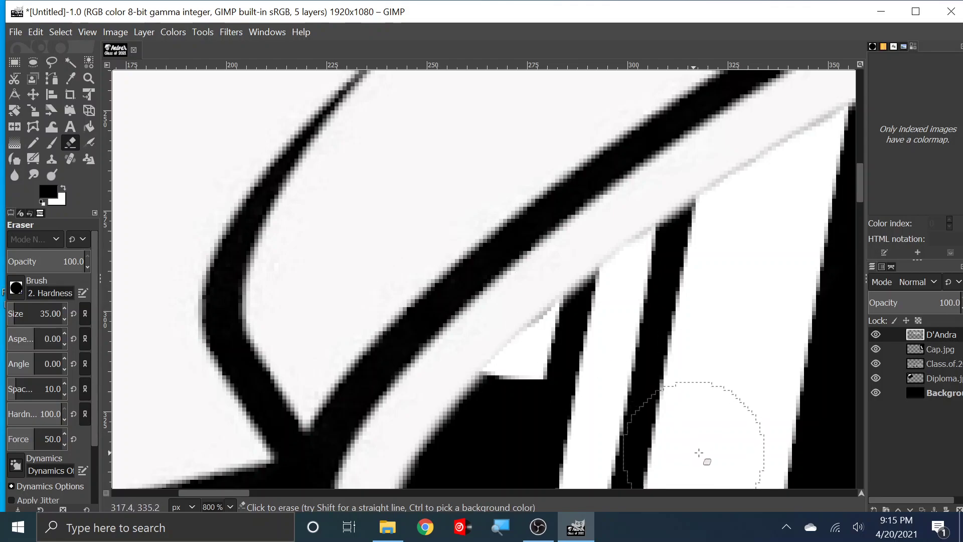
{"action": "left_click", "coordinate": [232, 507]}
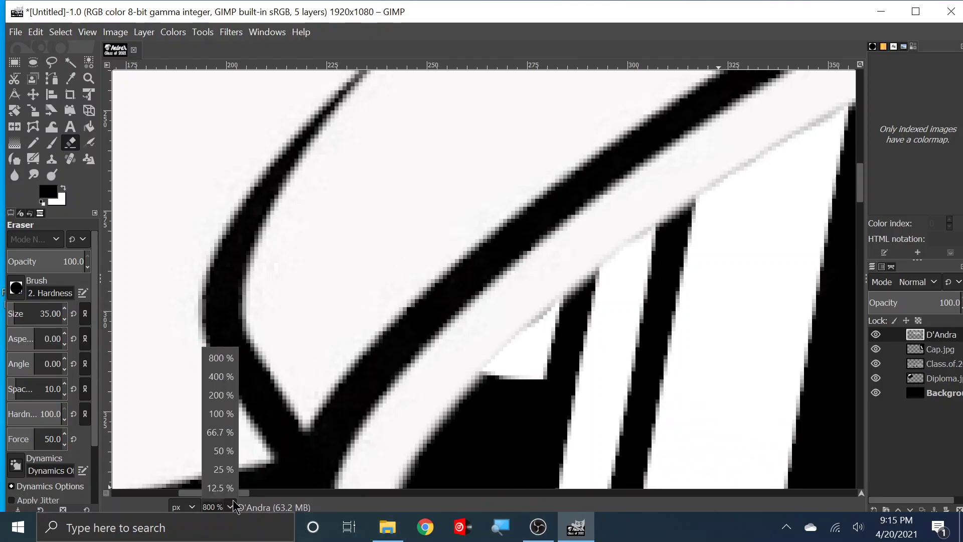
{"action": "left_click", "coordinate": [225, 453]}
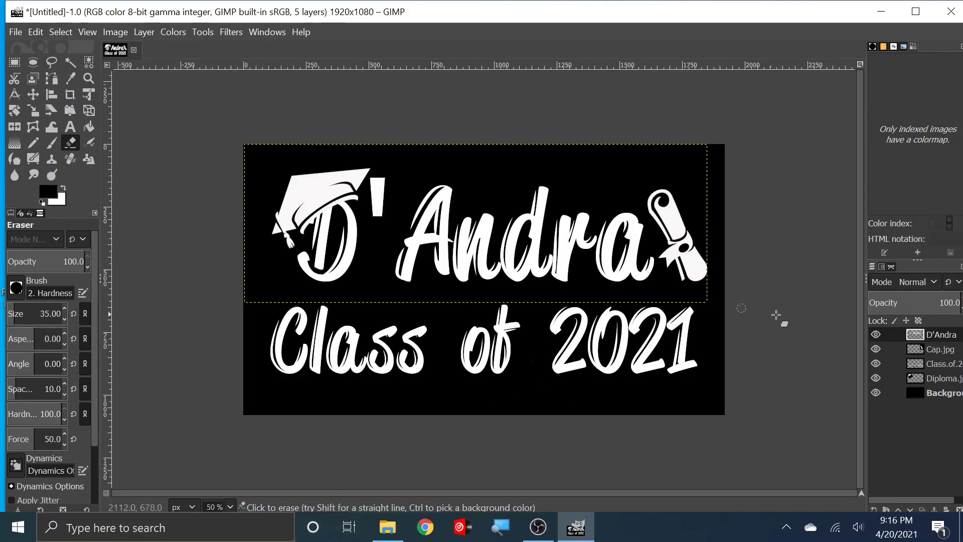
{"action": "left_click", "coordinate": [232, 507]}
{"action": "left_click", "coordinate": [217, 372]}
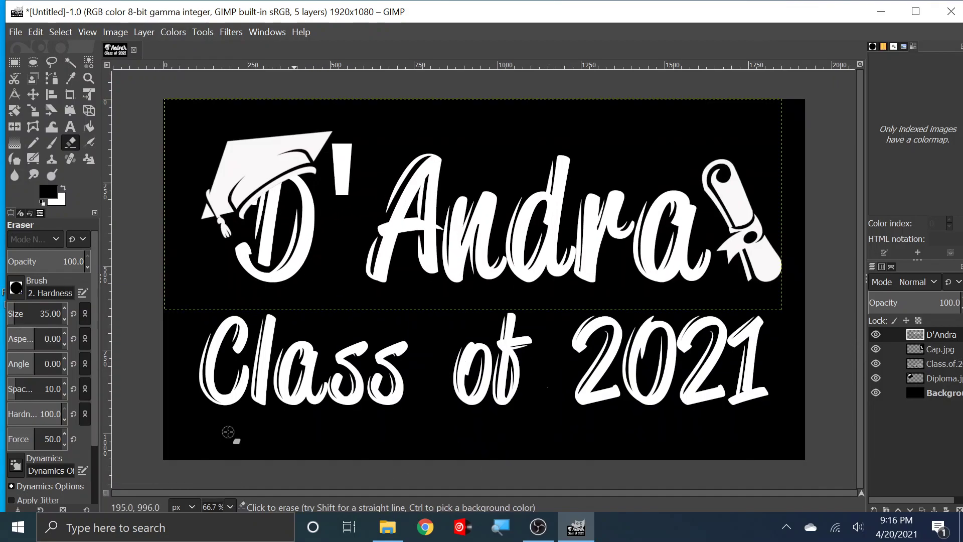
{"action": "left_click", "coordinate": [945, 394]}
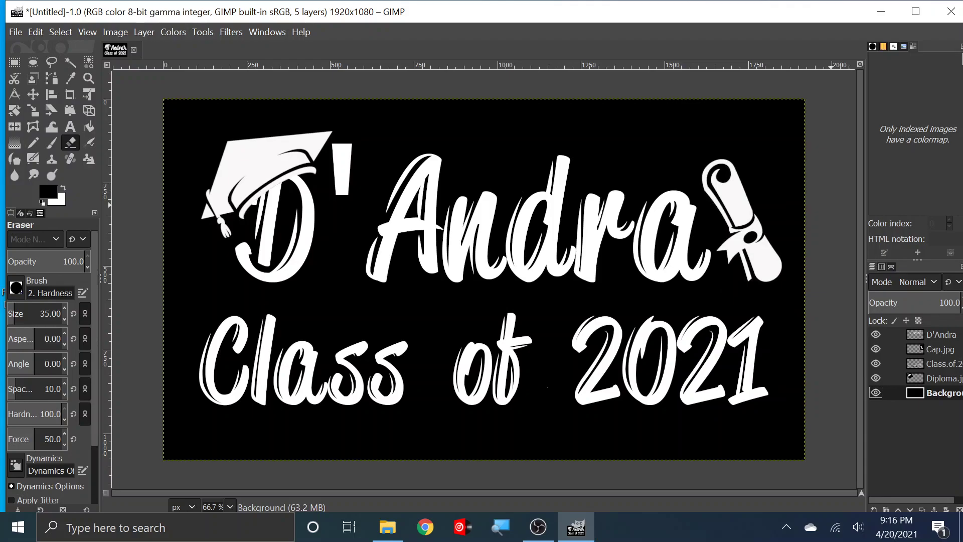
Export the image as a PNG to the Pictures folder, naming the file with the graduate's name followed by 1.
{"action": "left_click", "coordinate": [16, 33]}
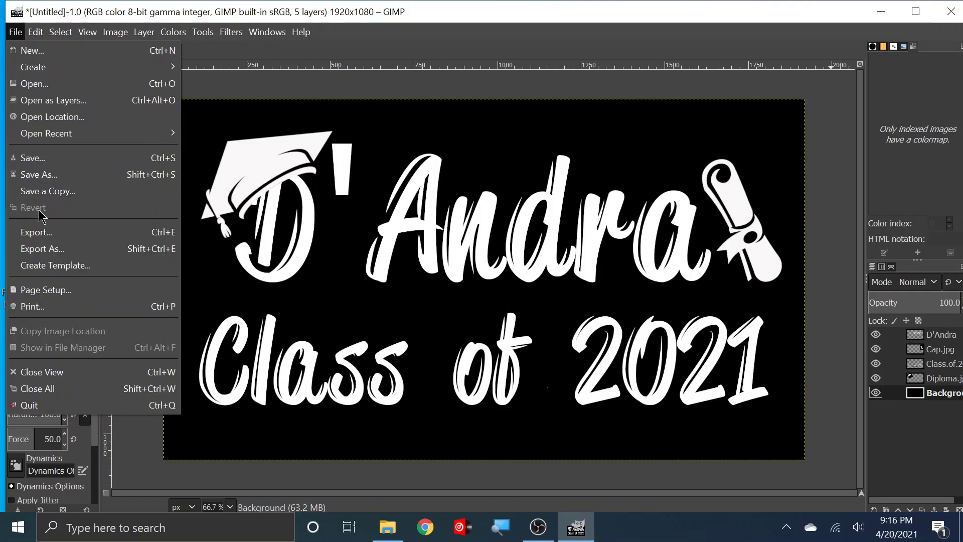
{"action": "left_click", "coordinate": [36, 249]}
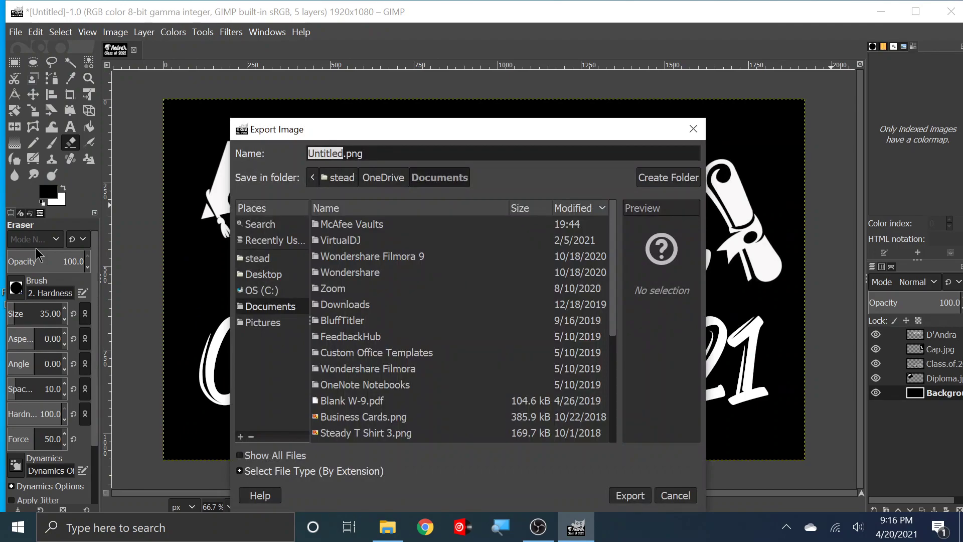
{"action": "type", "text": "D"}
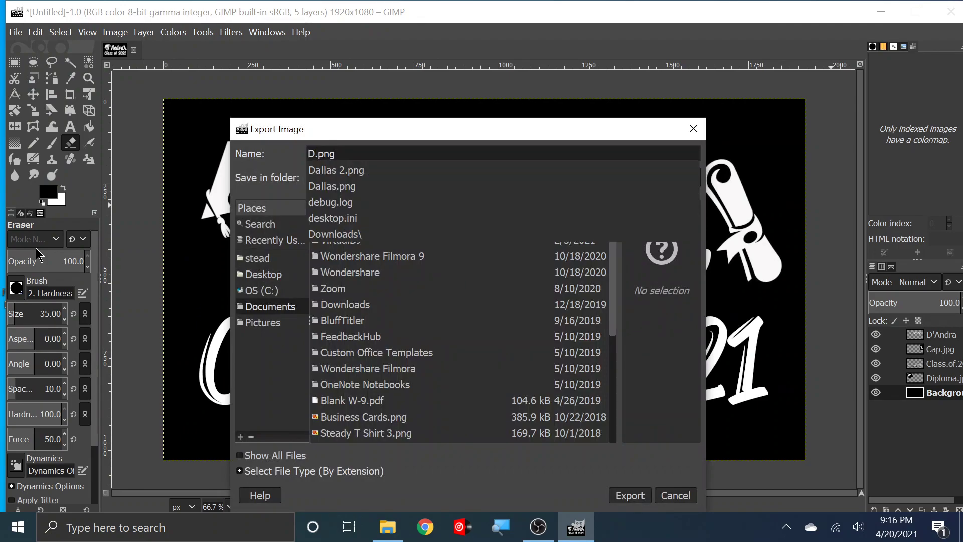
{"action": "type", "text": "'Andra 1"}
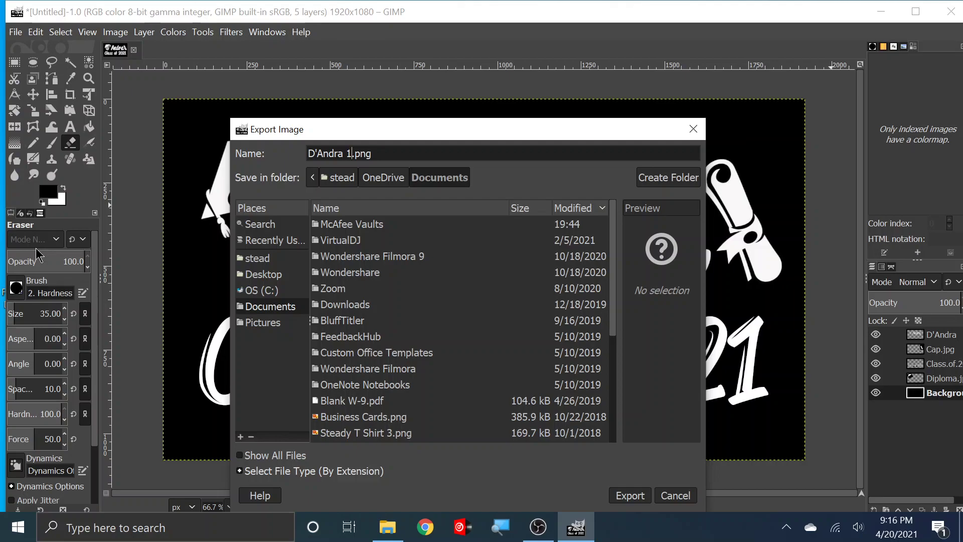
{"action": "left_click", "coordinate": [631, 497]}
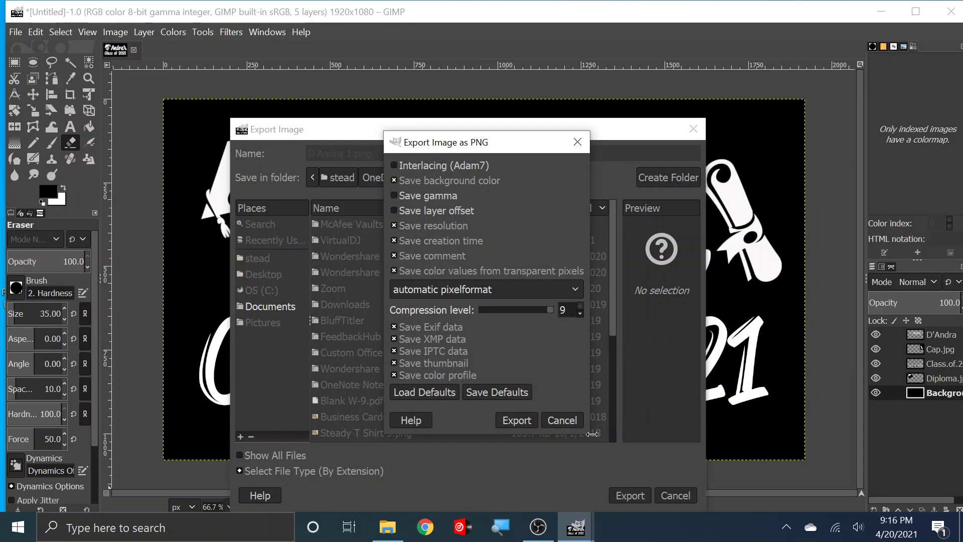
{"action": "left_click", "coordinate": [557, 421]}
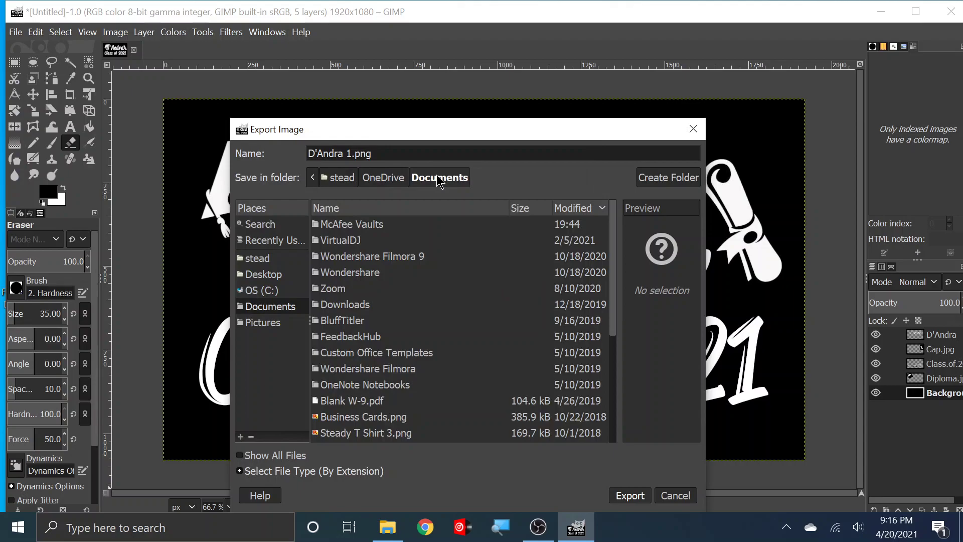
{"action": "left_click", "coordinate": [271, 323]}
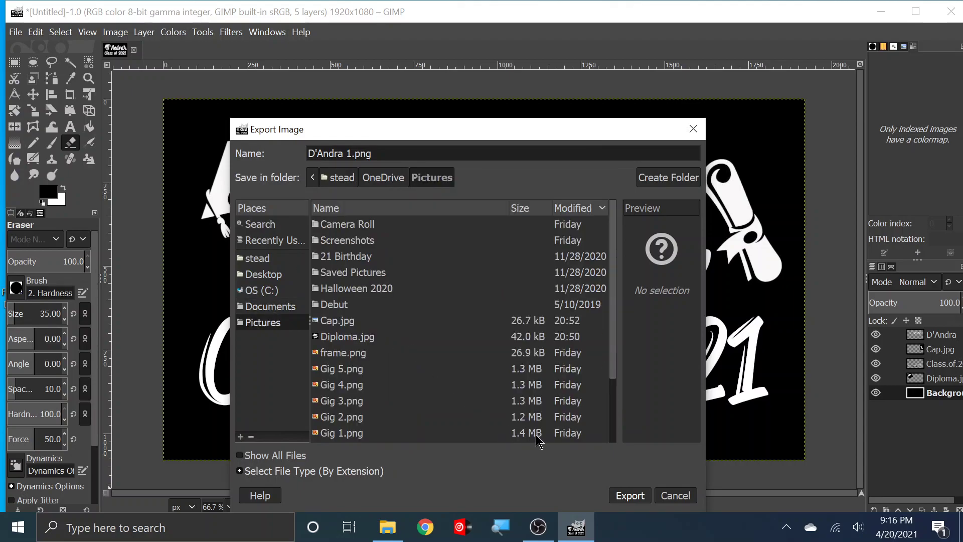
{"action": "left_click", "coordinate": [627, 495]}
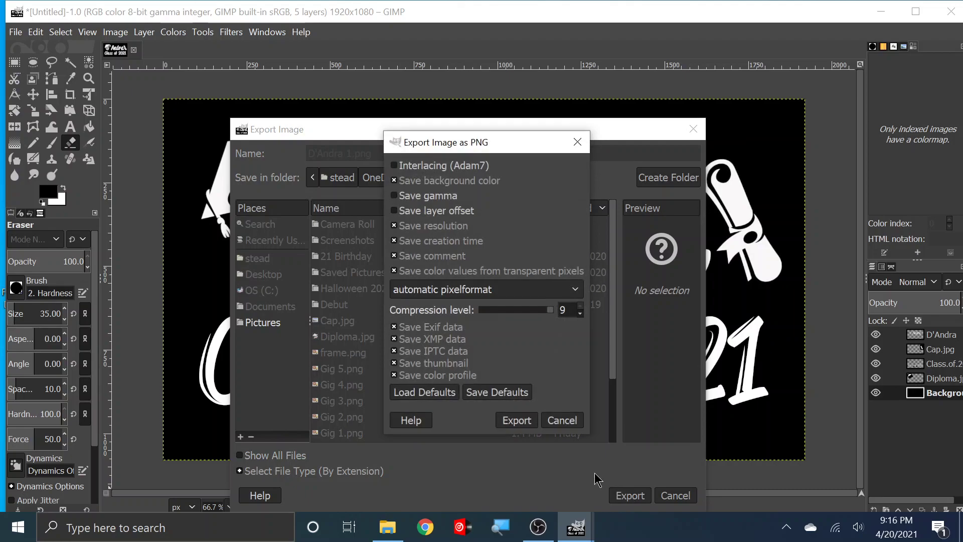
{"action": "left_click", "coordinate": [517, 420]}
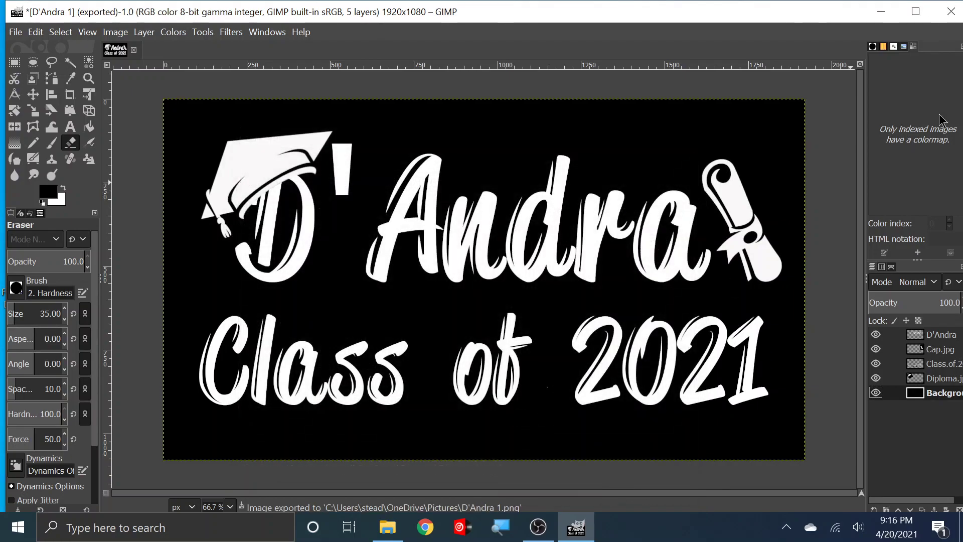
Switch to BluffTitler from the desktop and start a new show.
{"action": "left_click", "coordinate": [882, 11]}
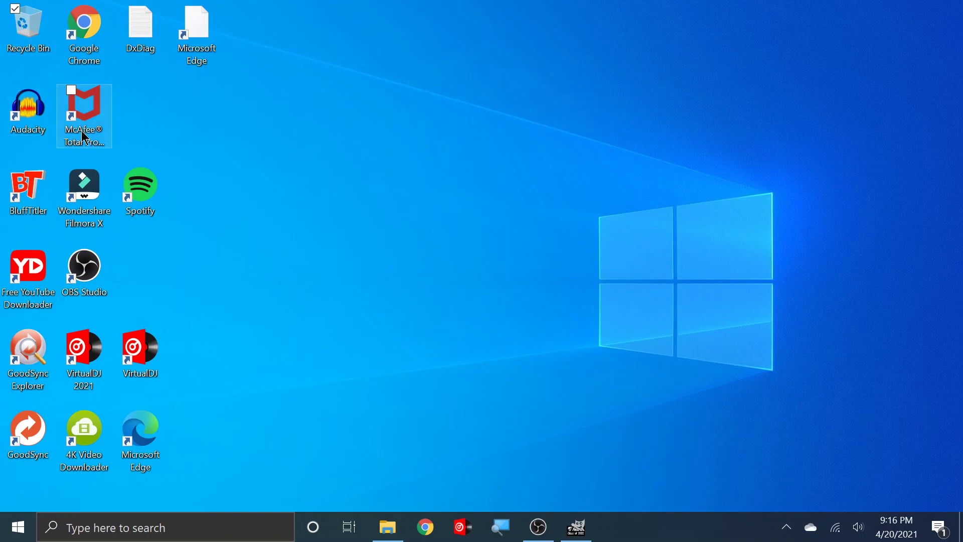
{"action": "double_click", "coordinate": [31, 197]}
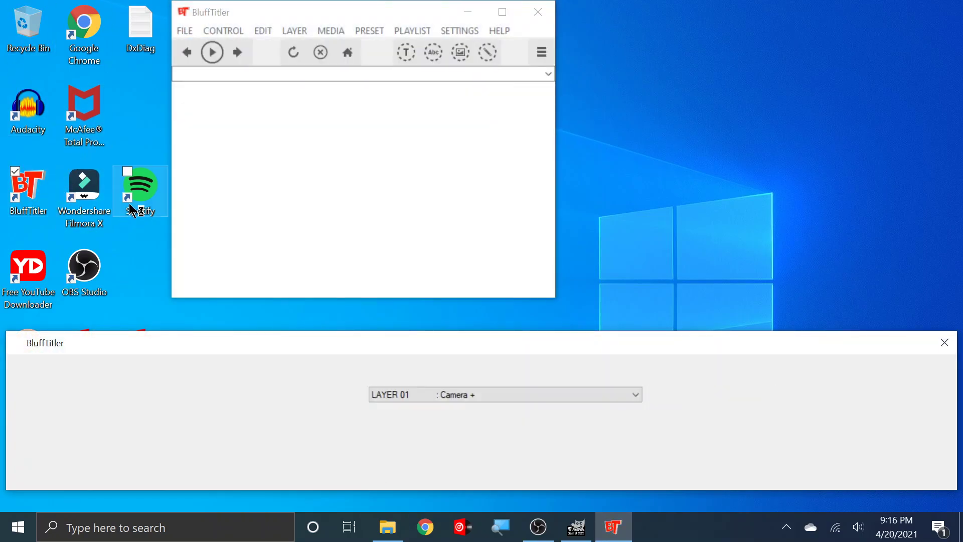
{"action": "left_click", "coordinate": [182, 31]}
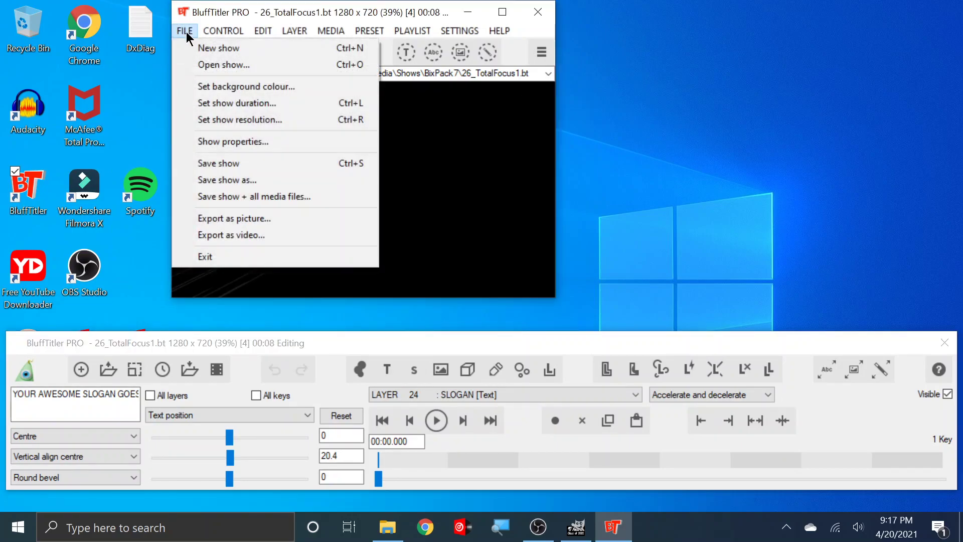
{"action": "left_click", "coordinate": [228, 47]}
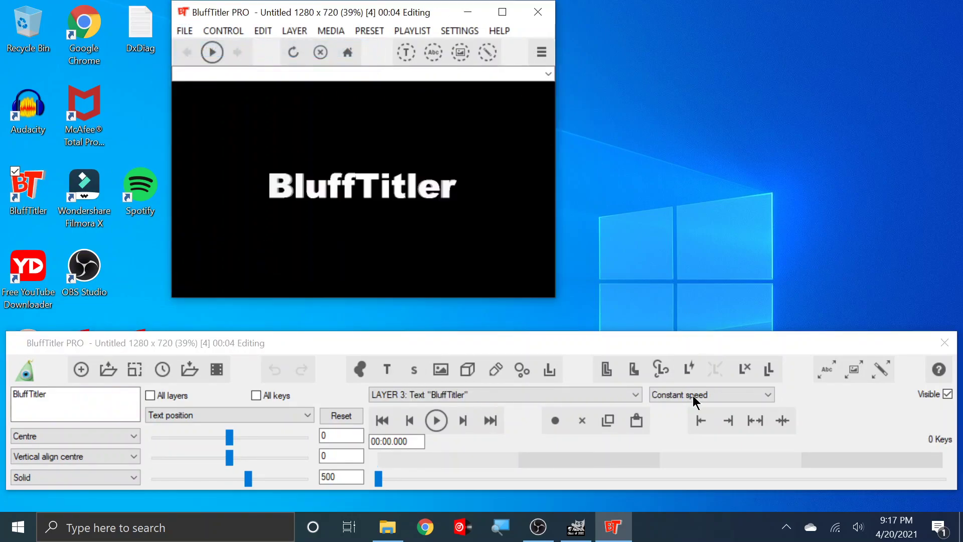
Clear the default text of the new show's text layer.
{"action": "left_click", "coordinate": [83, 405]}
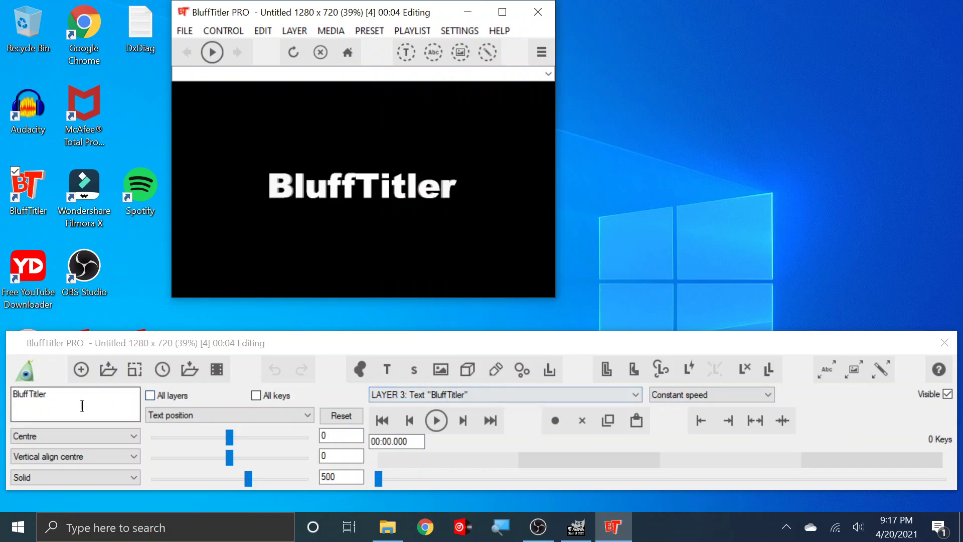
{"action": "double_click", "coordinate": [82, 405]}
{"action": "key", "text": "BackSpace"}
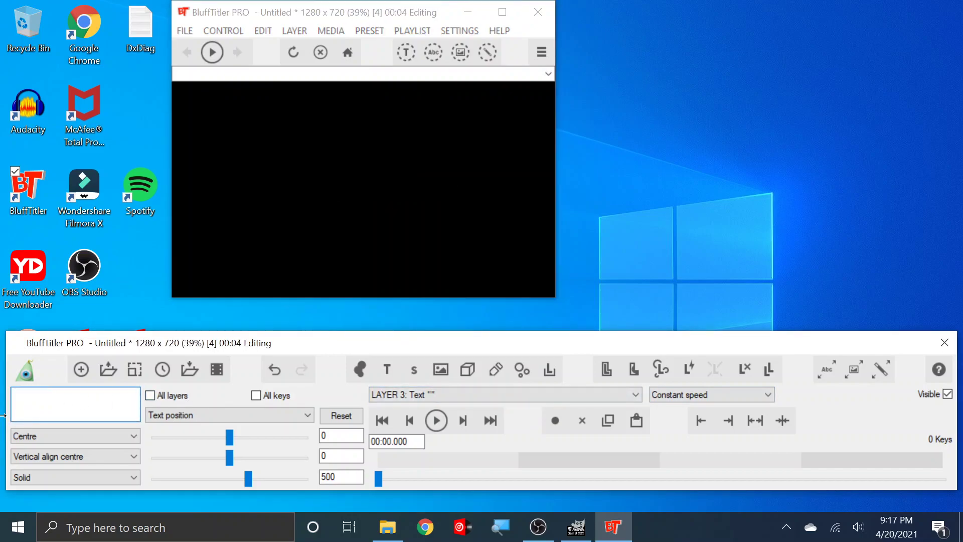
Try to bring the exported graduation PNG from the Pictures folder in File Explorer into the show's preview.
{"action": "left_click", "coordinate": [387, 528]}
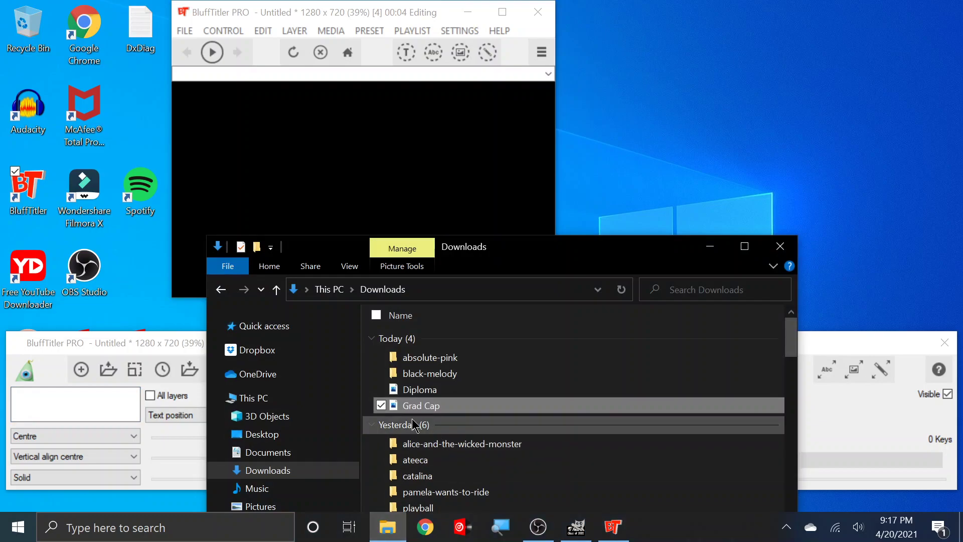
{"action": "left_click", "coordinate": [262, 507]}
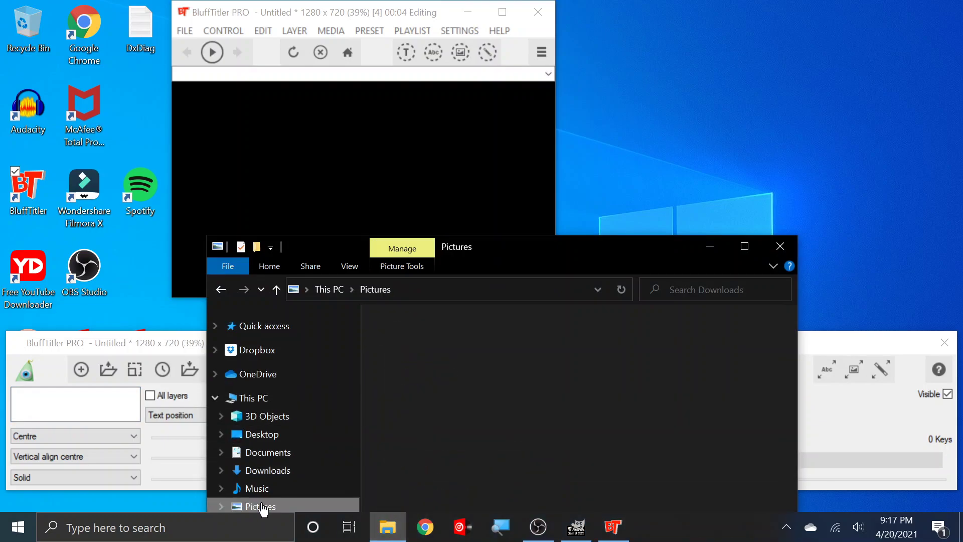
{"action": "scroll", "coordinate": [644, 401], "scroll_direction": "down", "scroll_amount": 1}
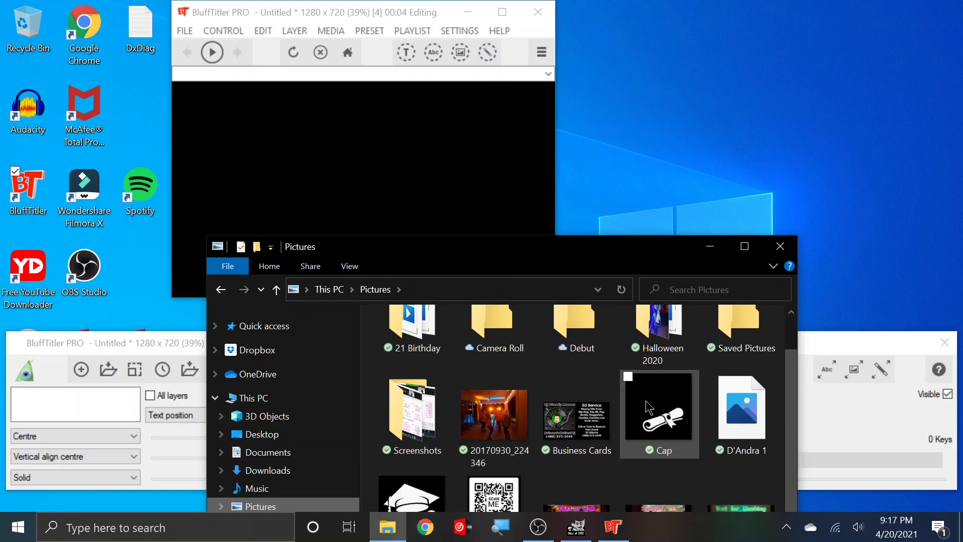
{"action": "left_click", "coordinate": [747, 424]}
{"action": "left_click_drag", "start_coordinate": [746, 424], "coordinate": [392, 162]}
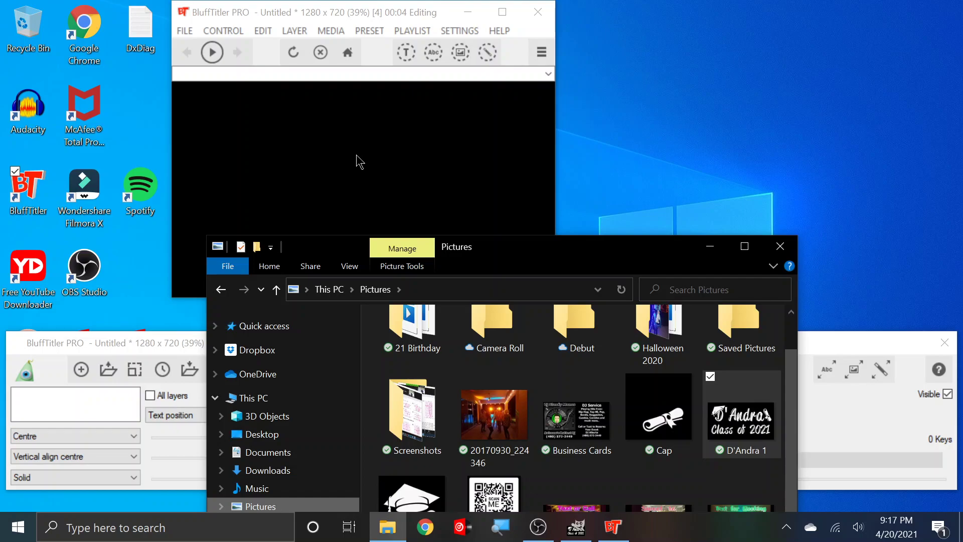
Add a picture layer to the show using the exported graduation PNG from the Pictures folder.
{"action": "left_click", "coordinate": [290, 30]}
{"action": "mouse_move", "coordinate": [315, 46]}
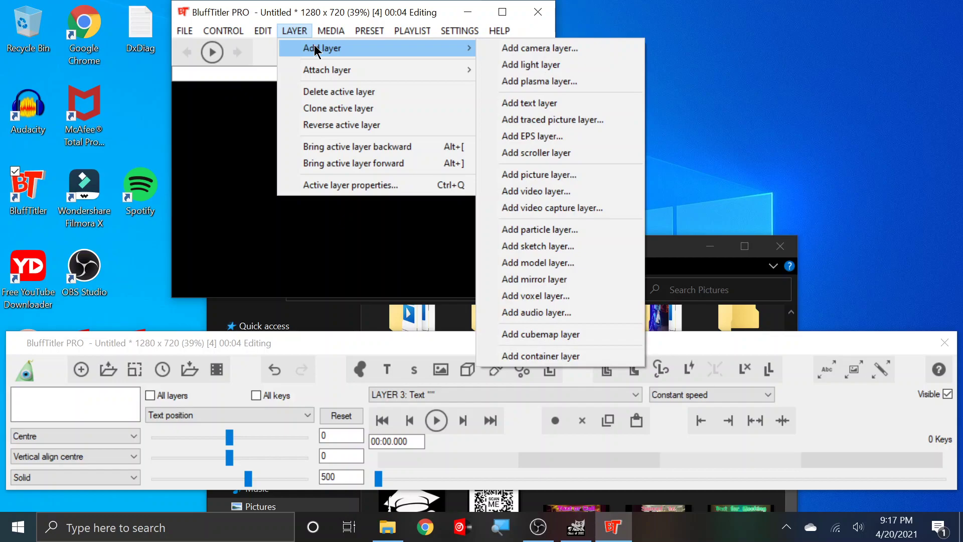
{"action": "left_click", "coordinate": [547, 177]}
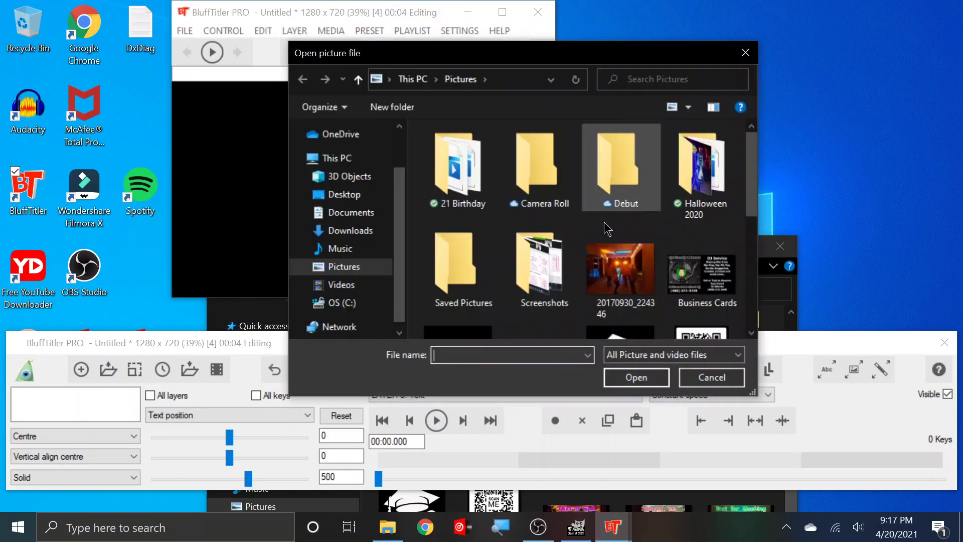
{"action": "left_click_drag", "start_coordinate": [751, 205], "coordinate": [751, 243]}
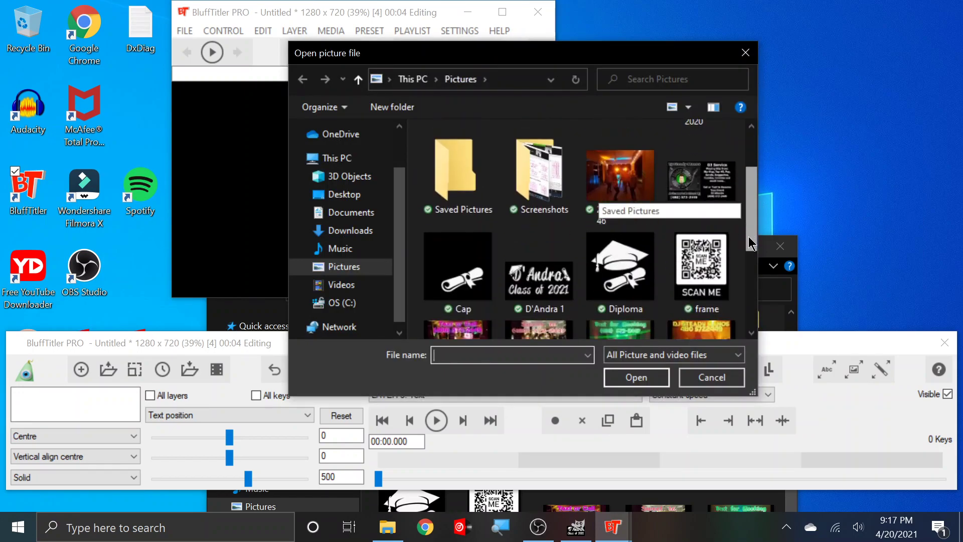
{"action": "left_click", "coordinate": [539, 281]}
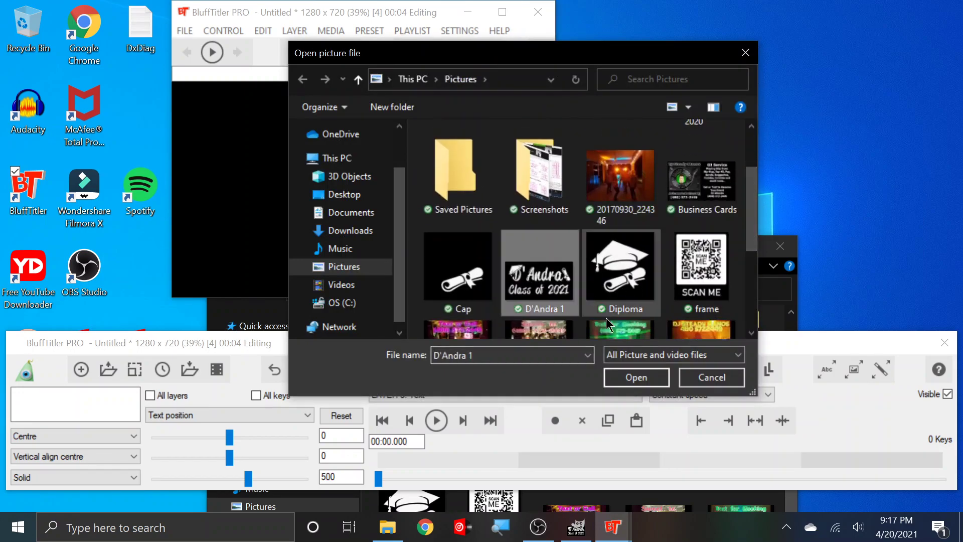
{"action": "left_click", "coordinate": [649, 380]}
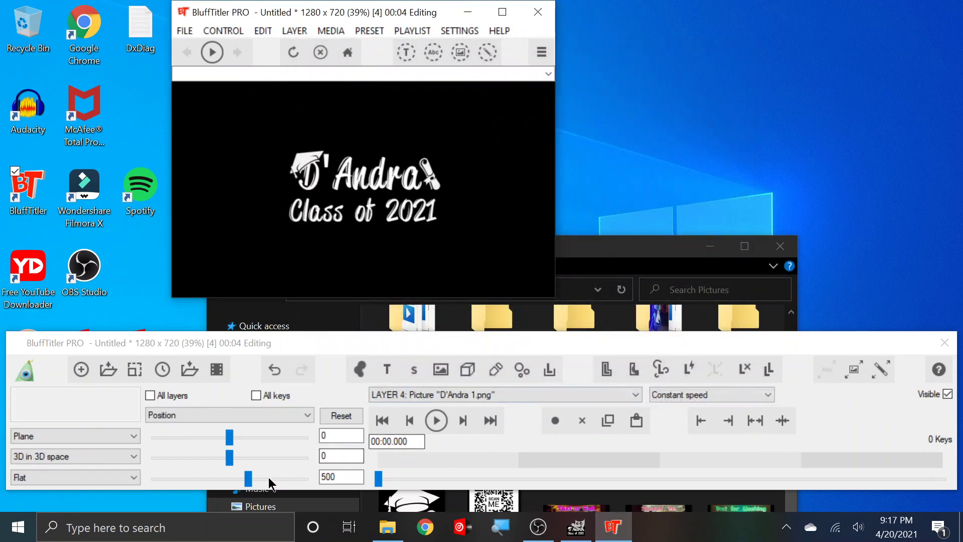
Enlarge the picture layer in the frame by setting its depth (third Position value) to 210.
{"action": "left_click_drag", "start_coordinate": [249, 483], "coordinate": [239, 478]}
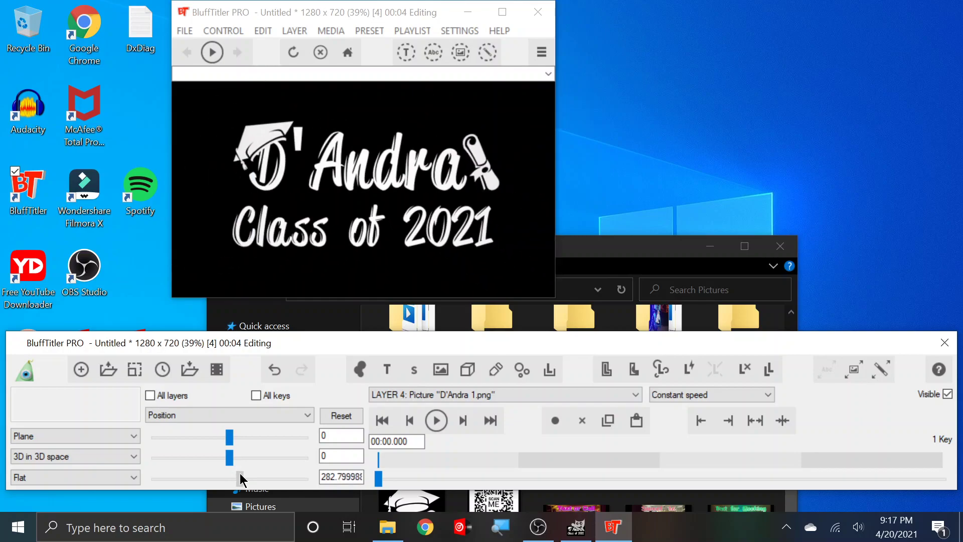
{"action": "left_click_drag", "start_coordinate": [238, 479], "coordinate": [239, 479]}
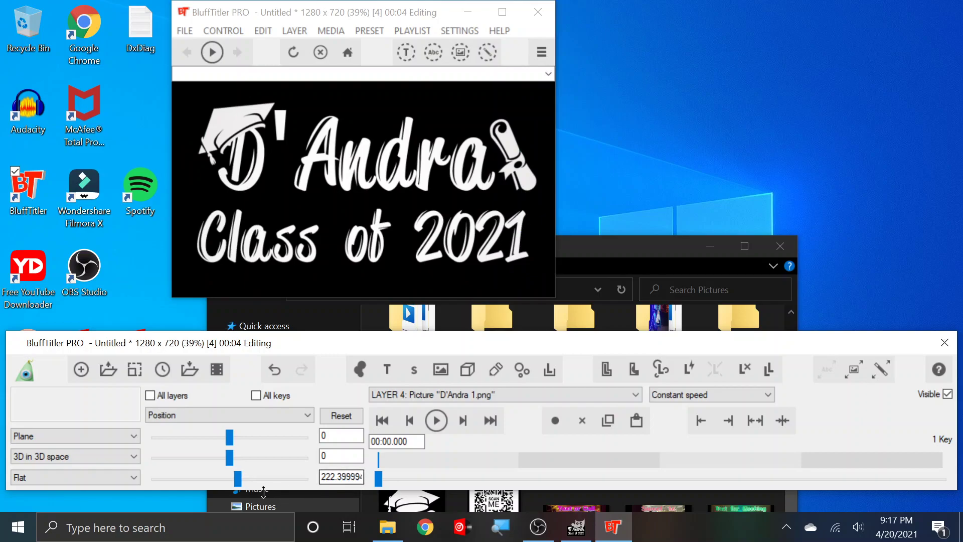
{"action": "left_click_drag", "start_coordinate": [238, 479], "coordinate": [241, 478]}
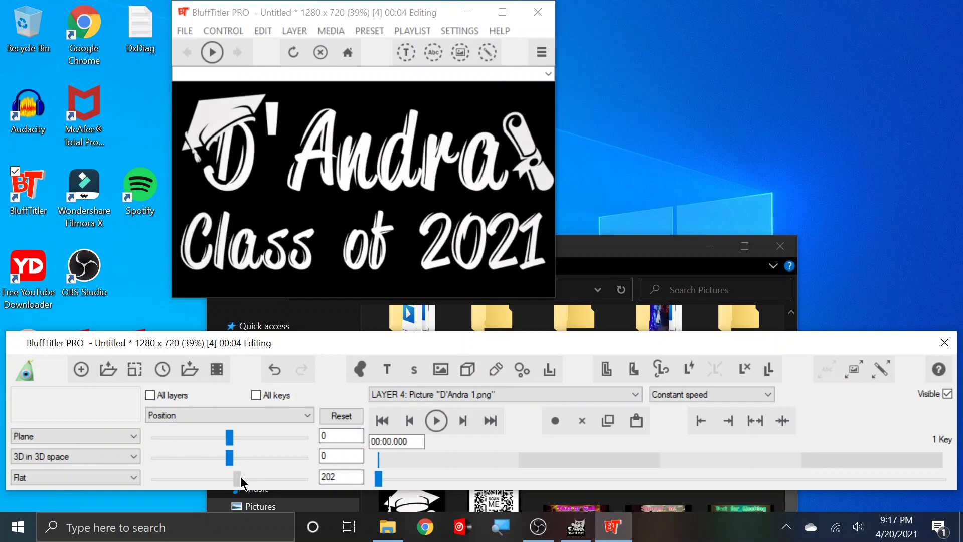
{"action": "double_click", "coordinate": [340, 475]}
{"action": "type", "text": "2"}
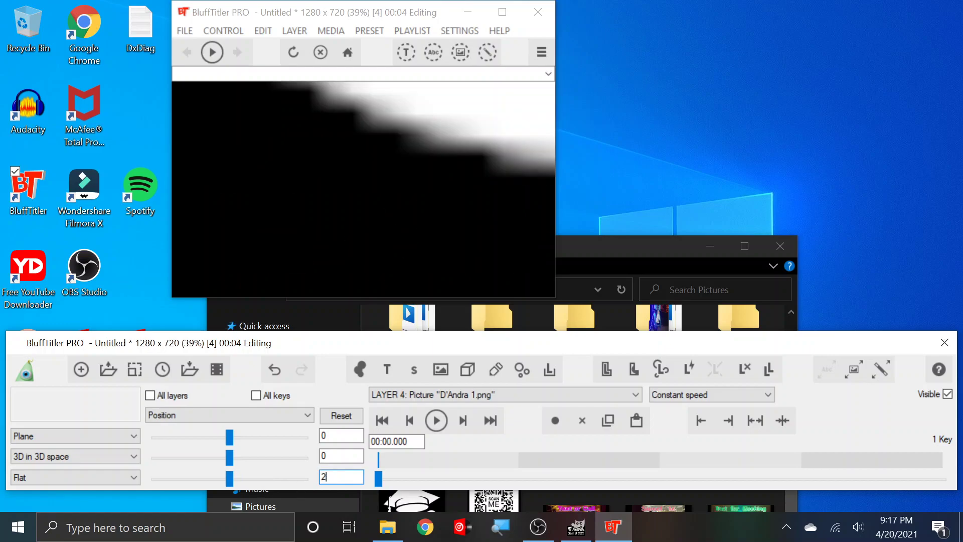
{"action": "type", "text": "10"}
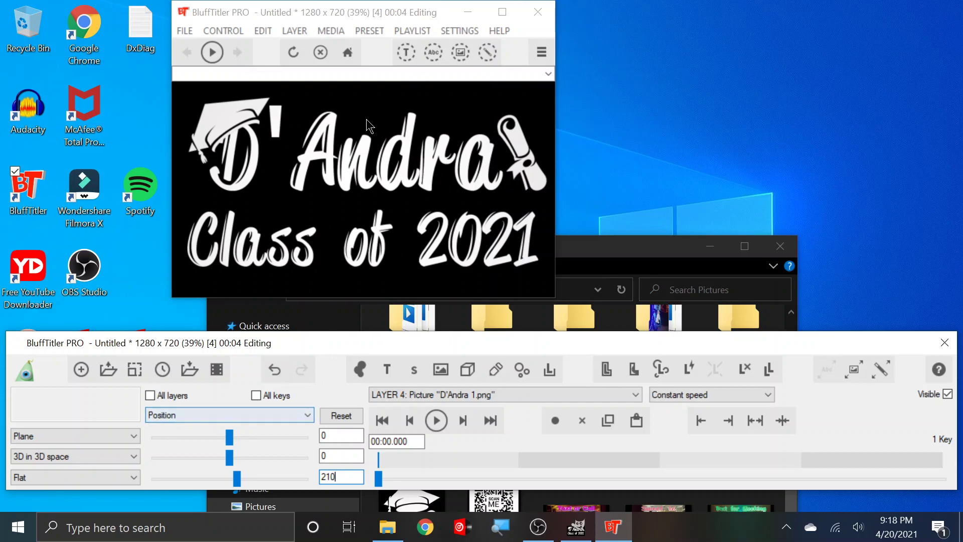
Move the picture slightly down to a vertical position of -3.2 and set its horizontal position to 0.
{"action": "left_click", "coordinate": [354, 178]}
{"action": "left_click_drag", "start_coordinate": [354, 178], "coordinate": [353, 181]}
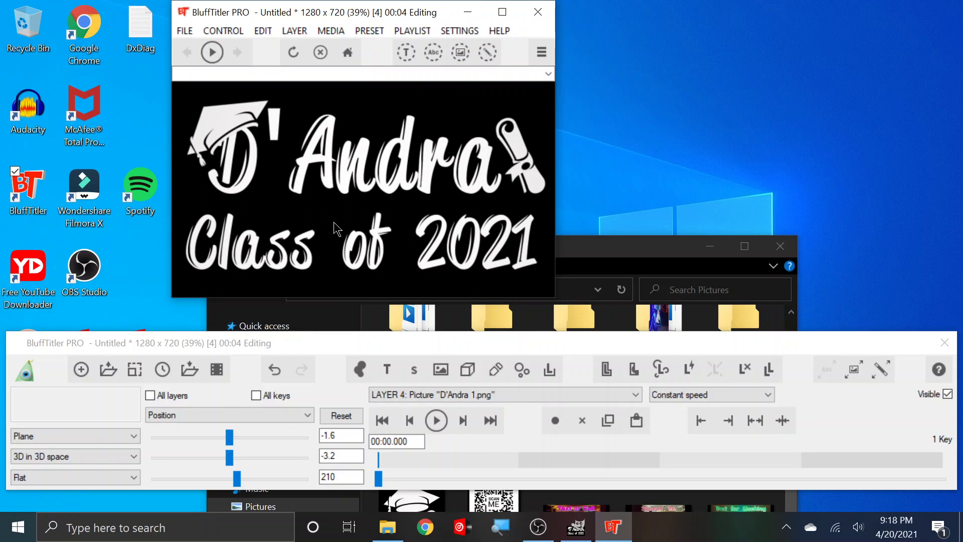
{"action": "left_click", "coordinate": [326, 438]}
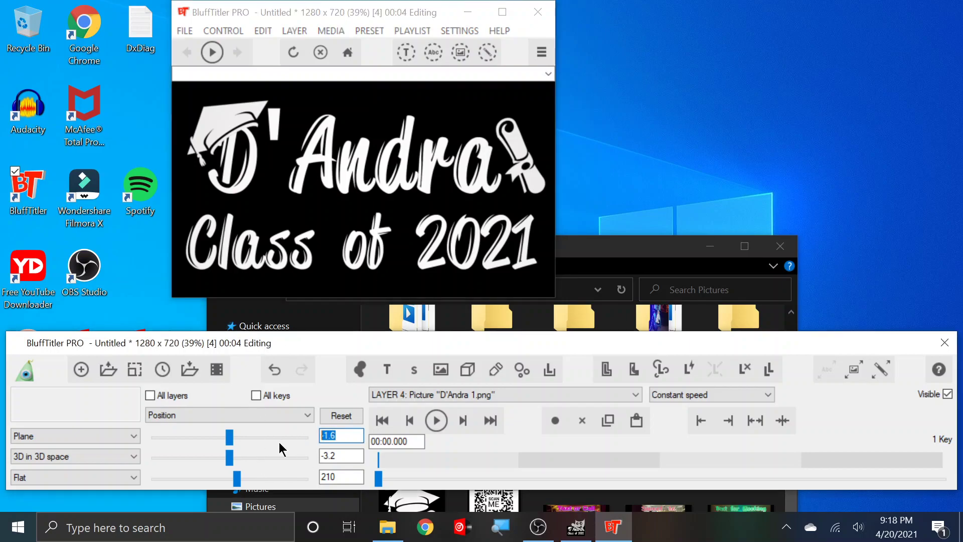
{"action": "type", "text": "0"}
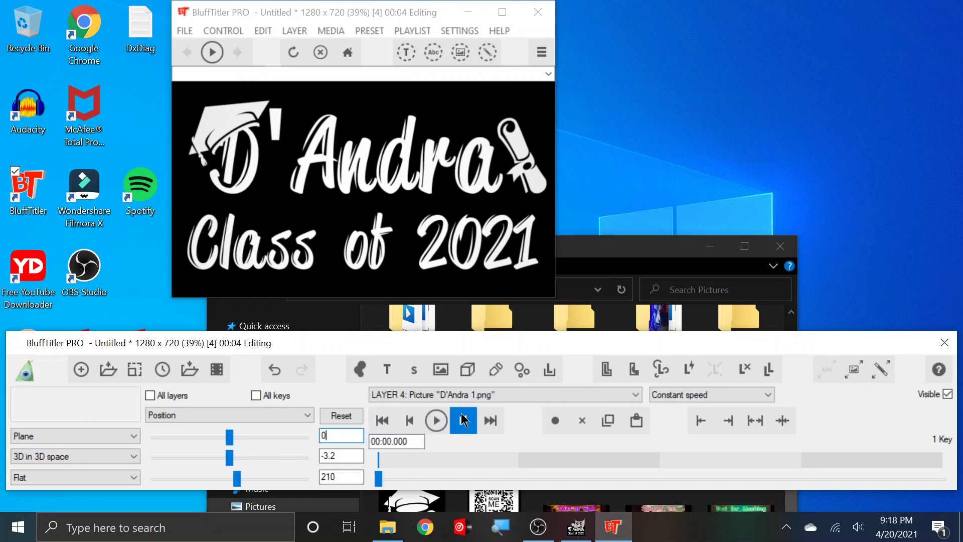
Extend the show's total duration to 10 seconds by adding time to the end, and play it from the beginning.
{"action": "left_click", "coordinate": [437, 422]}
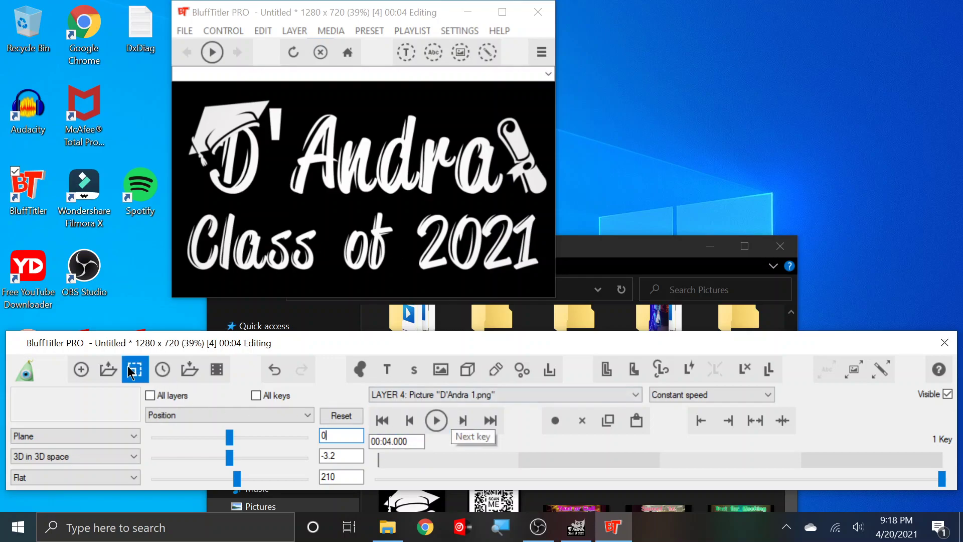
{"action": "left_click", "coordinate": [162, 372]}
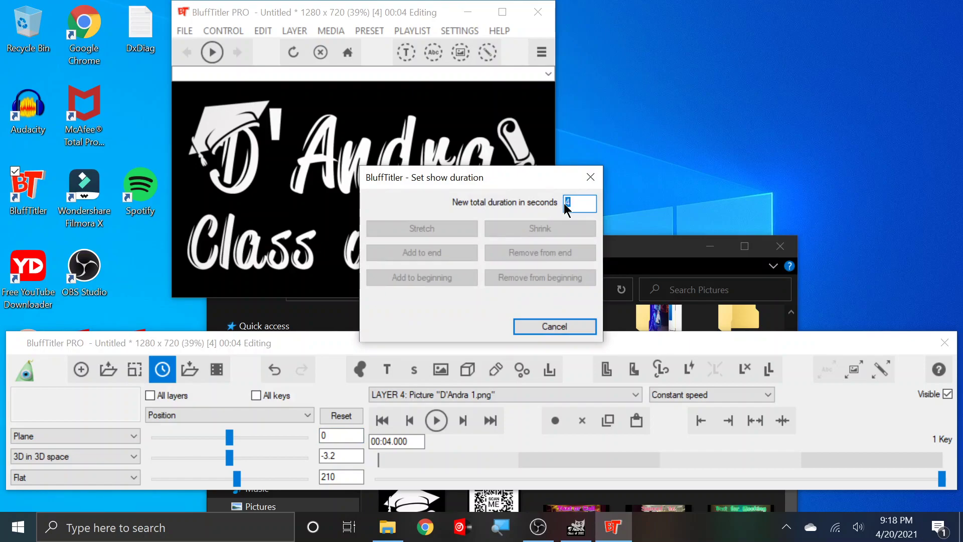
{"action": "type", "text": "10"}
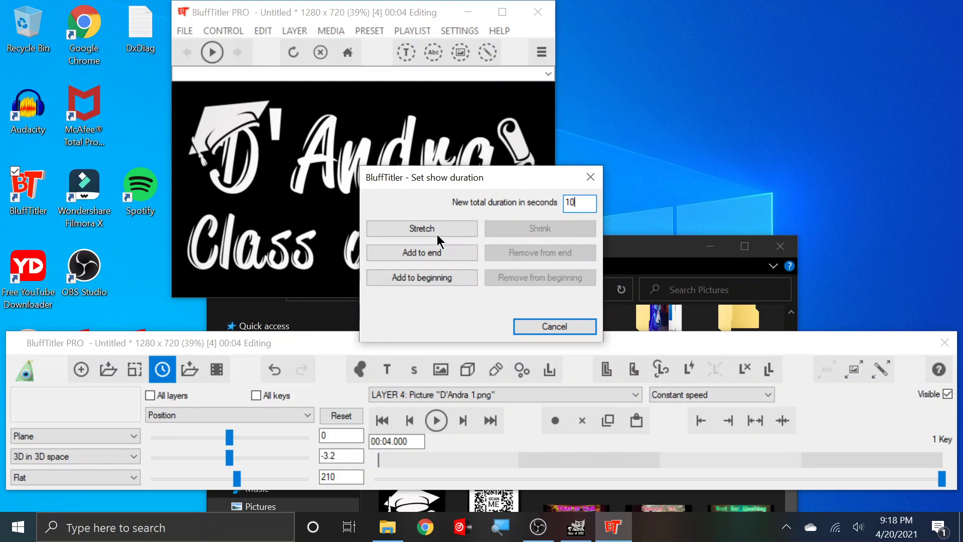
{"action": "left_click", "coordinate": [436, 251]}
{"action": "left_click", "coordinate": [382, 420]}
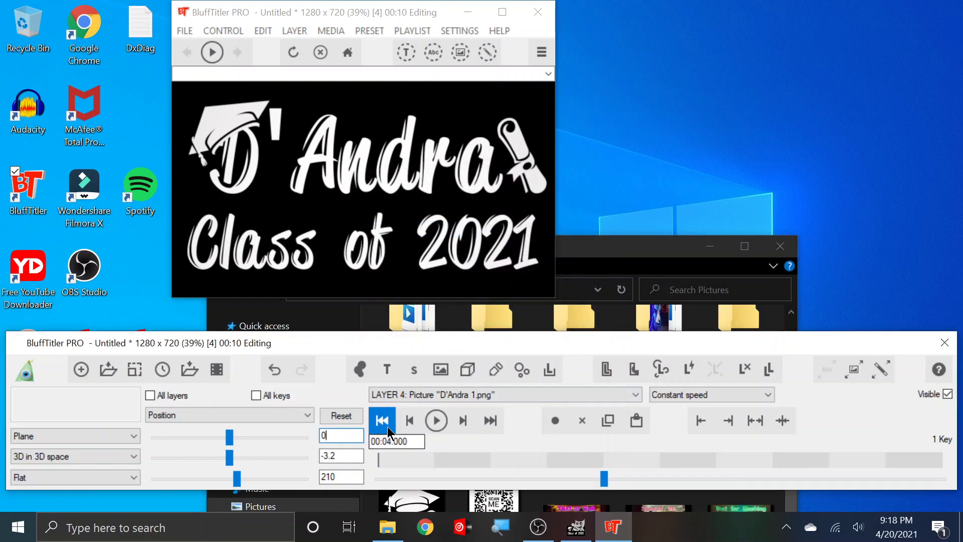
{"action": "left_click", "coordinate": [437, 420]}
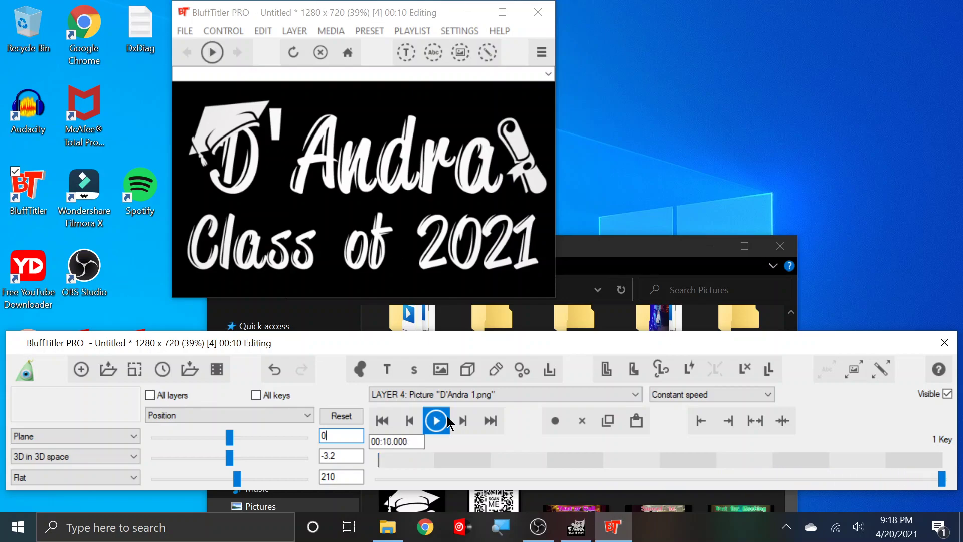
Export the show as an MP4 video at 30 frames per second to the Videos folder, named with the graduate's first name.
{"action": "left_click", "coordinate": [185, 30]}
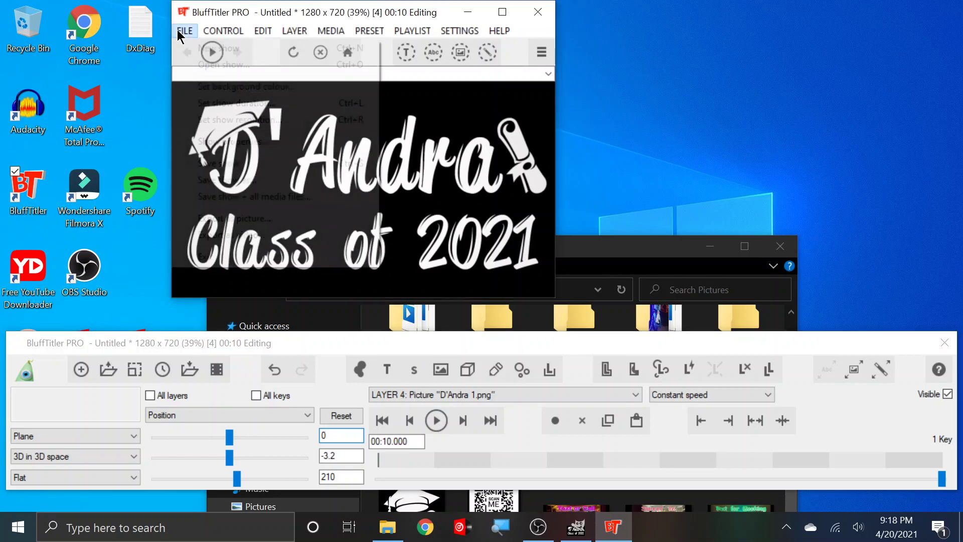
{"action": "left_click", "coordinate": [241, 236]}
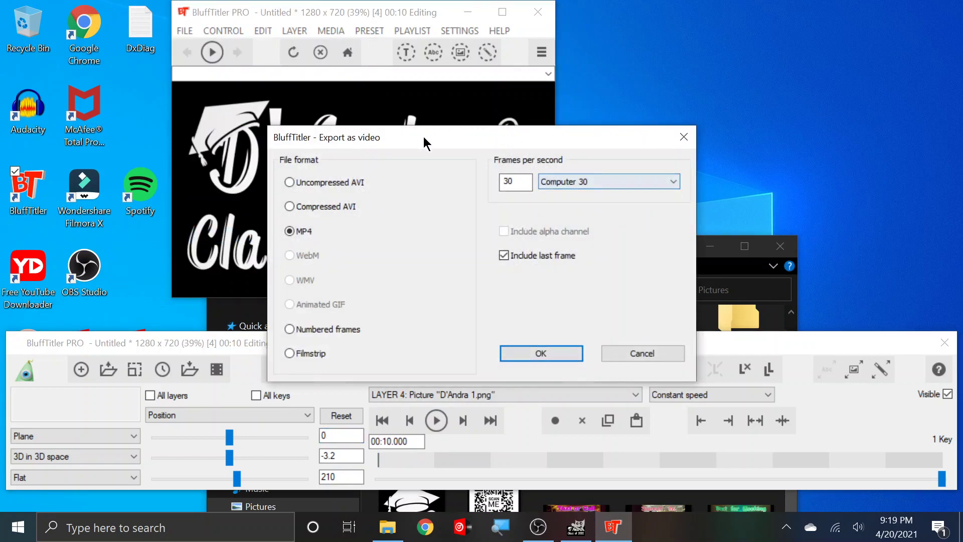
{"action": "left_click", "coordinate": [546, 351]}
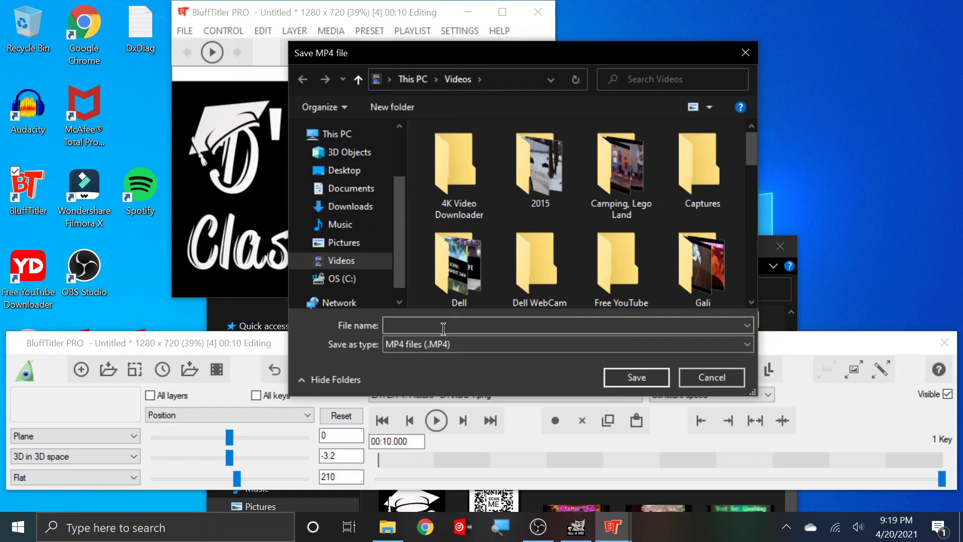
{"action": "type", "text": "D'Andra"}
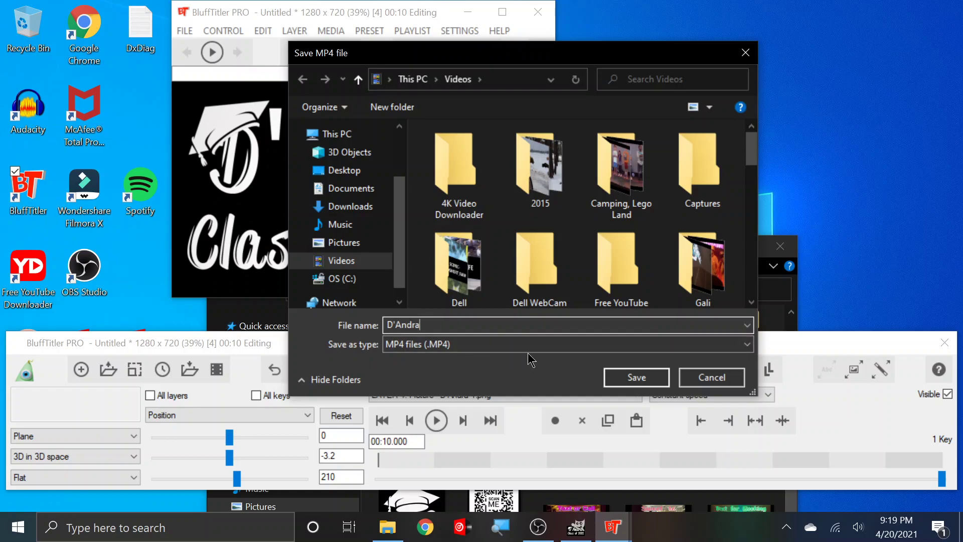
{"action": "left_click", "coordinate": [636, 377]}
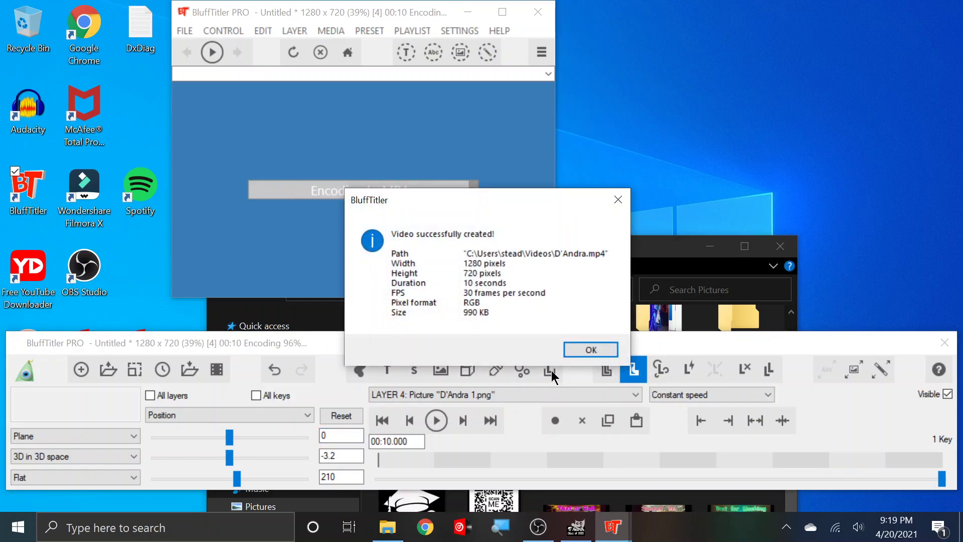
{"action": "left_click", "coordinate": [586, 349]}
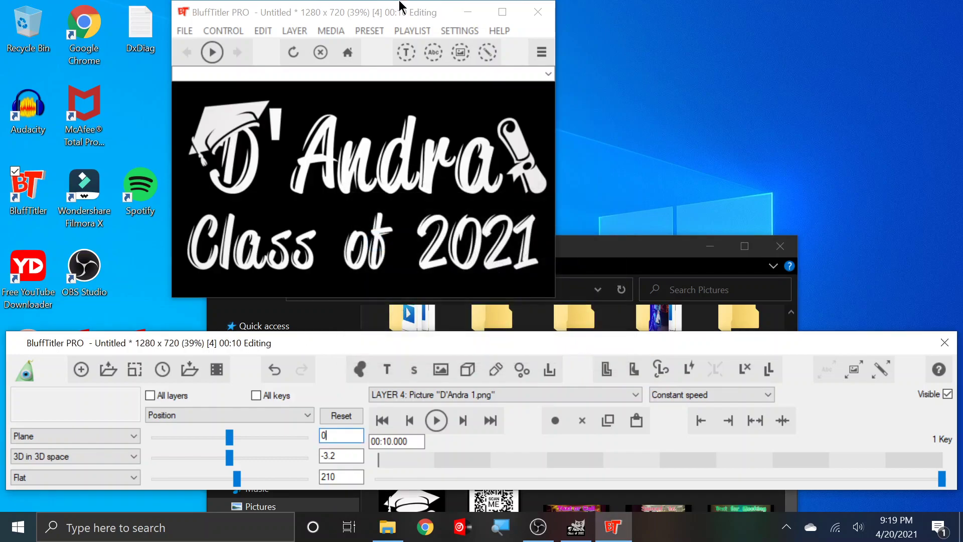
Minimize BluffTitler, open VirtualDJ 2021, dismiss the sound card notification and show the Sampler.
{"action": "left_click", "coordinate": [467, 11]}
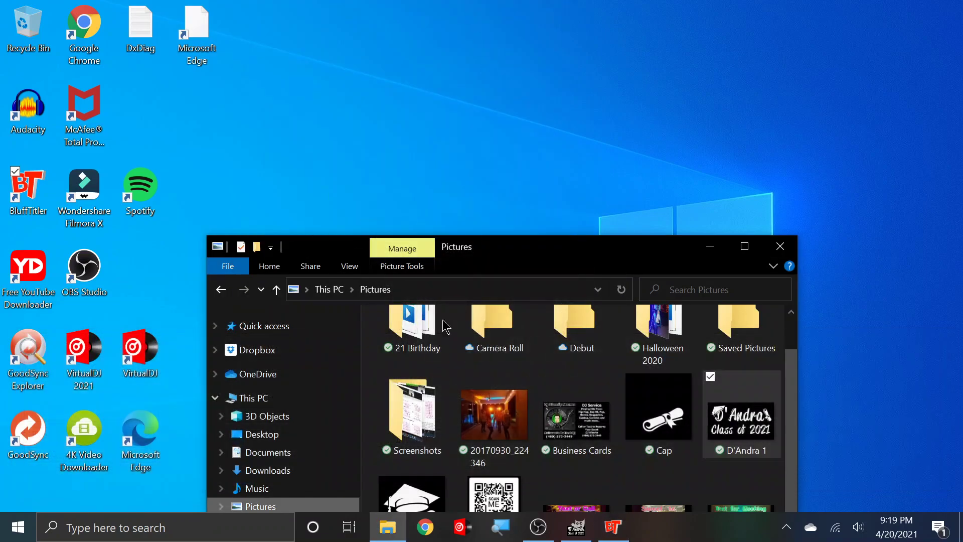
{"action": "double_click", "coordinate": [96, 355]}
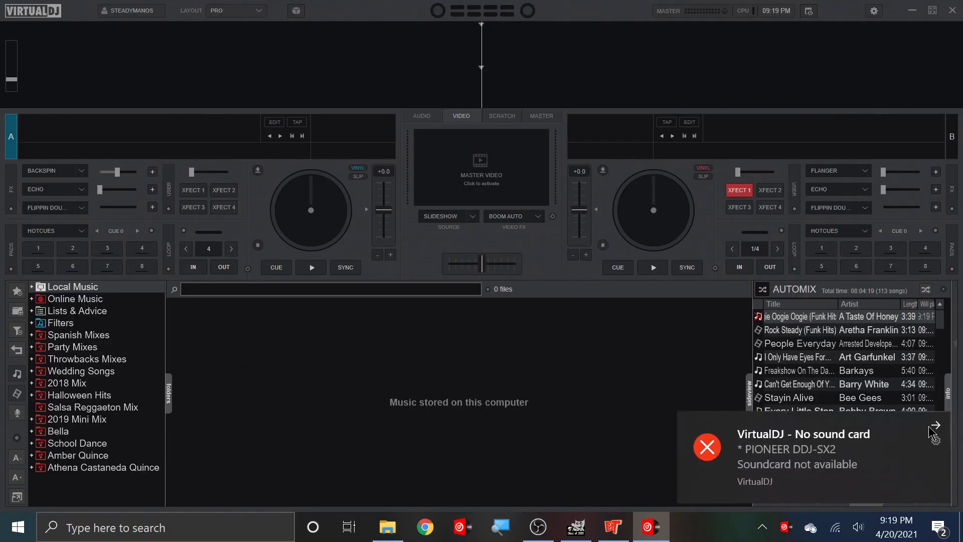
{"action": "left_click", "coordinate": [932, 429]}
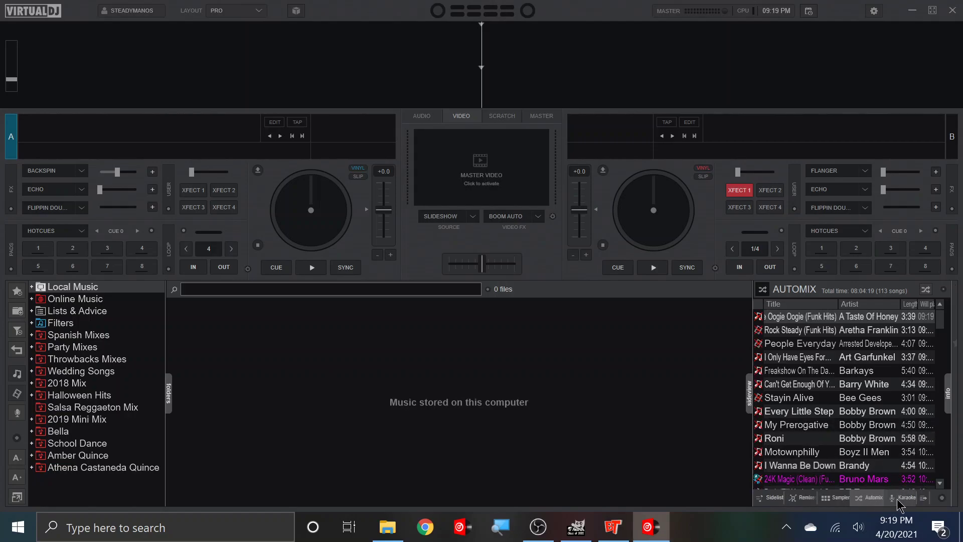
{"action": "left_click", "coordinate": [837, 497]}
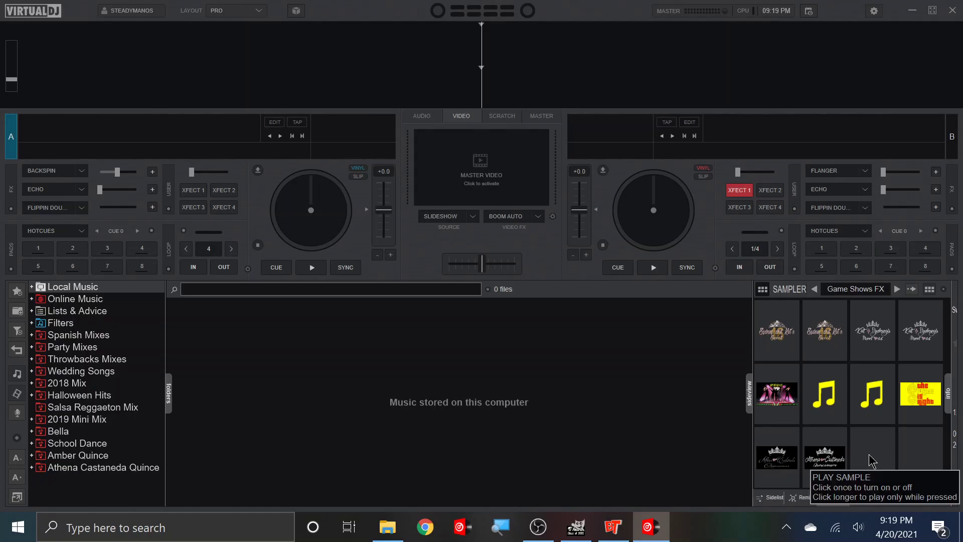
Add the exported graduation MP4 from the Videos folder in File Explorer to the first empty slot of the Game Shows FX sampler bank.
{"action": "left_click", "coordinate": [394, 532]}
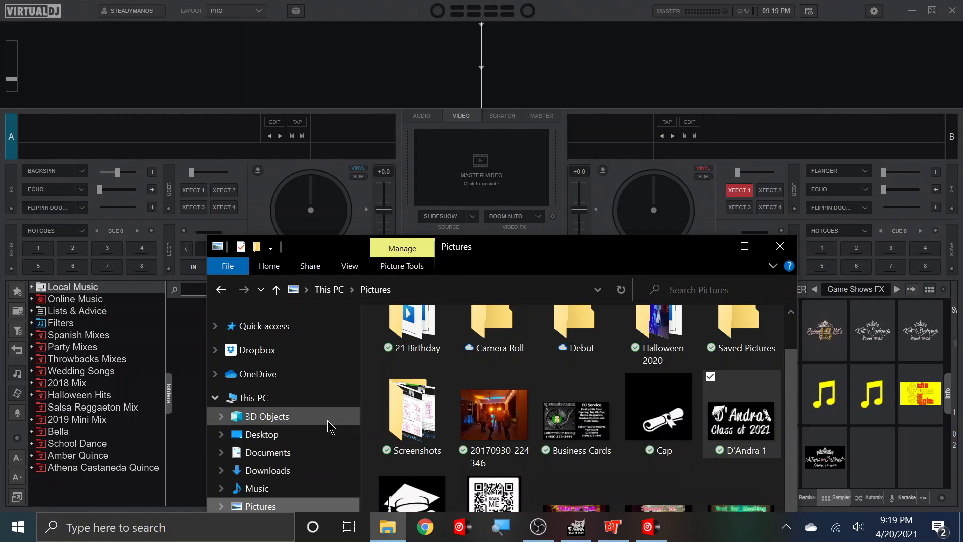
{"action": "left_click_drag", "start_coordinate": [596, 251], "coordinate": [554, 123]}
{"action": "left_click", "coordinate": [217, 397]}
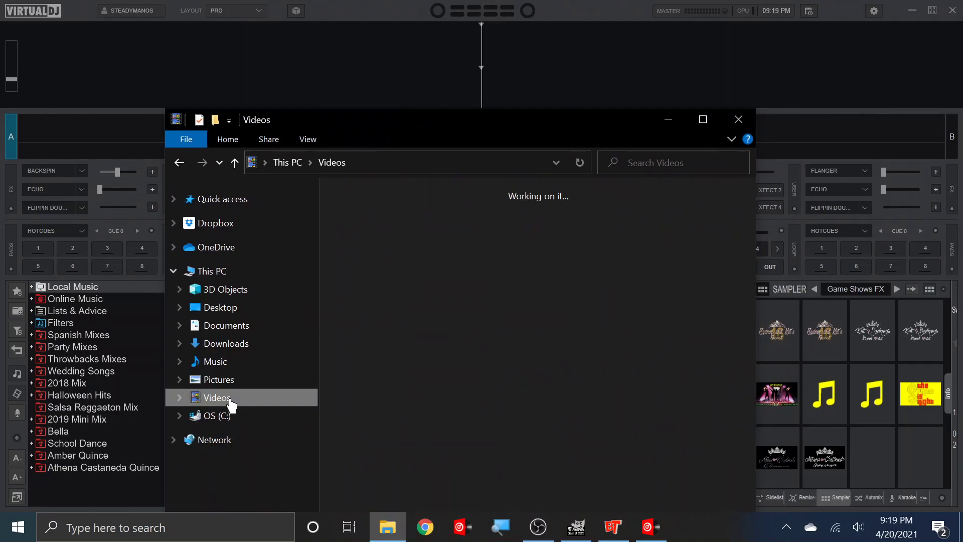
{"action": "scroll", "coordinate": [628, 406], "scroll_direction": "down", "scroll_amount": 5}
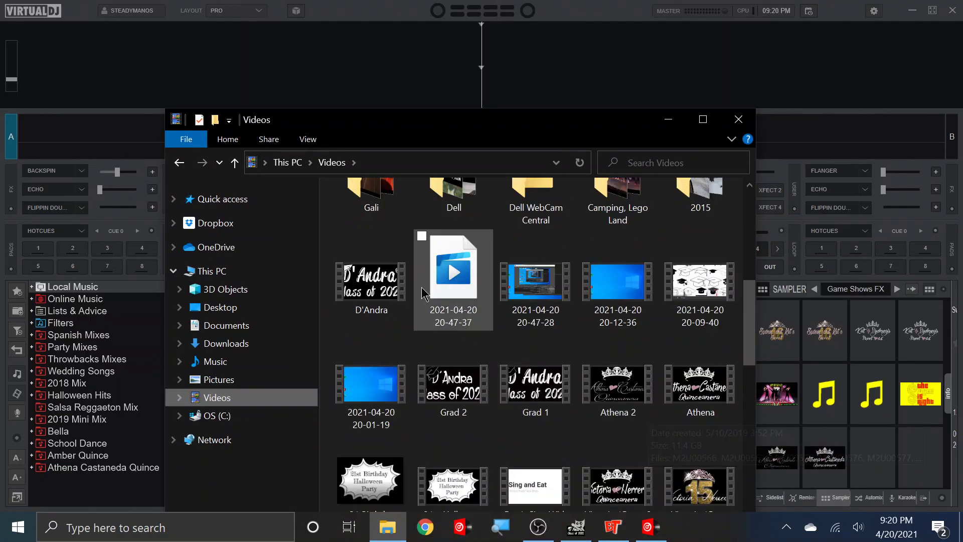
{"action": "left_click_drag", "start_coordinate": [372, 301], "coordinate": [870, 457]}
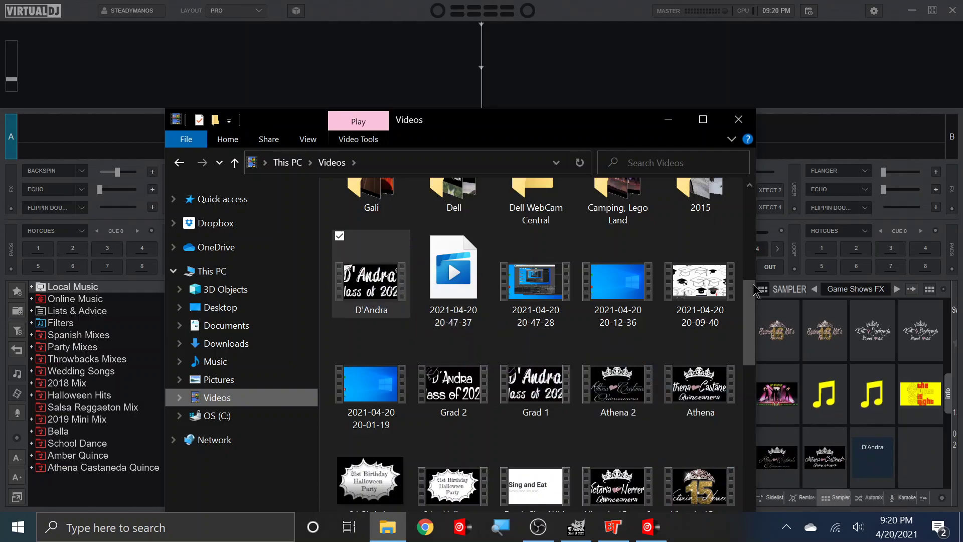
{"action": "left_click", "coordinate": [738, 126]}
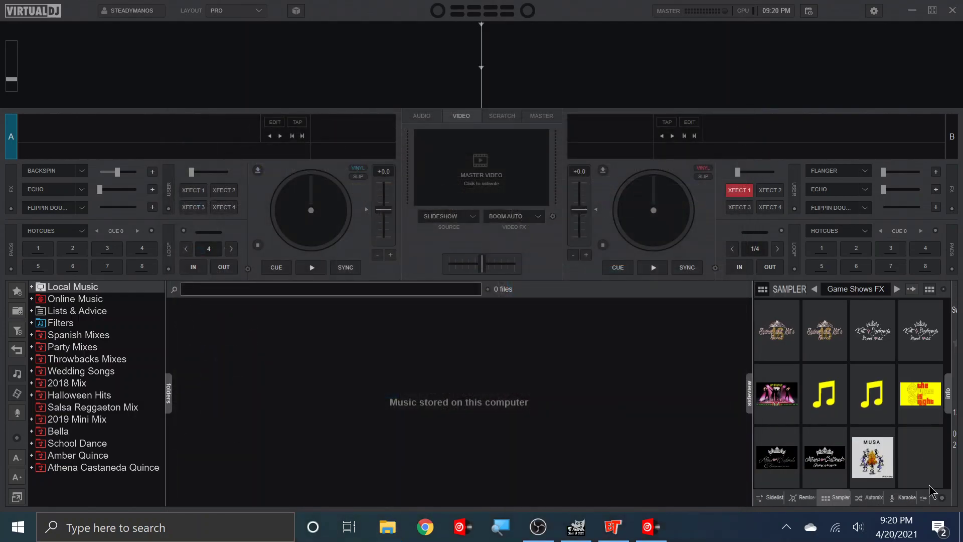
Edit the new graduation sample to use Loop mode and the video preview as its icon, and save it.
{"action": "left_click", "coordinate": [943, 291]}
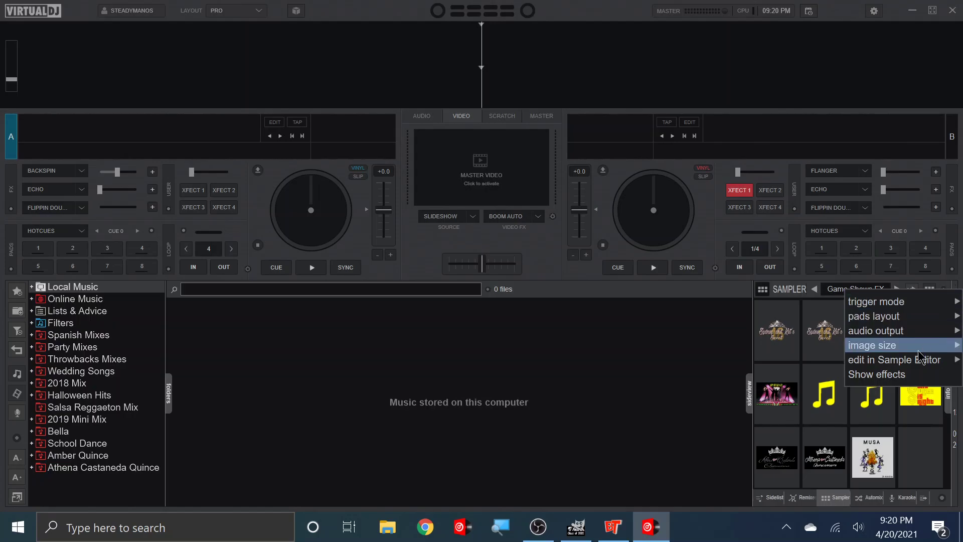
{"action": "mouse_move", "coordinate": [917, 360]}
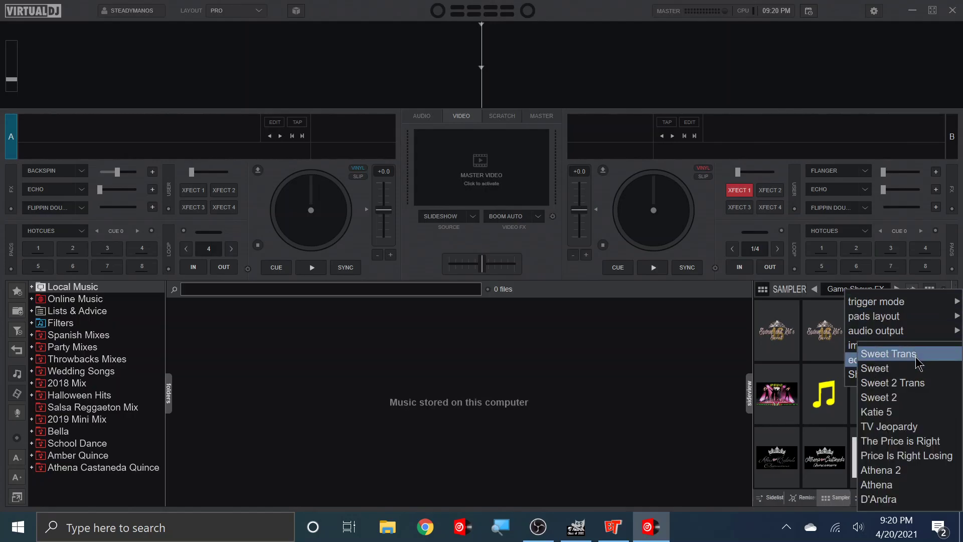
{"action": "left_click", "coordinate": [880, 498]}
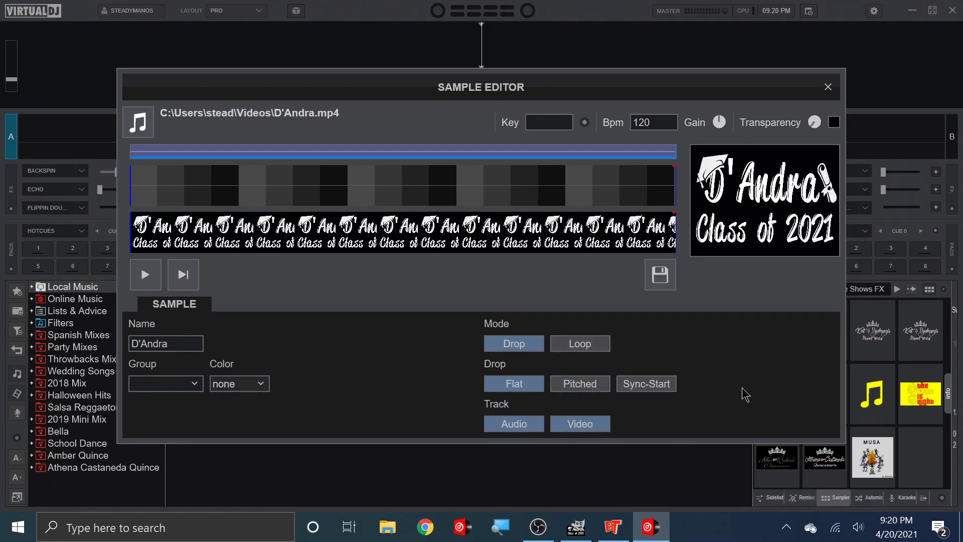
{"action": "left_click", "coordinate": [580, 351]}
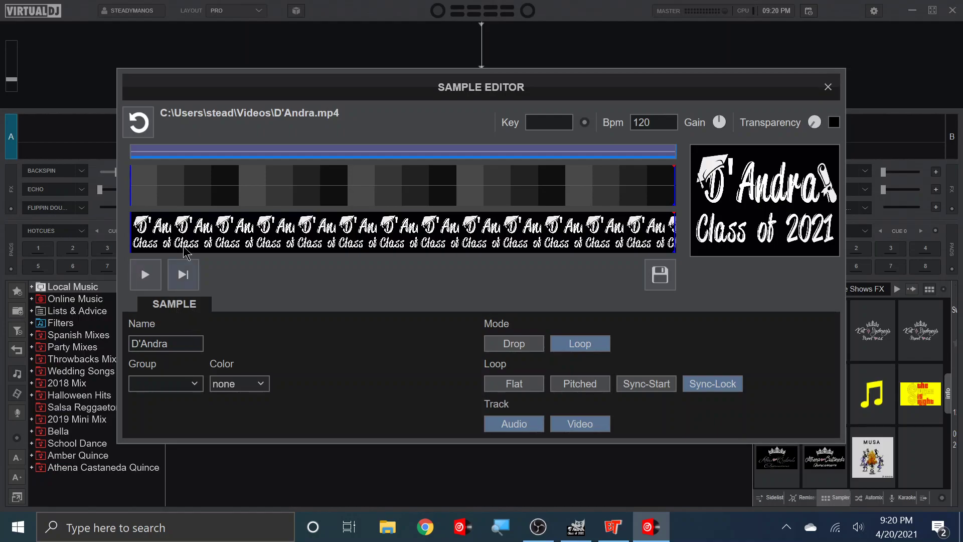
{"action": "left_click", "coordinate": [142, 130]}
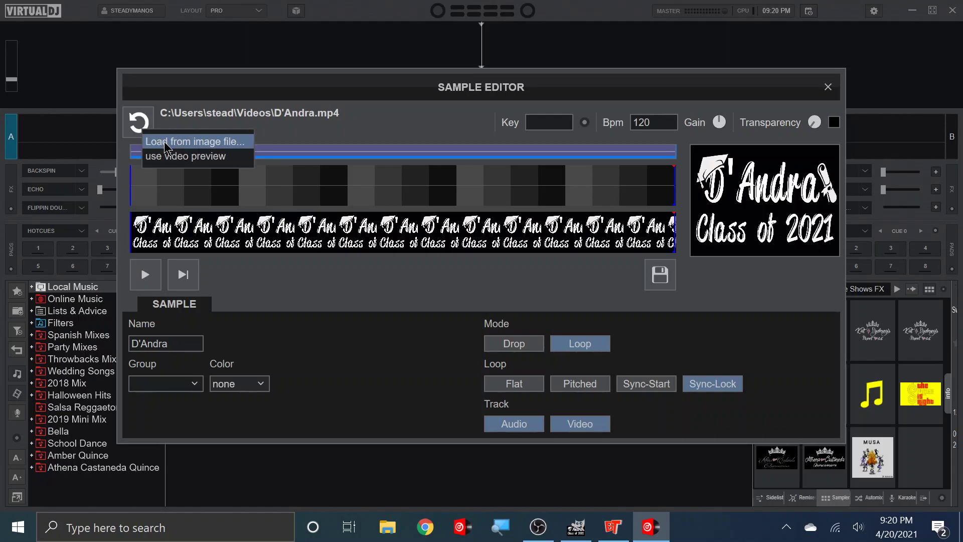
{"action": "left_click", "coordinate": [163, 156]}
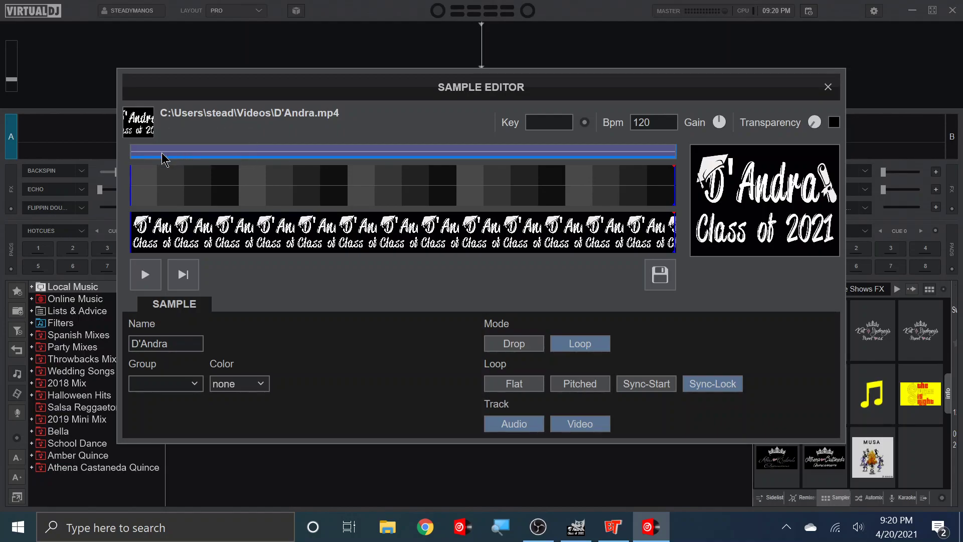
{"action": "left_click", "coordinate": [671, 263]}
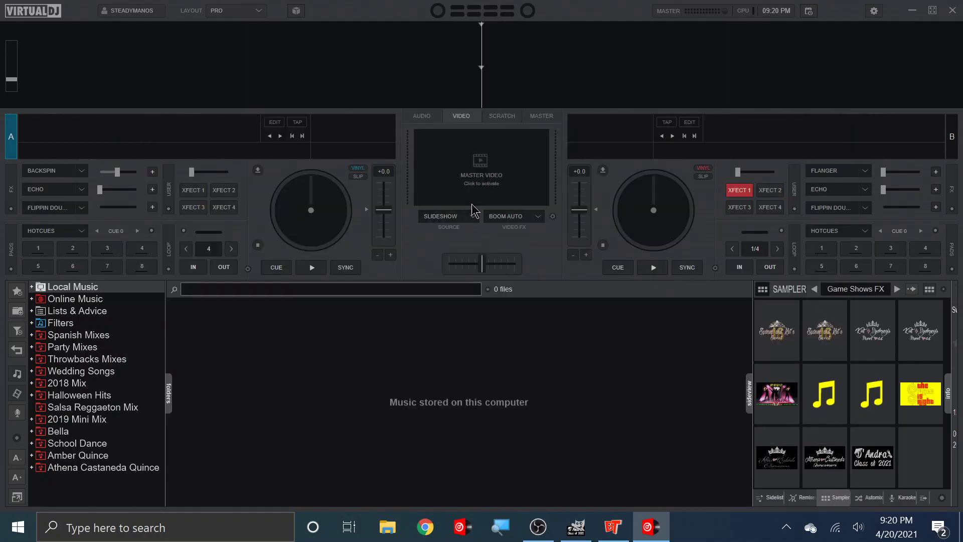
Play the graduation sample on the master video output and enlarge the video window to nearly fill the screen.
{"action": "left_click", "coordinate": [479, 173]}
{"action": "left_click", "coordinate": [887, 476]}
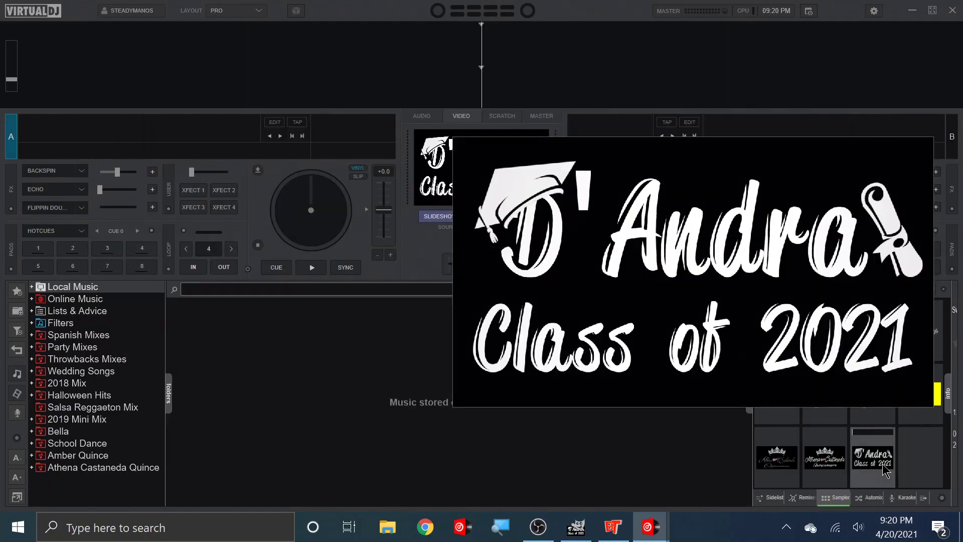
{"action": "left_click_drag", "start_coordinate": [455, 288], "coordinate": [37, 288]}
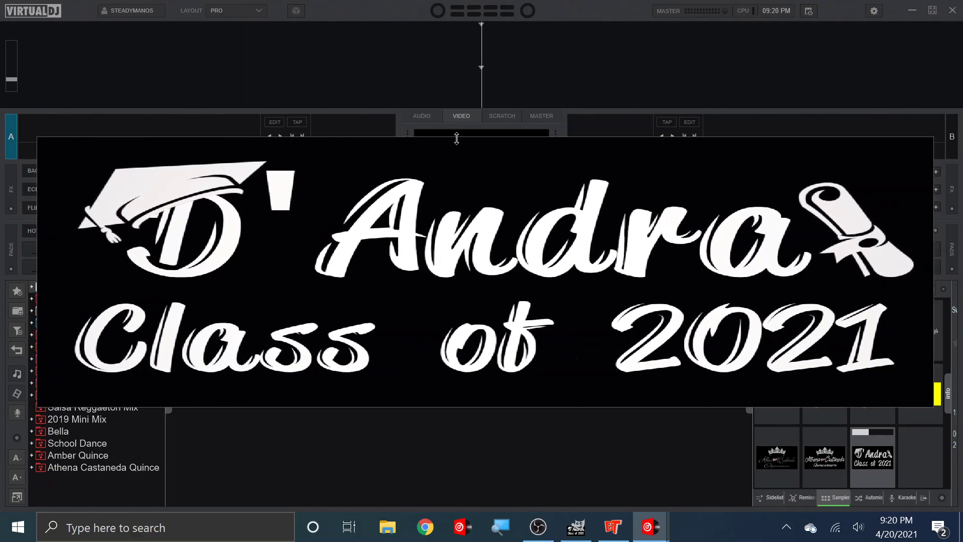
{"action": "left_click_drag", "start_coordinate": [456, 139], "coordinate": [457, 1]}
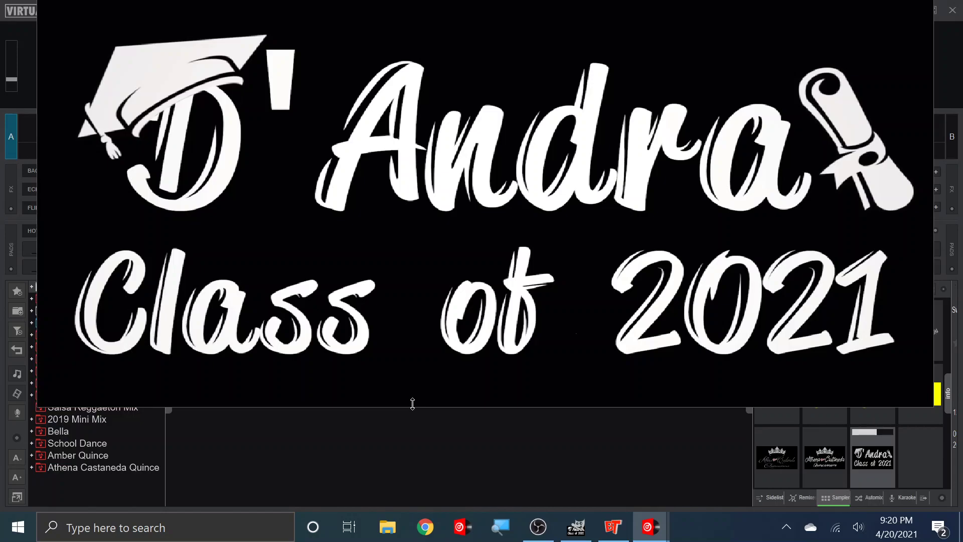
{"action": "left_click_drag", "start_coordinate": [412, 404], "coordinate": [412, 510]}
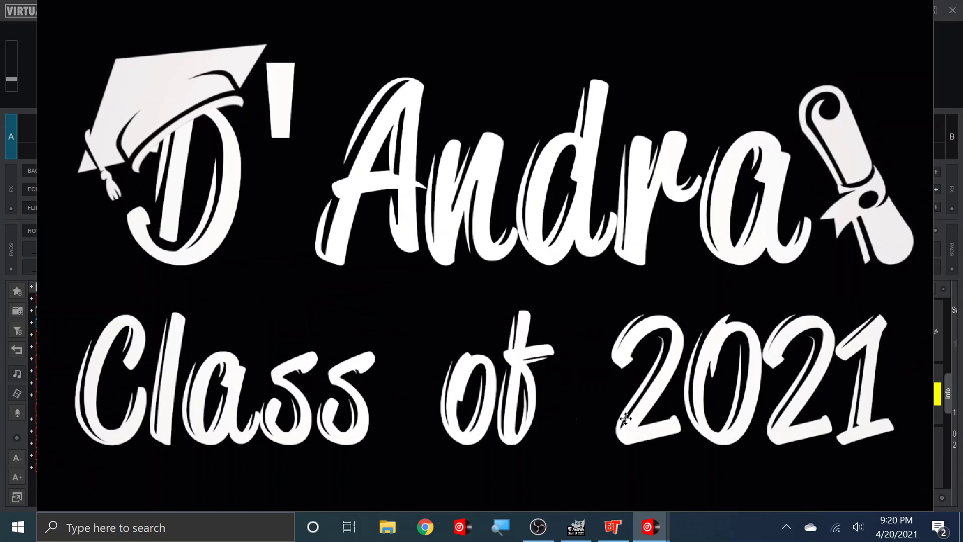